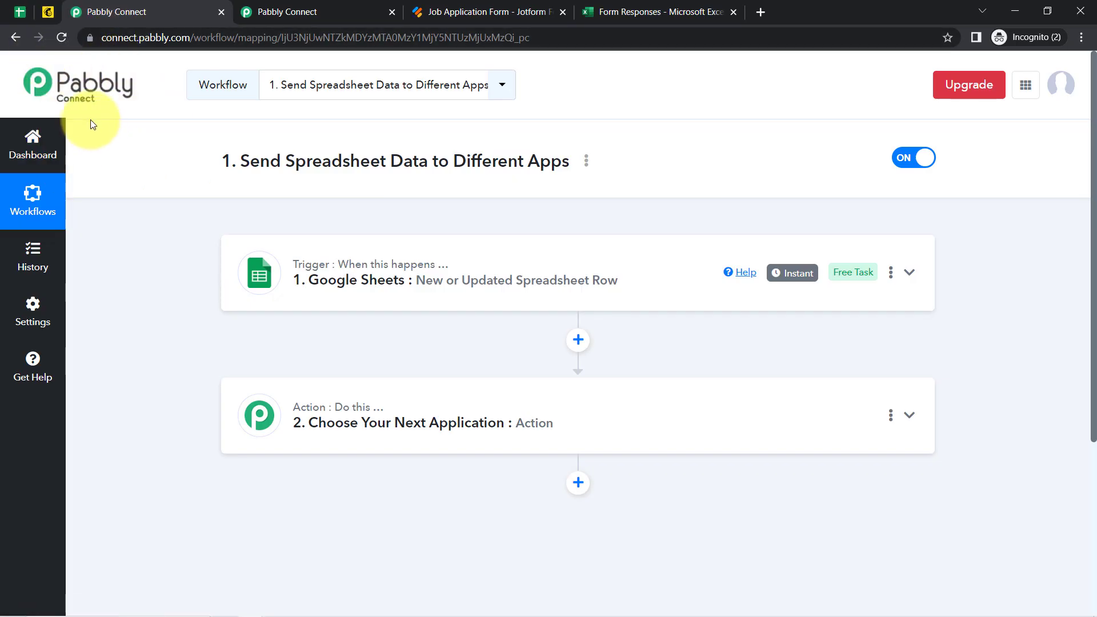
# Re-select Google Sheets as the trigger app, then switch to the All Customers Data spreadsheet
pyautogui.moveTo(241, 164); pyautogui.dragTo(429, 159)
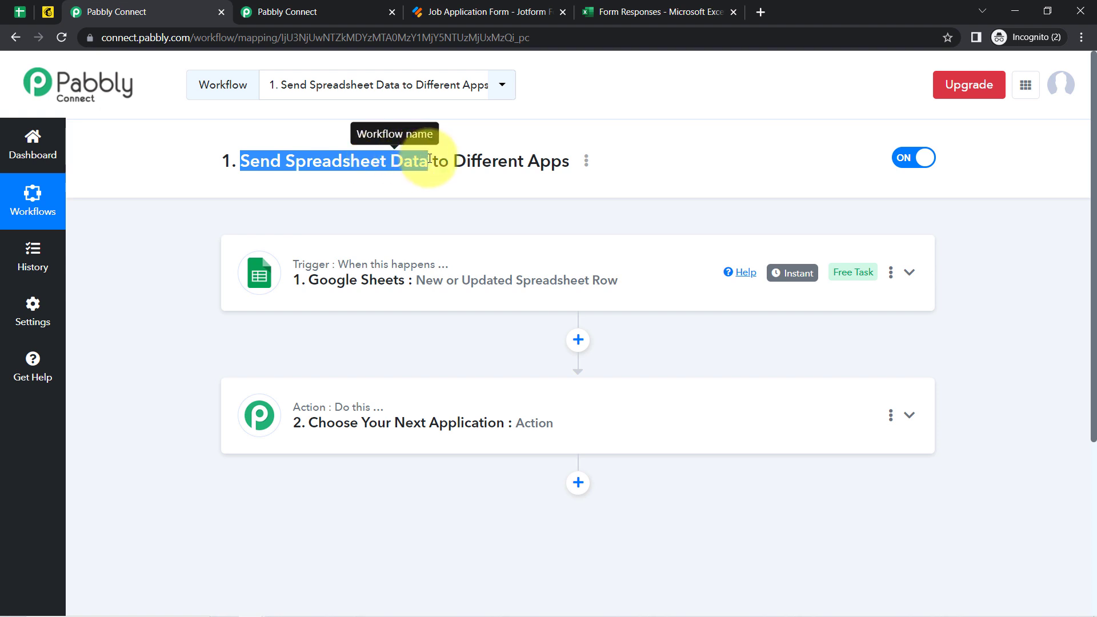
pyautogui.click(313, 280)
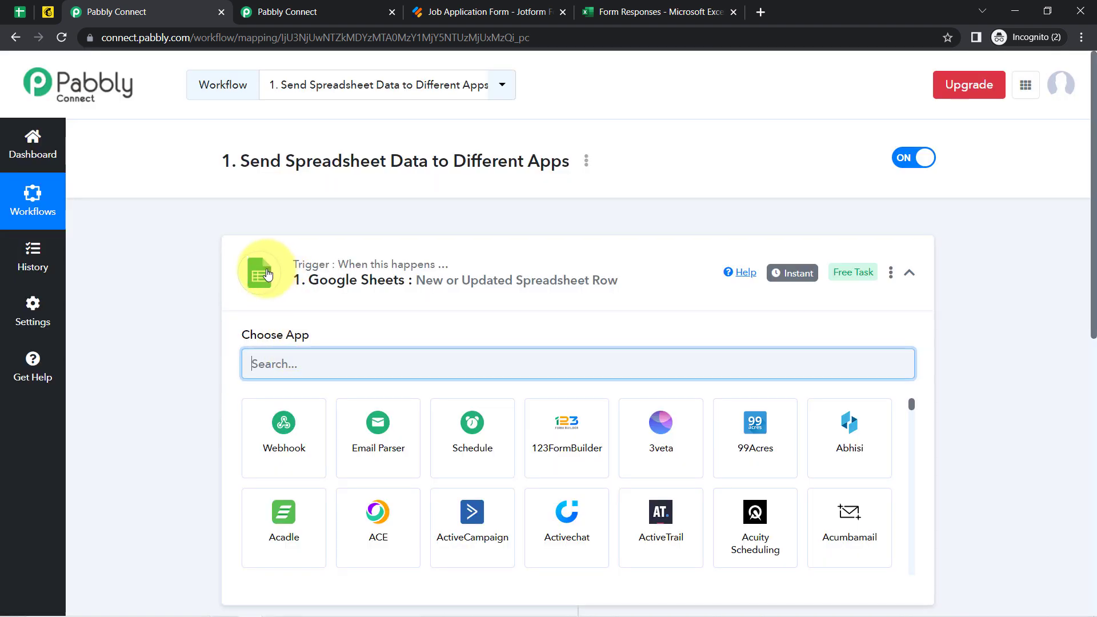
pyautogui.write('airt')
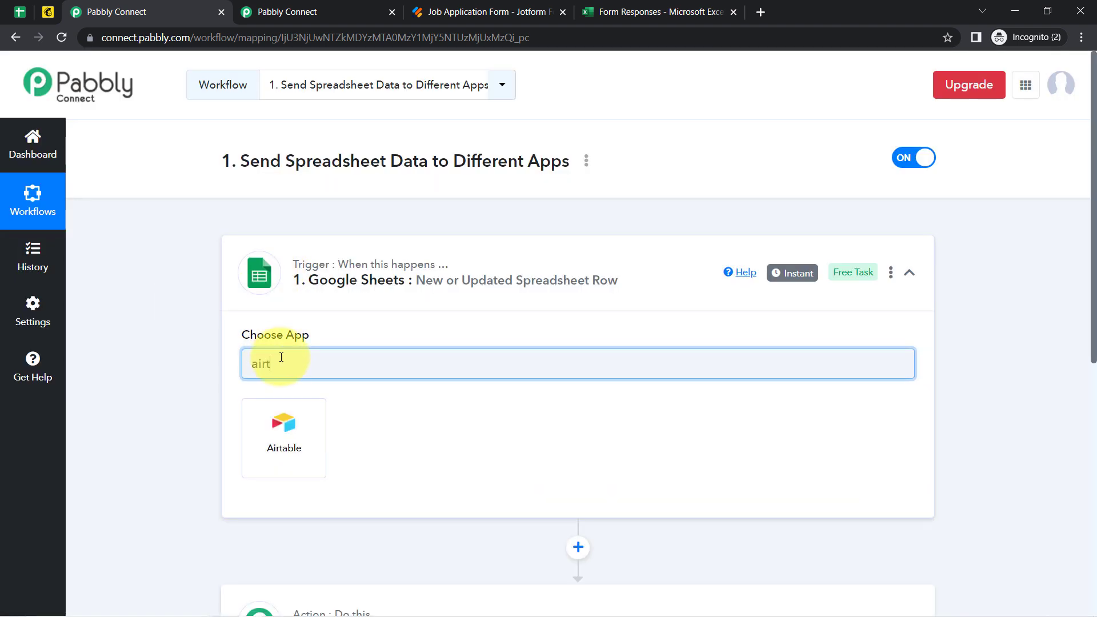
pyautogui.doubleClick(282, 357)
pyautogui.write('gris')
pyautogui.press('BackSpace')
pyautogui.press('BackSpace')
pyautogui.press('BackSpace')
pyautogui.press('BackSpace')
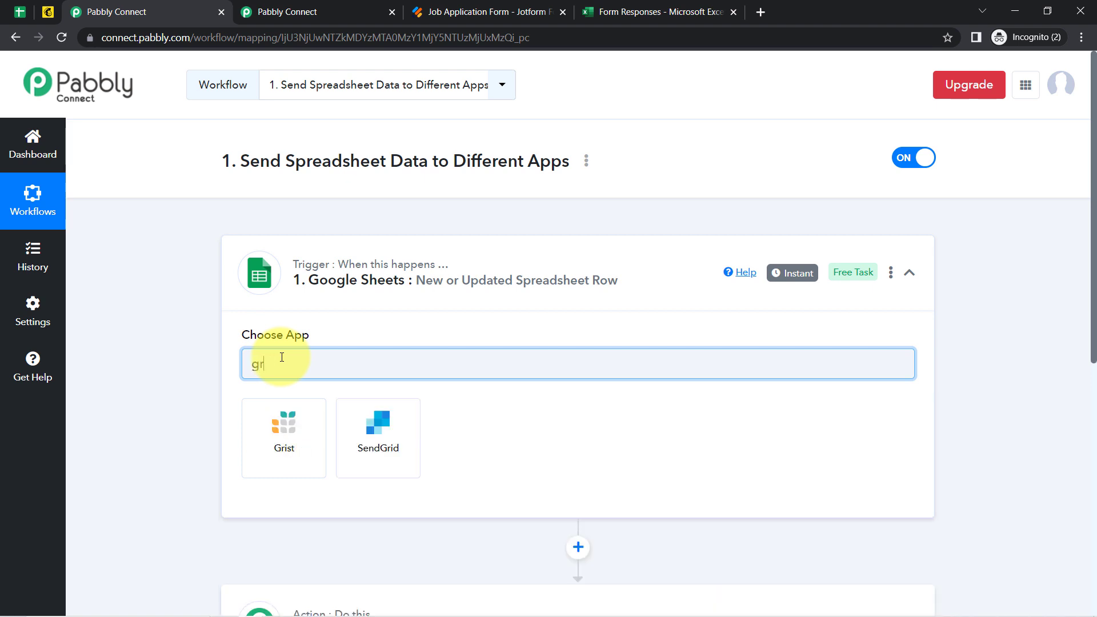
pyautogui.write('zoho')
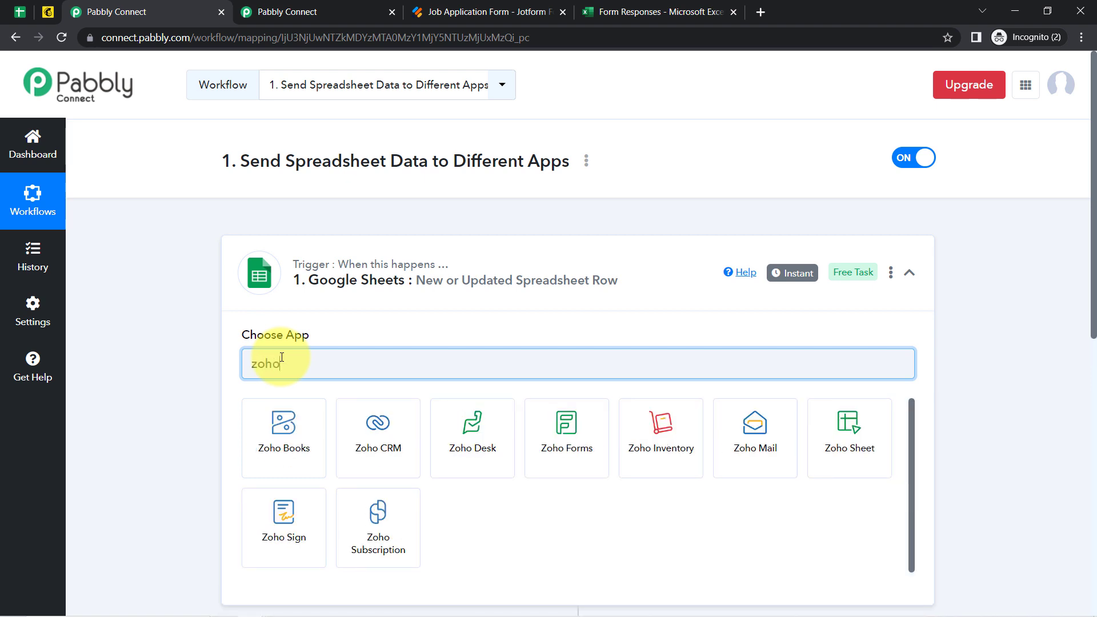
pyautogui.write(' sh')
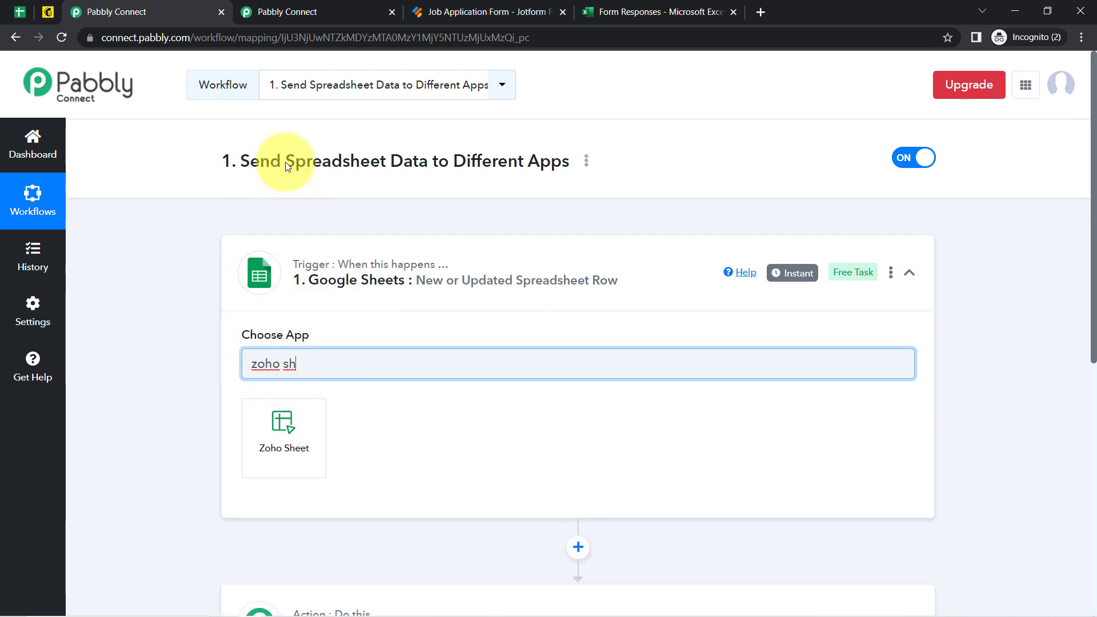
pyautogui.moveTo(270, 161); pyautogui.dragTo(412, 161)
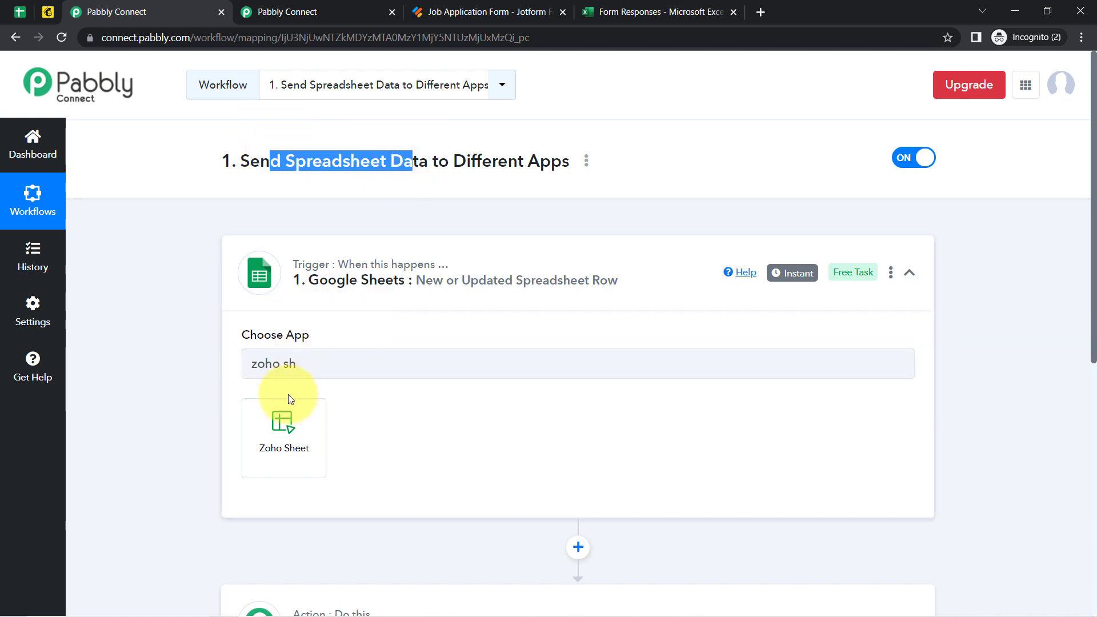
pyautogui.tripleClick(269, 367)
pyautogui.write('google shee')
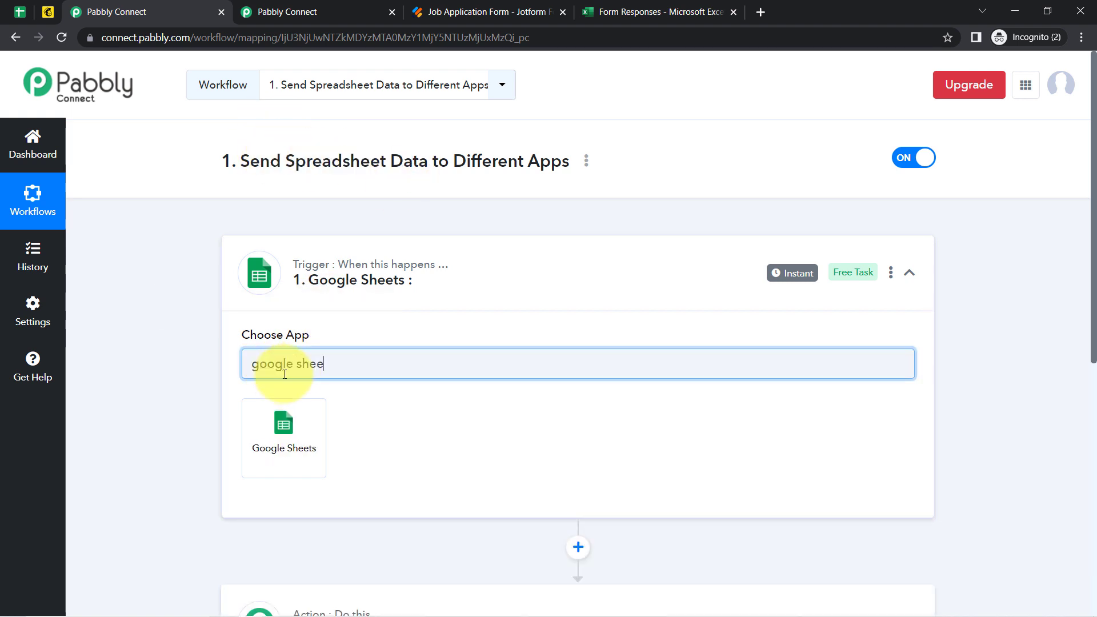
pyautogui.click(276, 435)
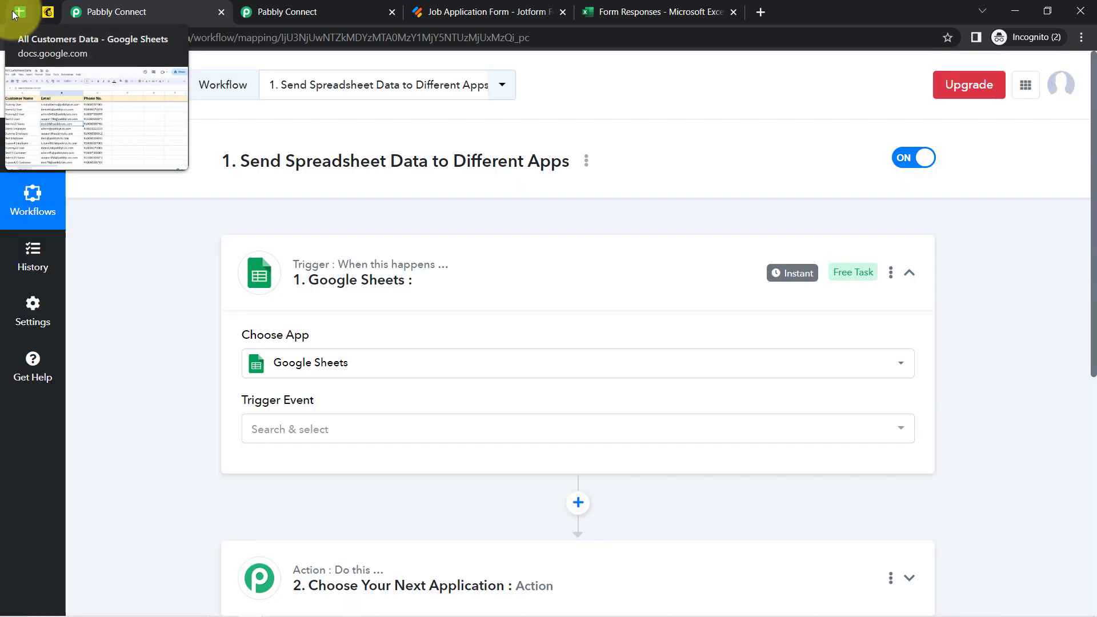
pyautogui.click(20, 13)
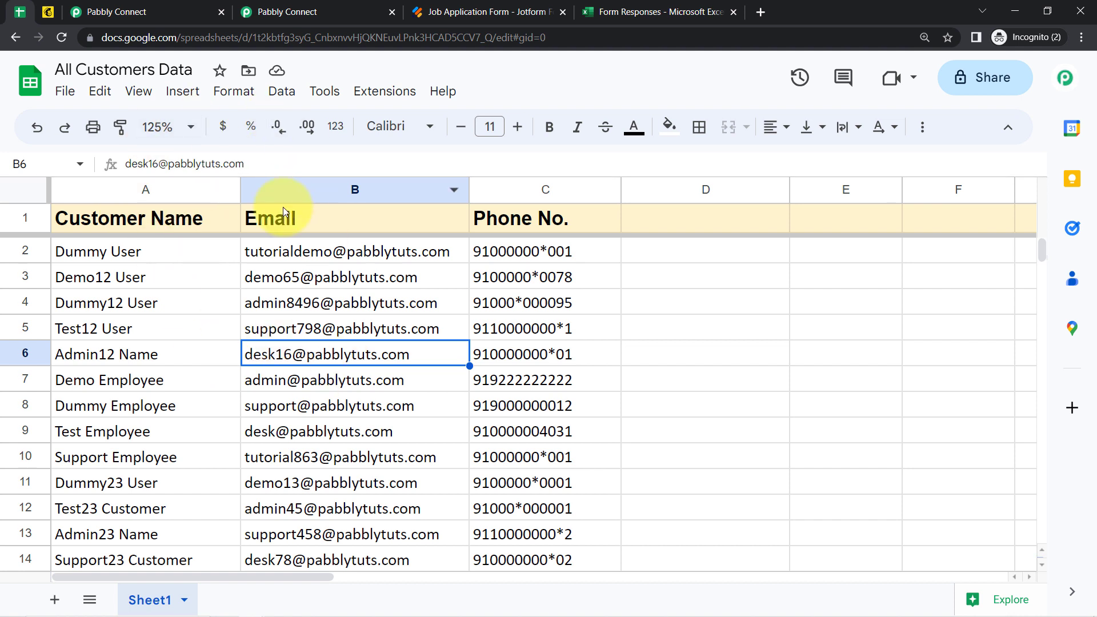
# Select the customer data A2:C10, view the Mailchimp audience, then return to the Pabbly workflow
pyautogui.moveTo(217, 247); pyautogui.dragTo(521, 280)
pyautogui.moveTo(523, 320); pyautogui.dragTo(502, 468)
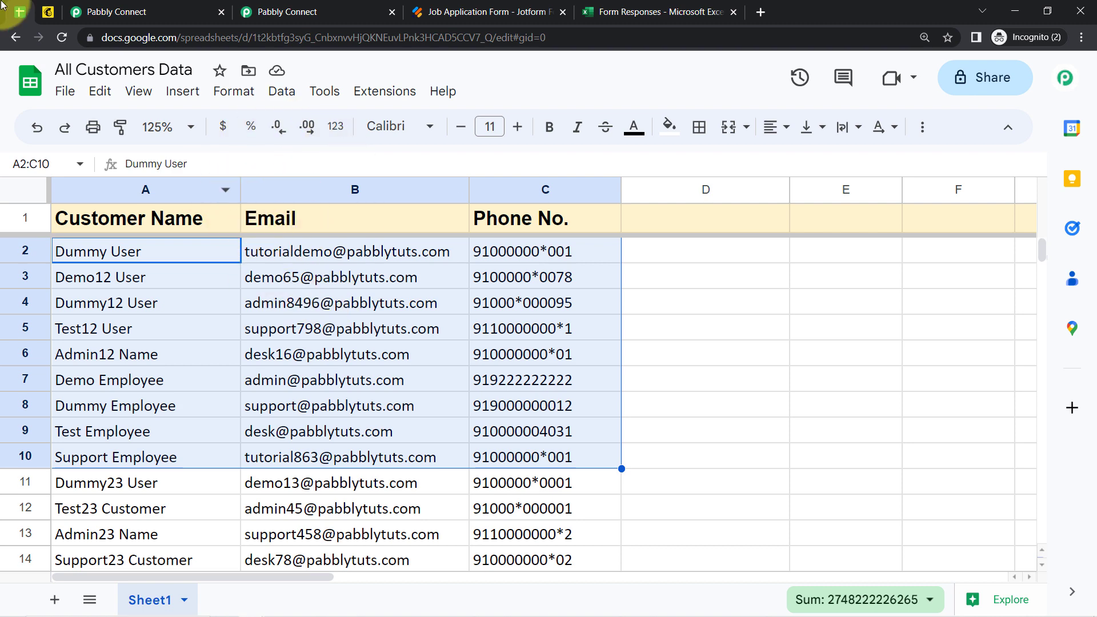
pyautogui.click(48, 11)
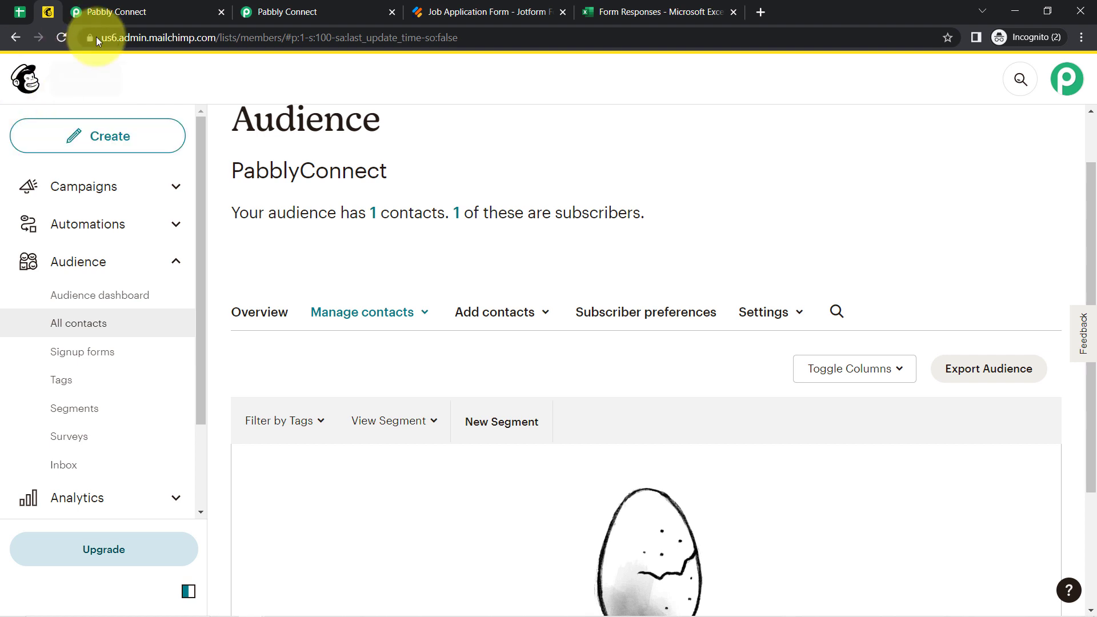
pyautogui.click(30, 12)
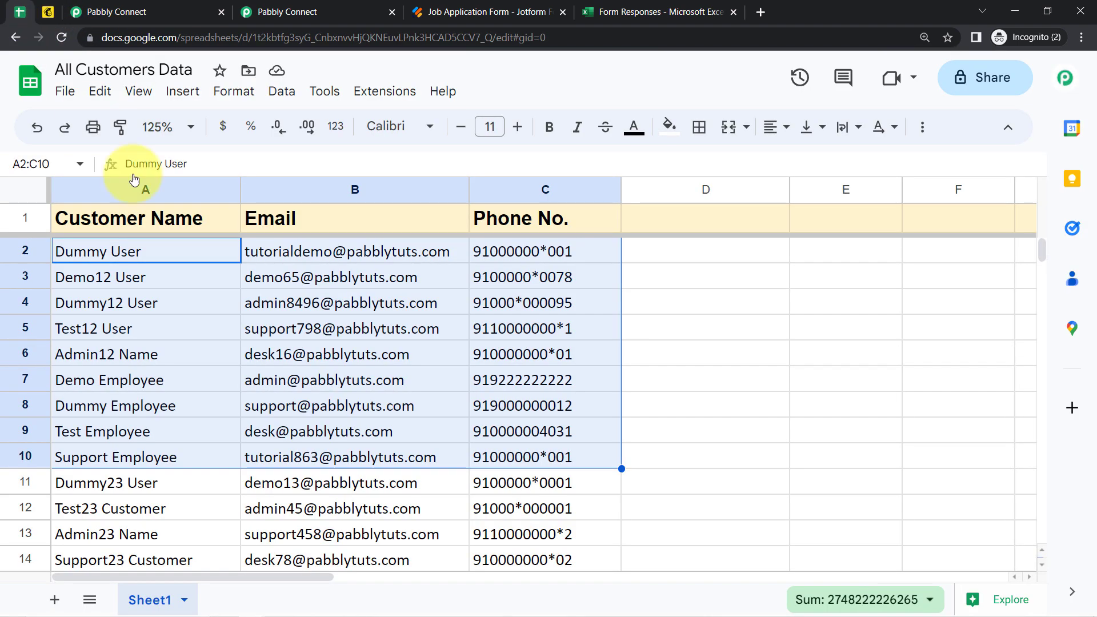
pyautogui.click(183, 276)
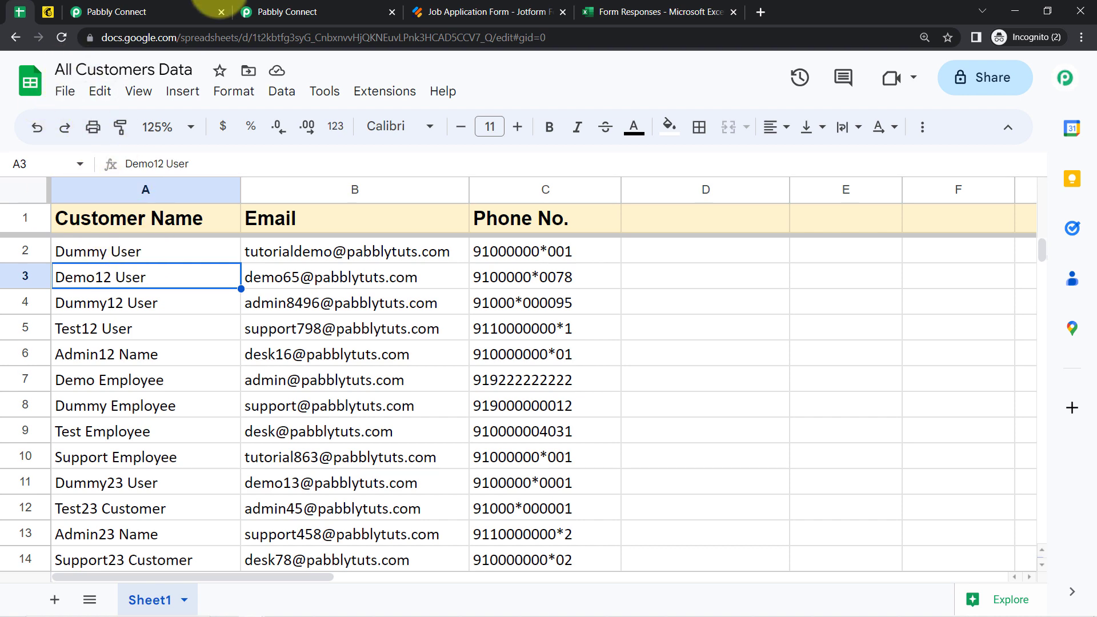
pyautogui.click(275, 12)
pyautogui.click(110, 7)
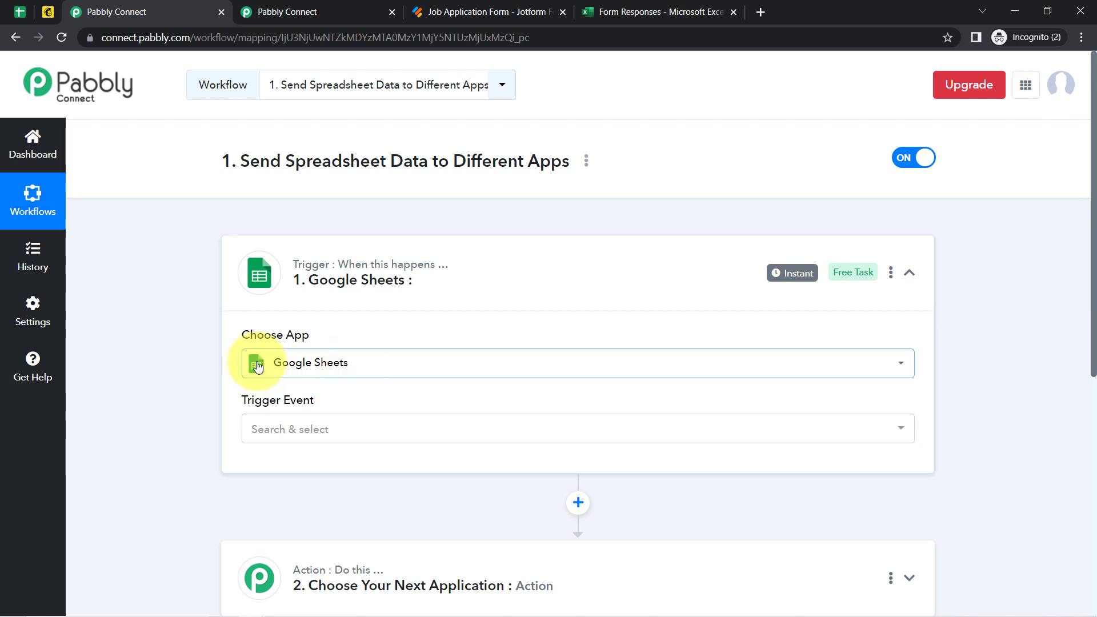
# Review the trigger's captured spreadsheet name, phone number and email in Response Received
pyautogui.click(19, 13)
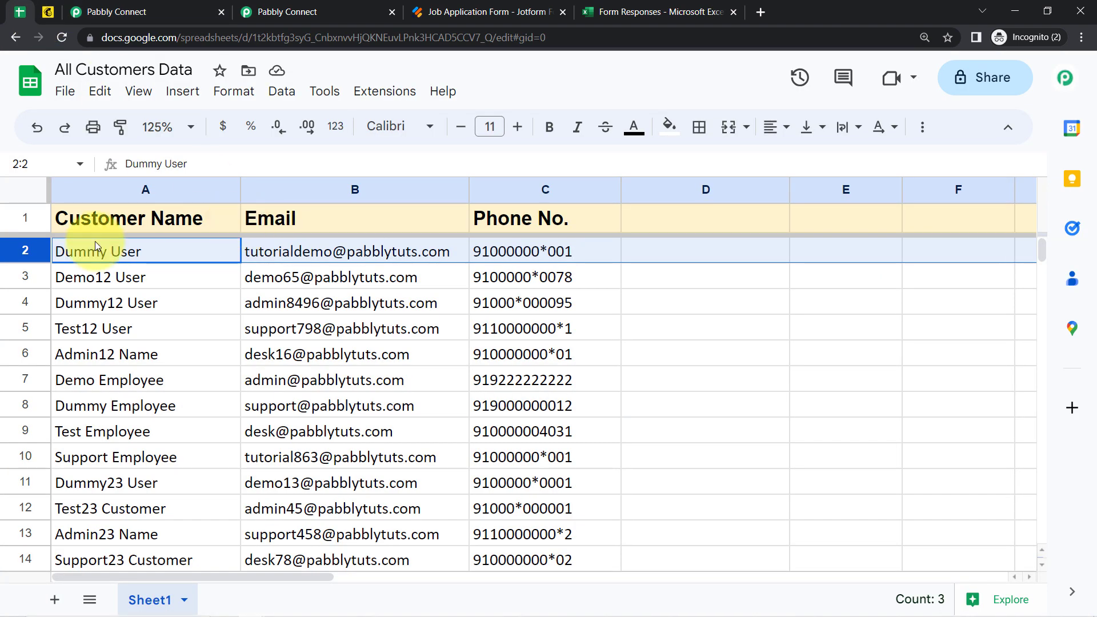
pyautogui.click(114, 12)
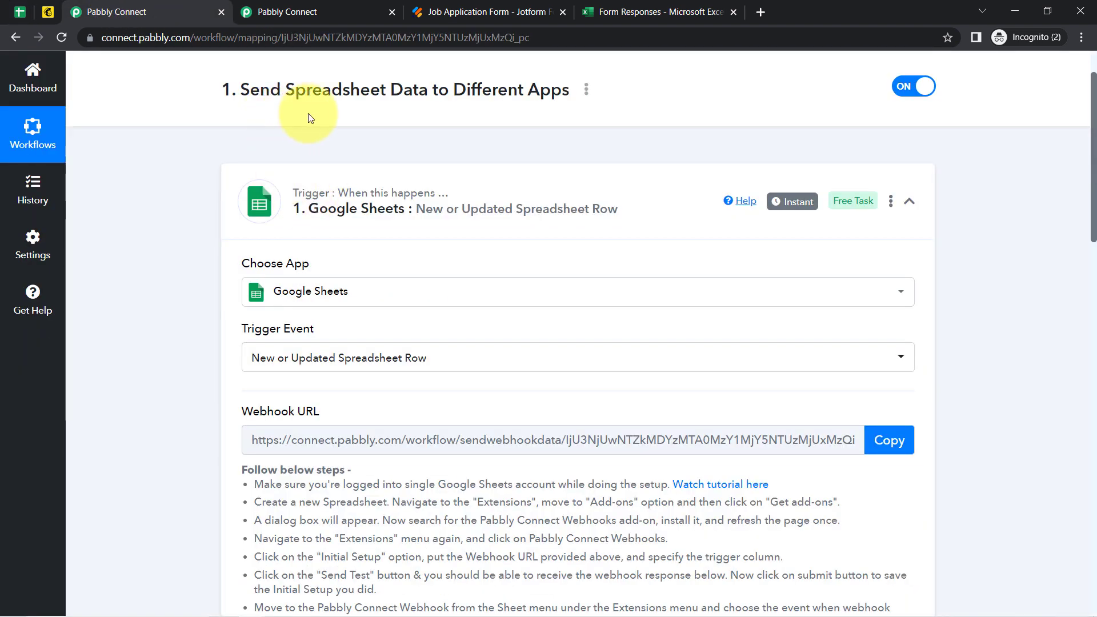
pyautogui.moveTo(1093, 110); pyautogui.dragTo(1070, 328)
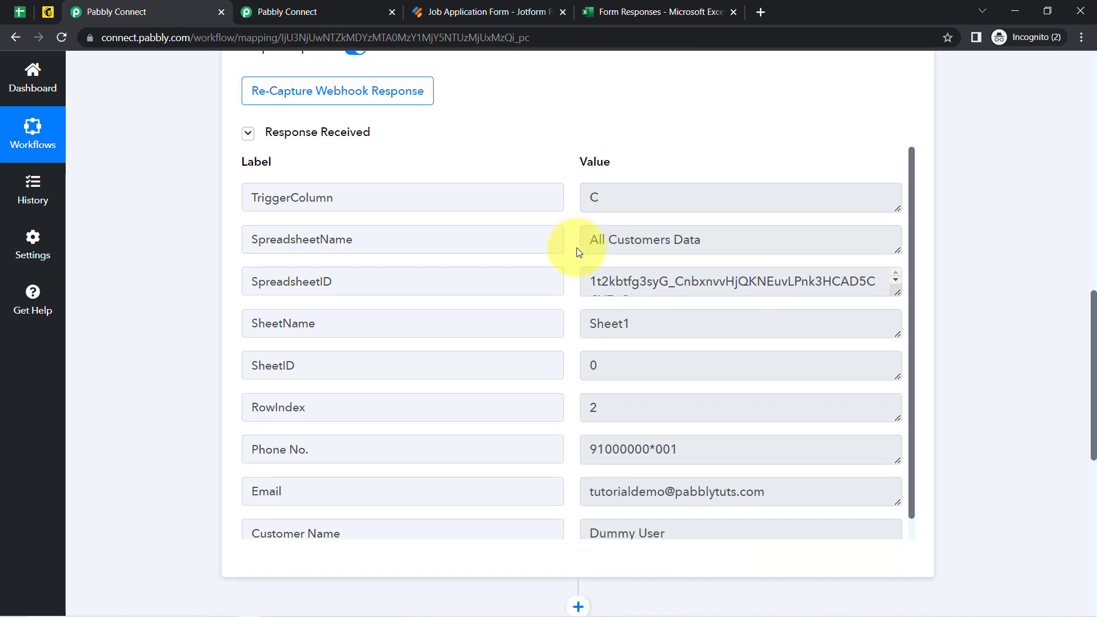
pyautogui.moveTo(653, 240); pyautogui.dragTo(570, 249)
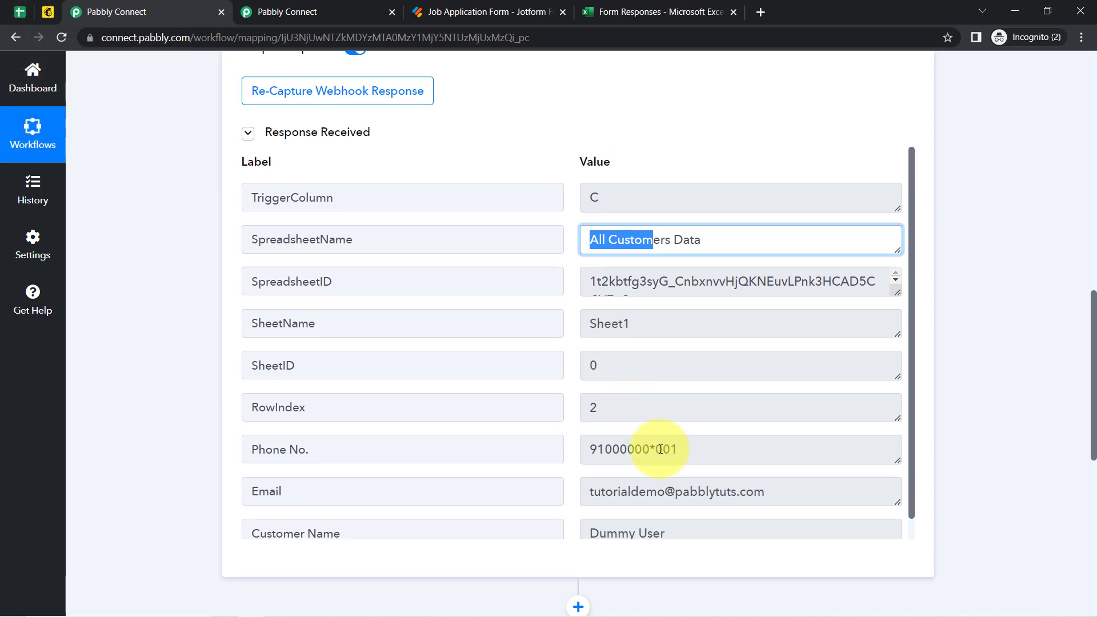
pyautogui.moveTo(657, 449); pyautogui.dragTo(600, 467)
pyautogui.moveTo(697, 491); pyautogui.dragTo(591, 512)
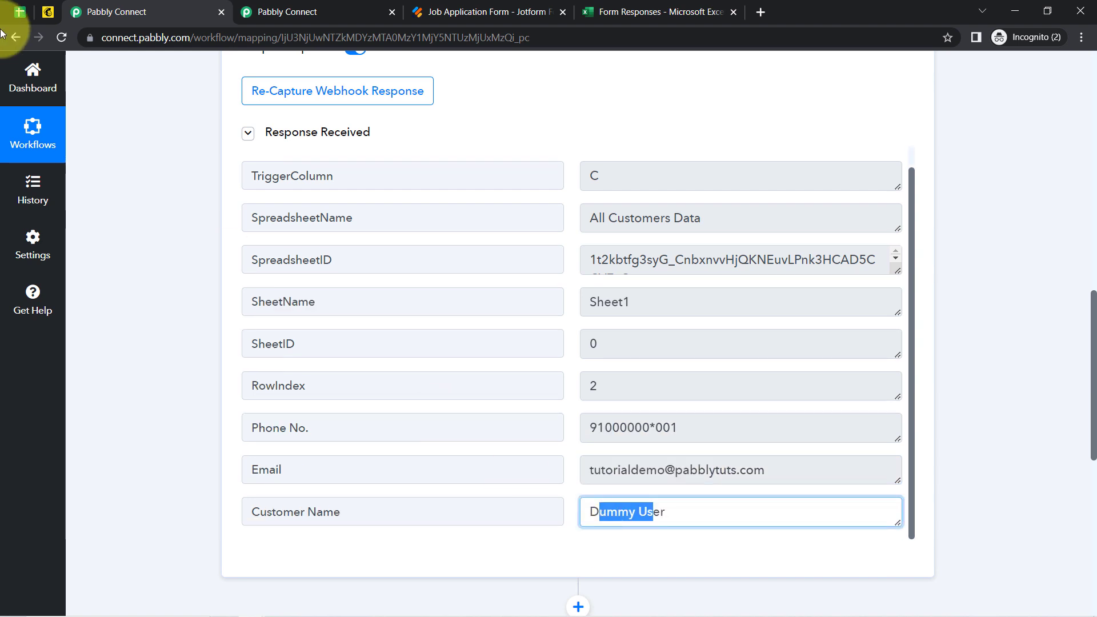
# Compare the captured values against spreadsheet row 2, then scroll to the action step
pyautogui.click(19, 11)
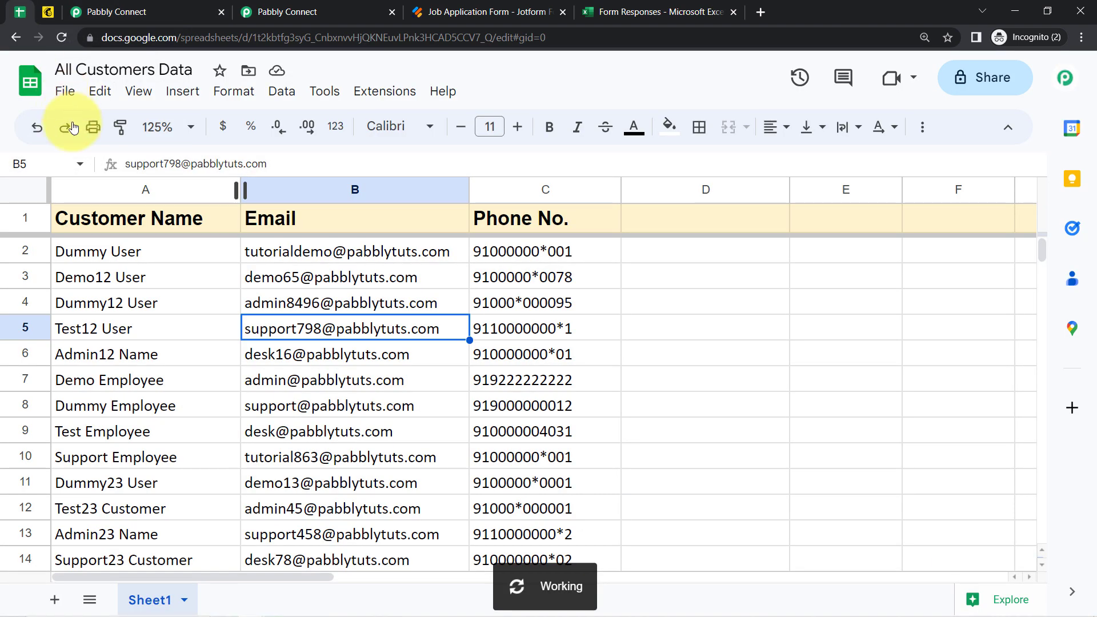
pyautogui.click(25, 250)
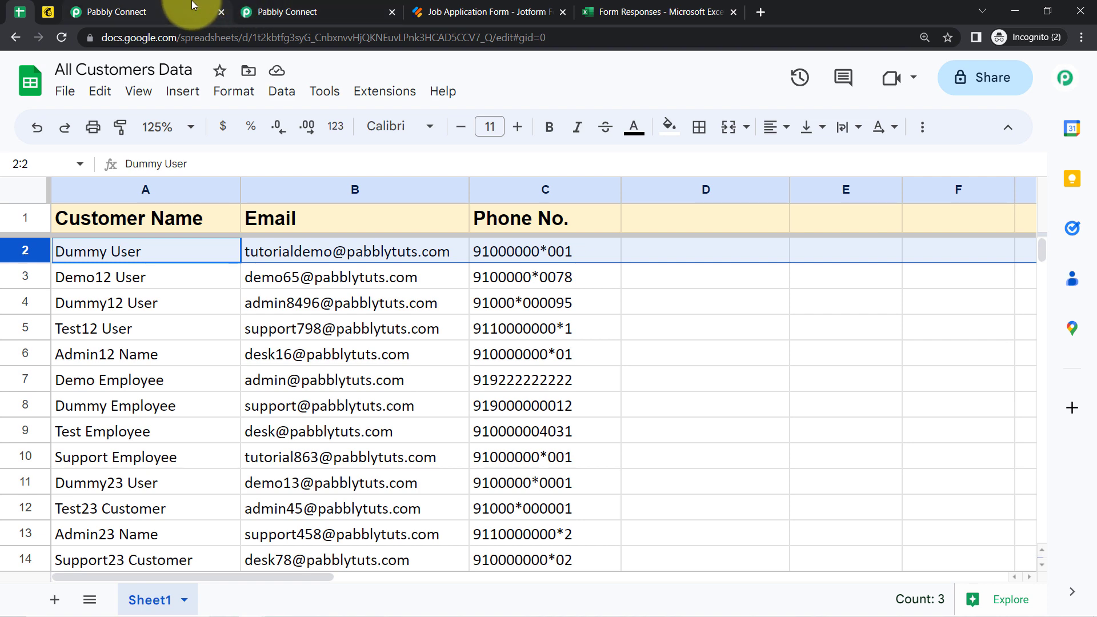
pyautogui.click(171, 11)
pyautogui.scroll(-9, 161, 336)
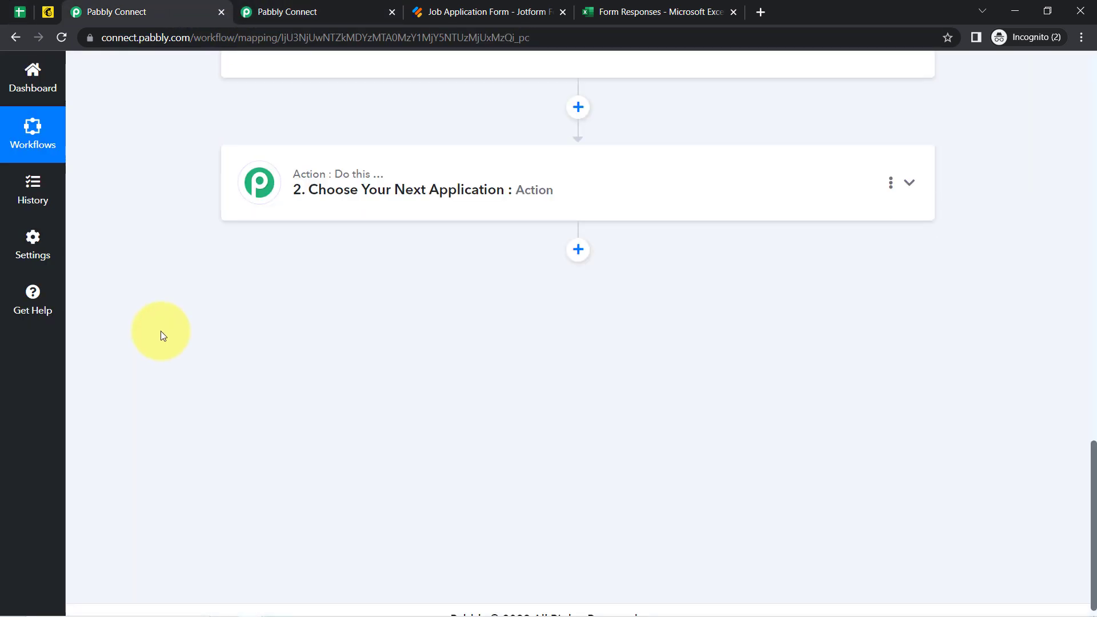
# Choose MailChimp as the action app of the workflow's next step
pyautogui.click(335, 209)
pyautogui.click(292, 280)
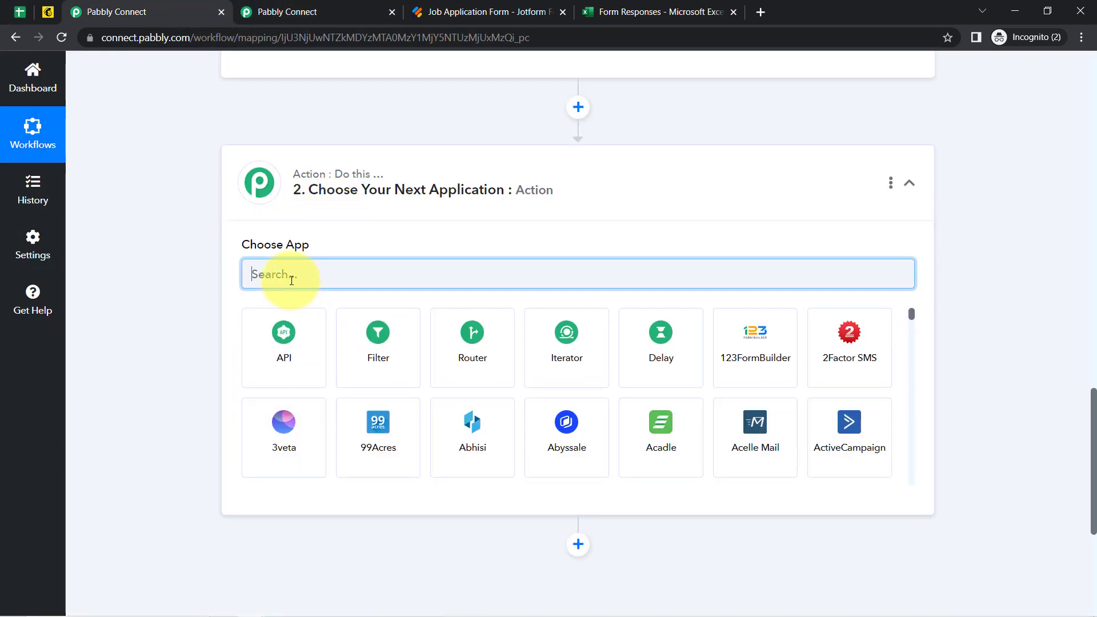
pyautogui.write('mailv')
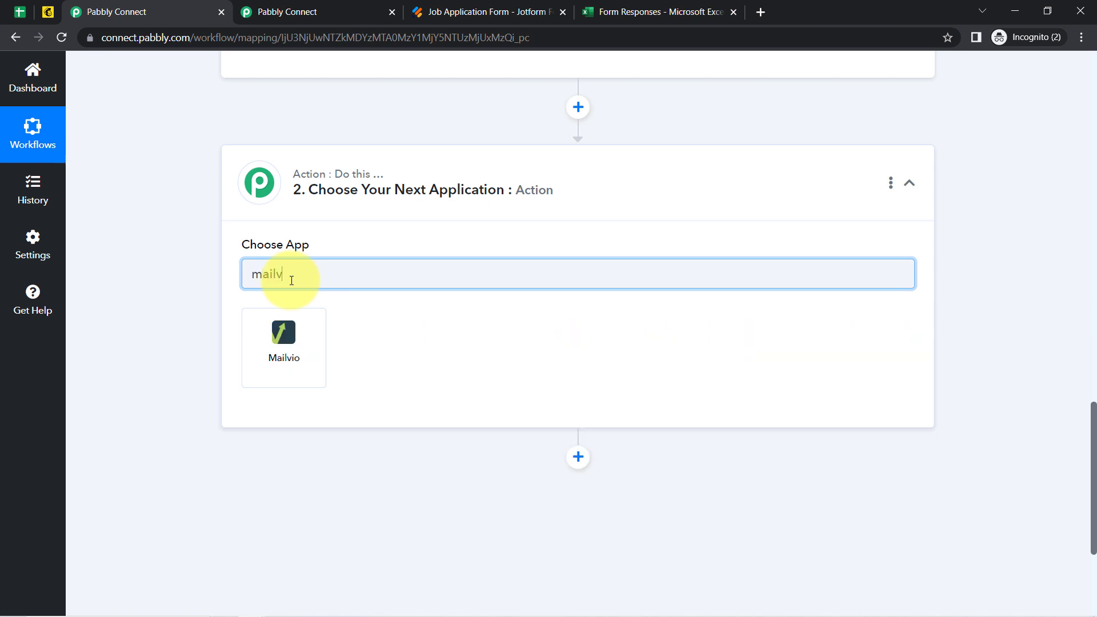
pyautogui.write('c')
pyautogui.press('BackSpace')
pyautogui.press('BackSpace')
pyautogui.press('BackSpace')
pyautogui.press('BackSpace')
pyautogui.press('BackSpace')
pyautogui.write('activ')
pyautogui.press('BackSpace')
pyautogui.press('BackSpace')
pyautogui.press('BackSpace')
pyautogui.press('BackSpace')
pyautogui.press('BackSpace')
pyautogui.write('hubs')
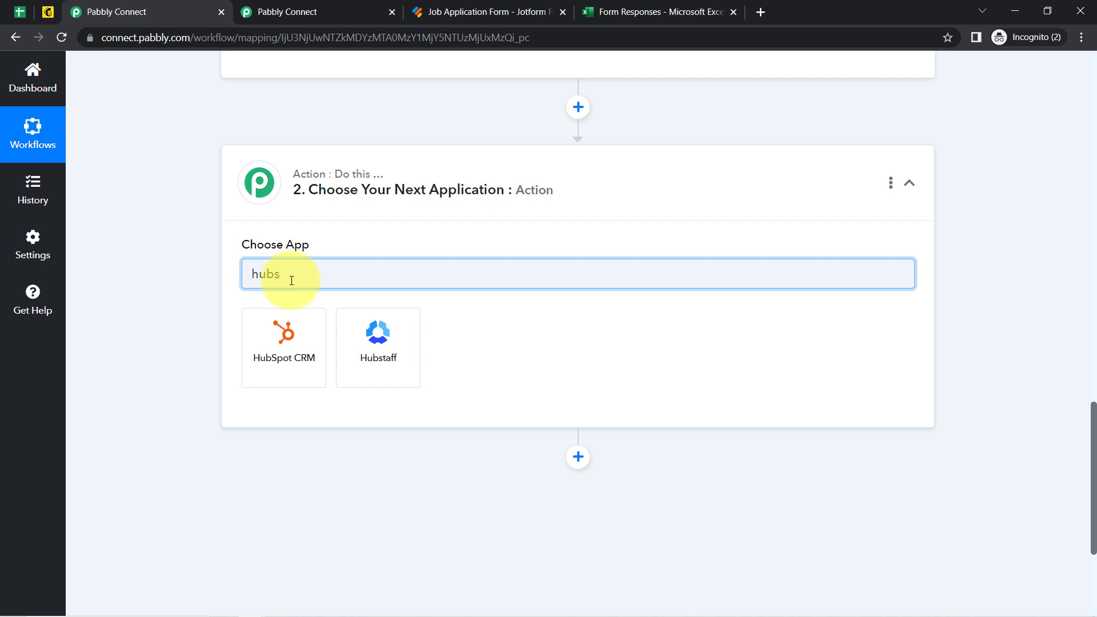
pyautogui.doubleClick(292, 281)
pyautogui.write('mailch')
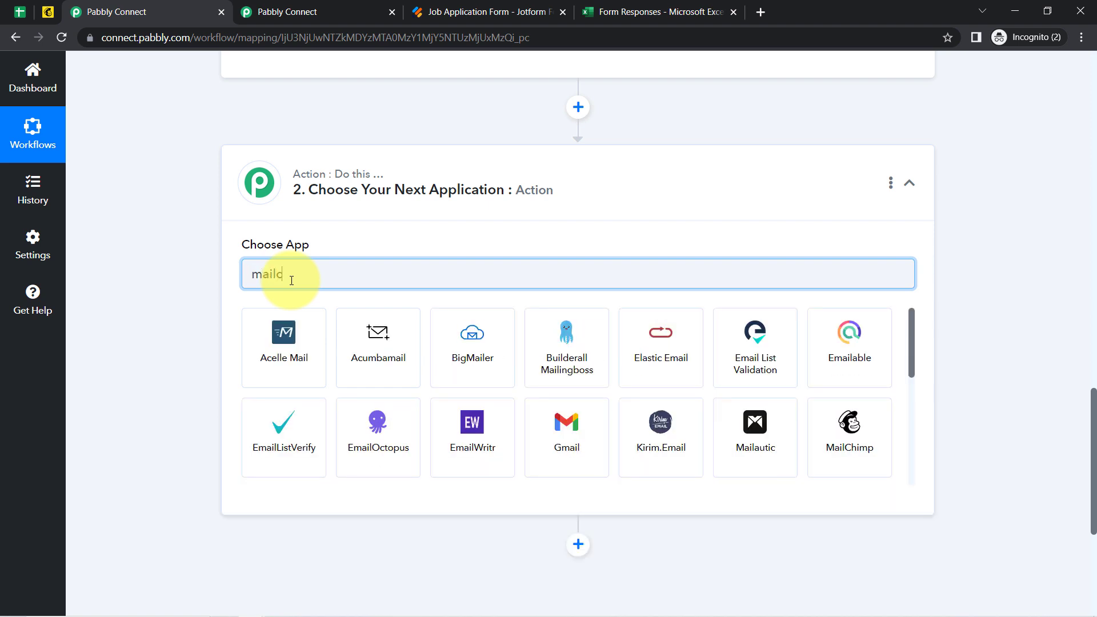
pyautogui.click(275, 328)
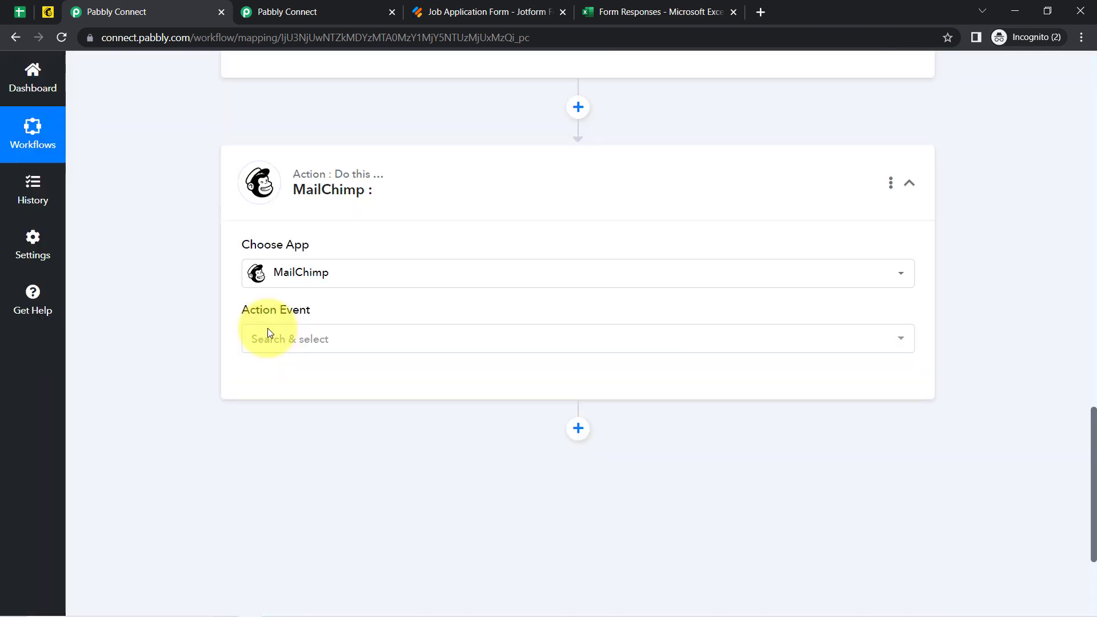
# Set the action event to Add New Member with Custom Fields and start connecting
pyautogui.click(290, 342)
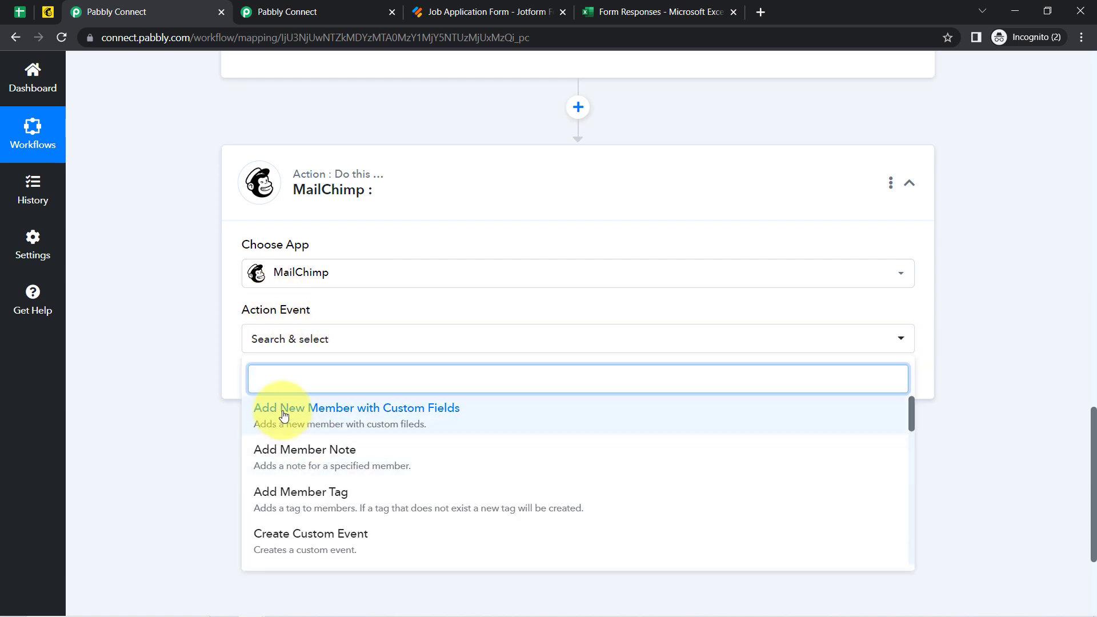
pyautogui.click(393, 427)
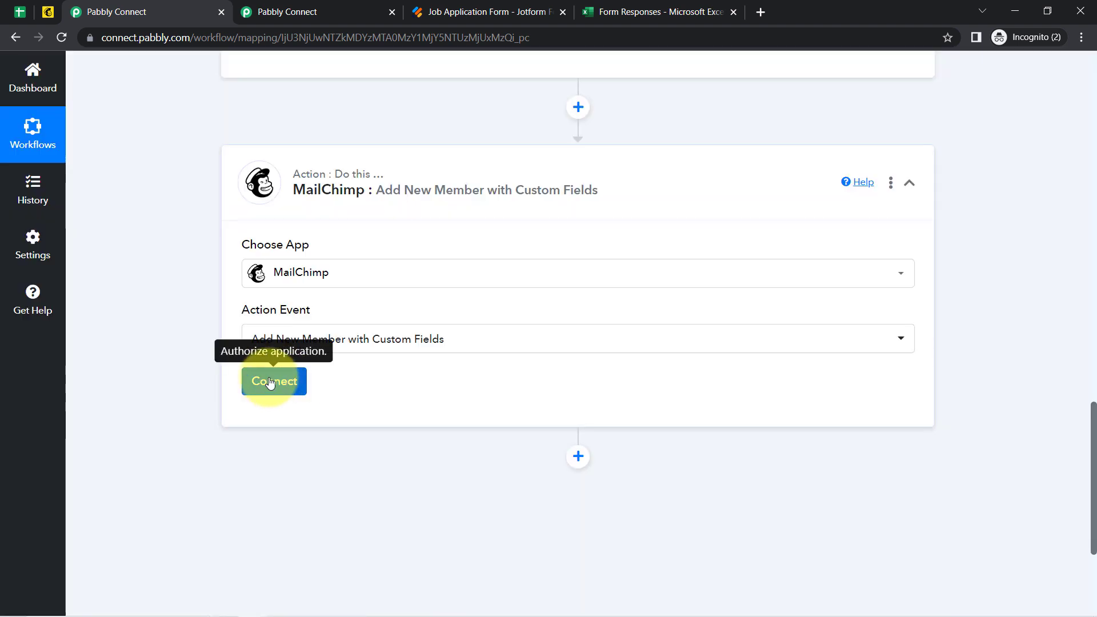
pyautogui.click(271, 381)
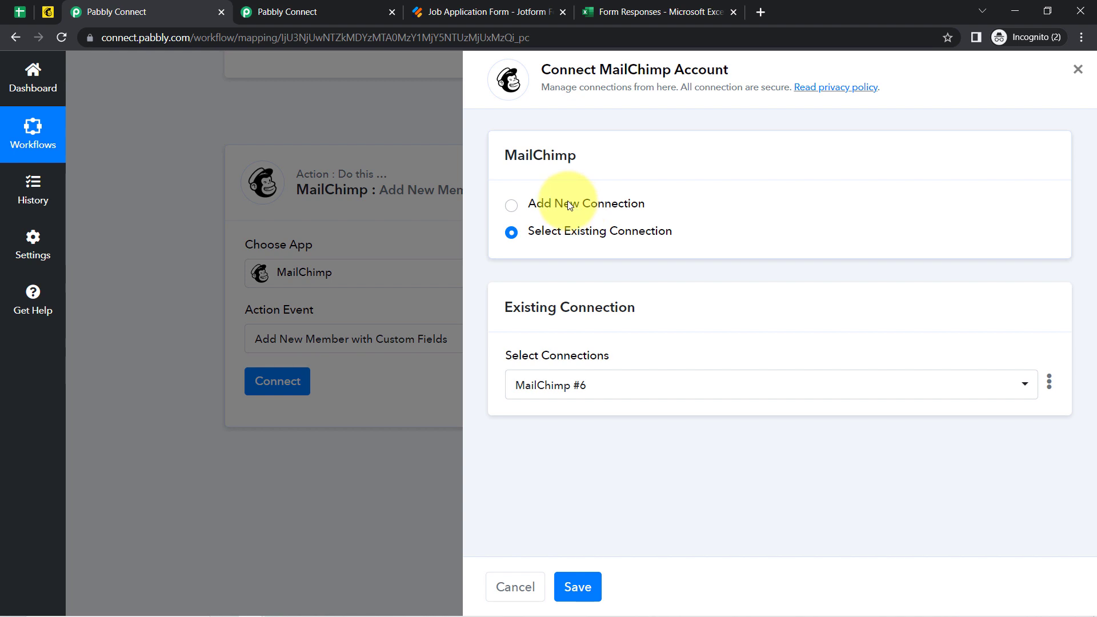
# Add a new MailChimp connection and open the API key help link in a new tab
pyautogui.click(568, 205)
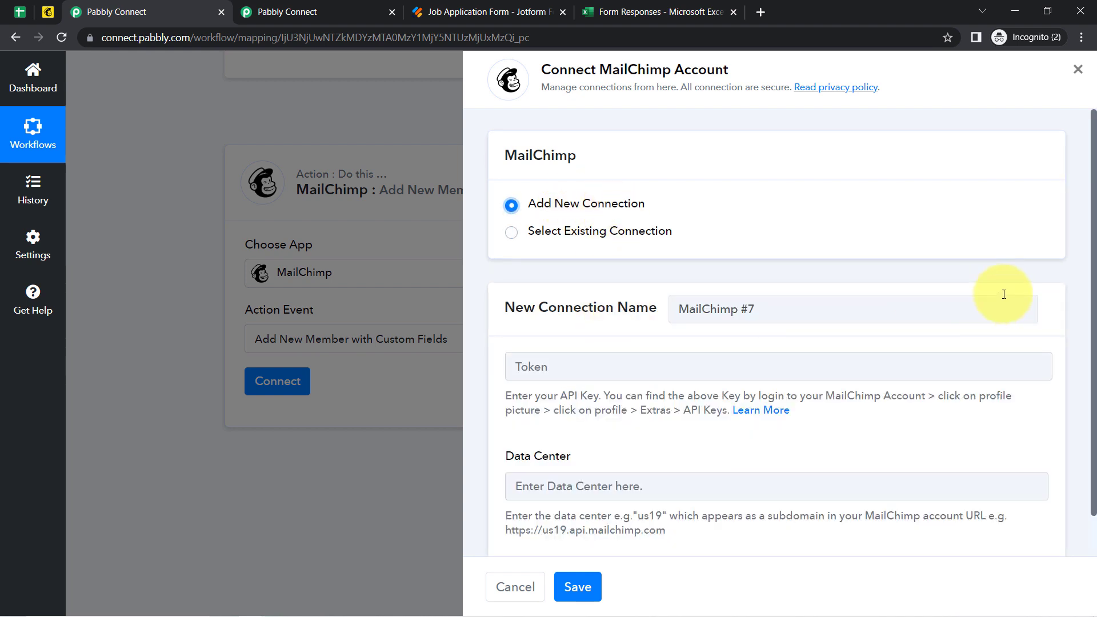
pyautogui.scroll(-1, 1093, 257)
pyautogui.scroll(-1, 1093, 257)
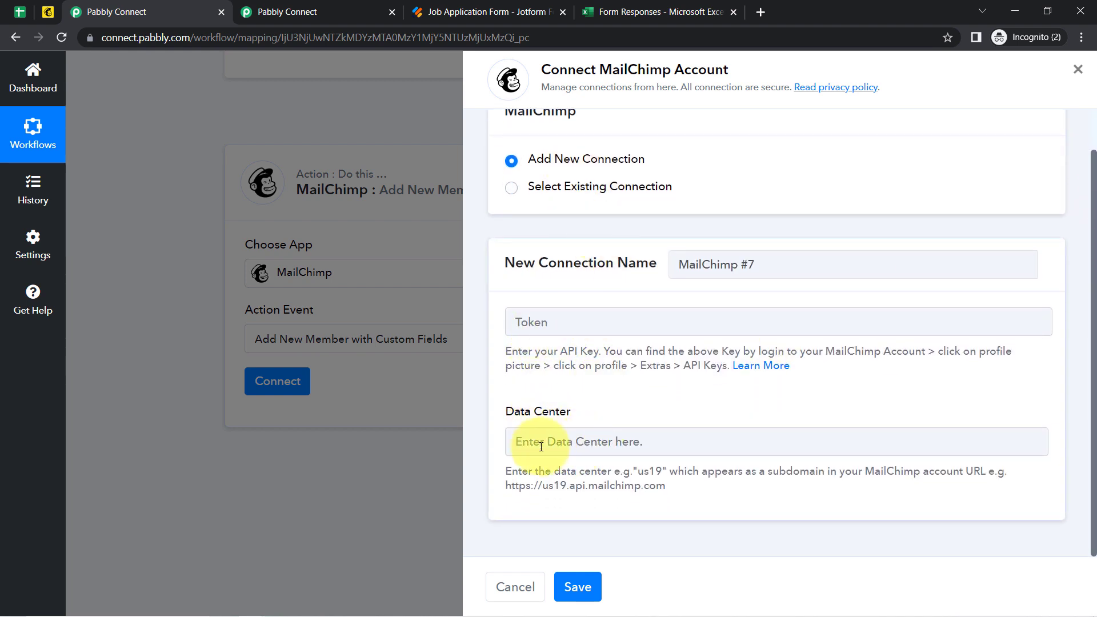
pyautogui.rightClick(766, 367)
pyautogui.click(798, 380)
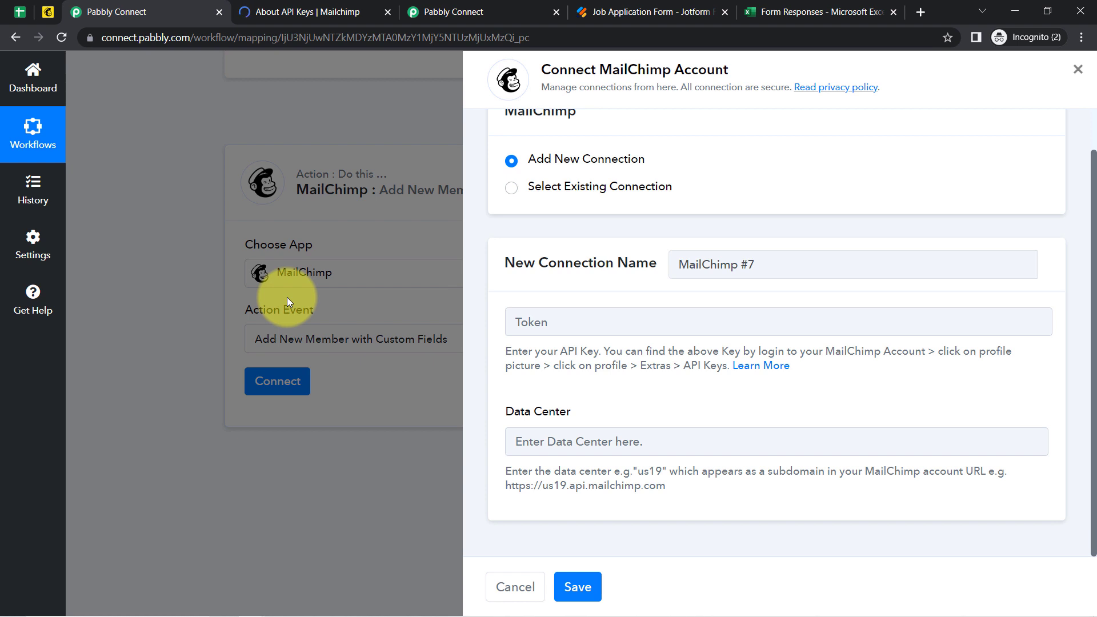
# Read the About API Keys article, note the API keys path, then go to Mailchimp
pyautogui.click(292, 5)
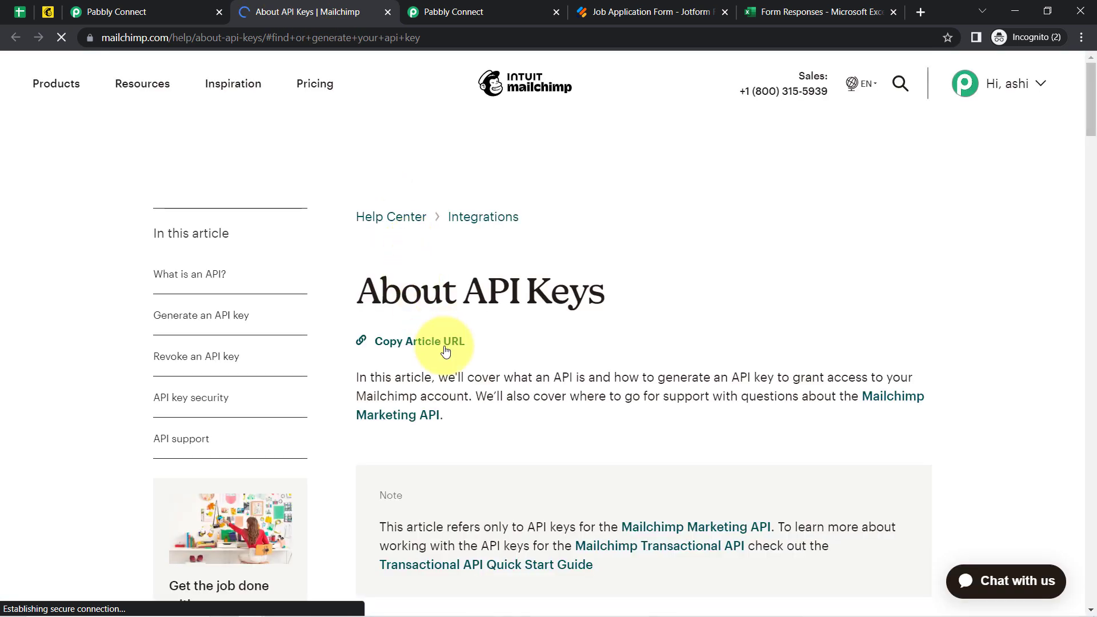
pyautogui.click(152, 5)
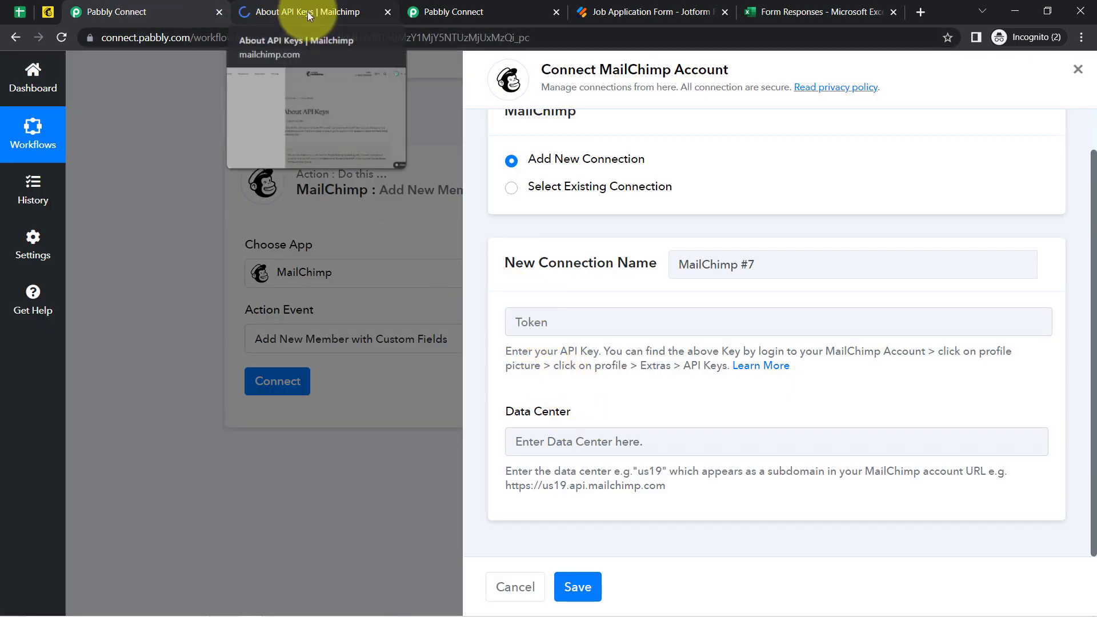
pyautogui.moveTo(621, 369); pyautogui.dragTo(687, 369)
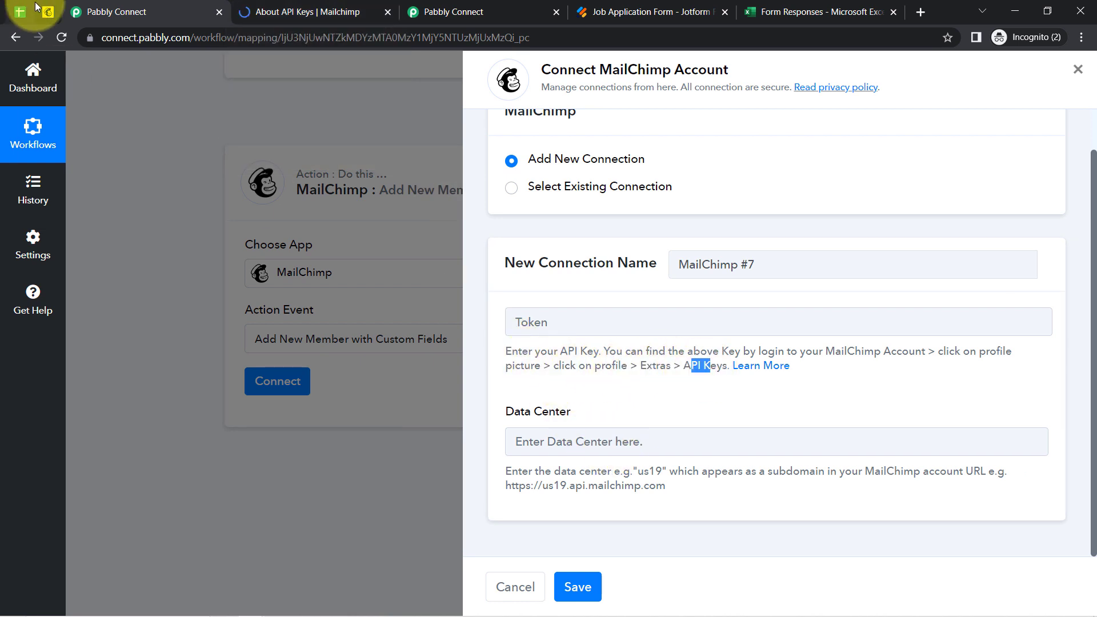
pyautogui.click(48, 11)
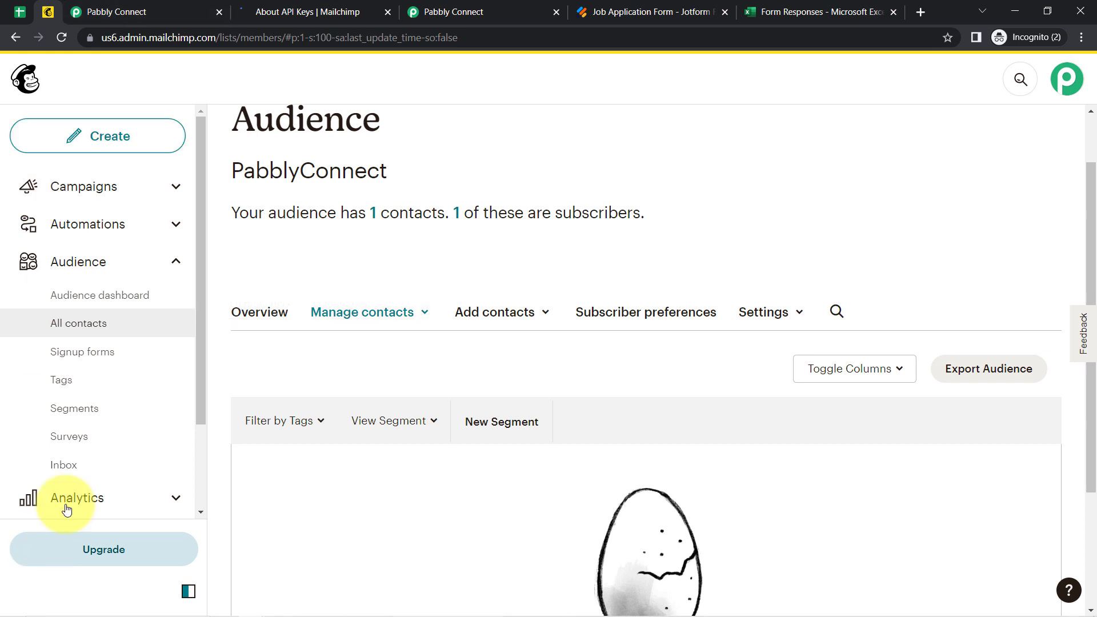
# Navigate to the Mailchimp profile's Extras > API keys page
pyautogui.scroll(-2, 88, 458)
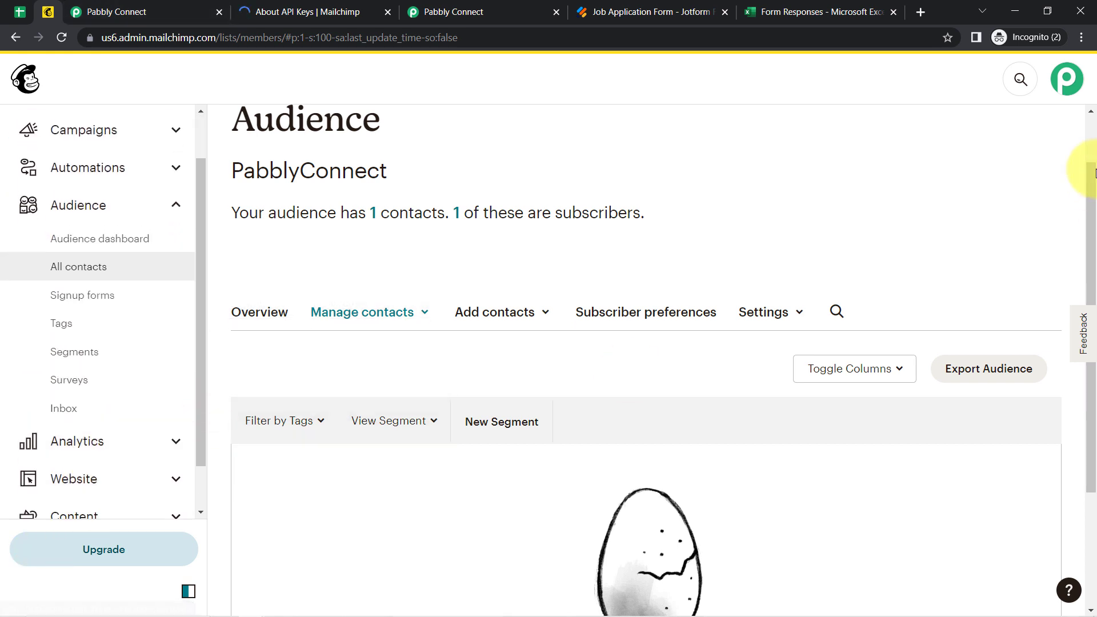
pyautogui.click(1069, 80)
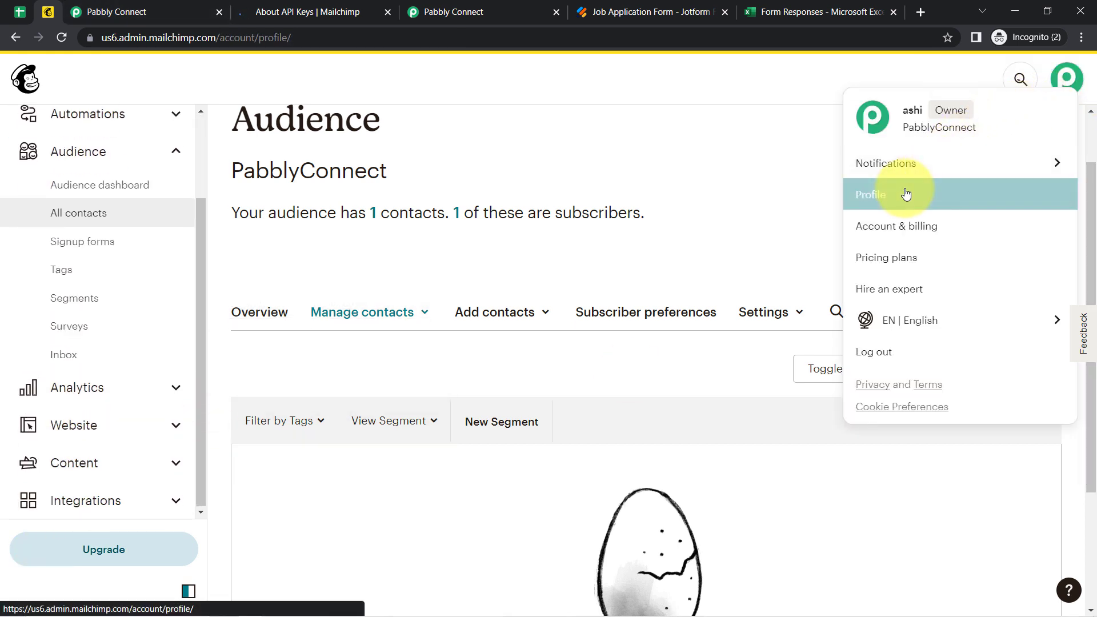
pyautogui.click(904, 194)
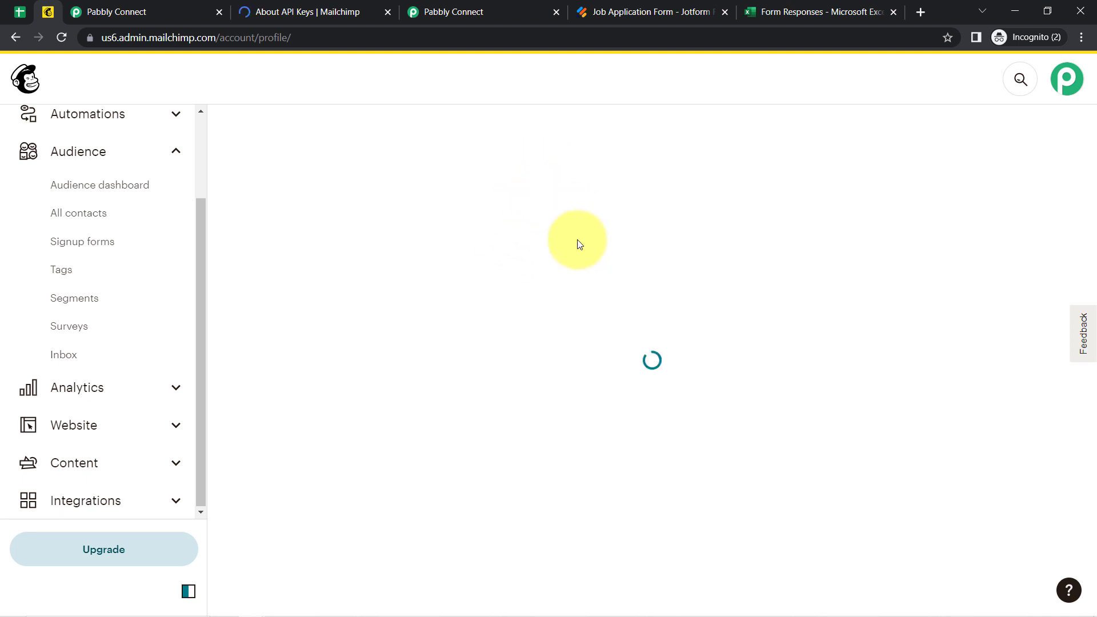
pyautogui.click(502, 241)
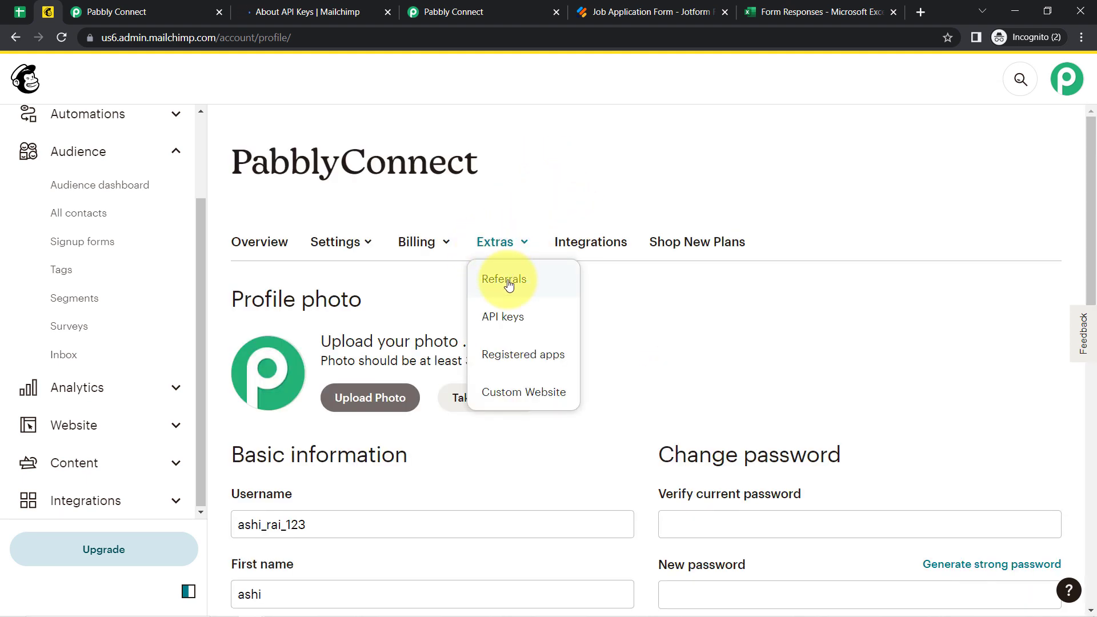
pyautogui.click(502, 323)
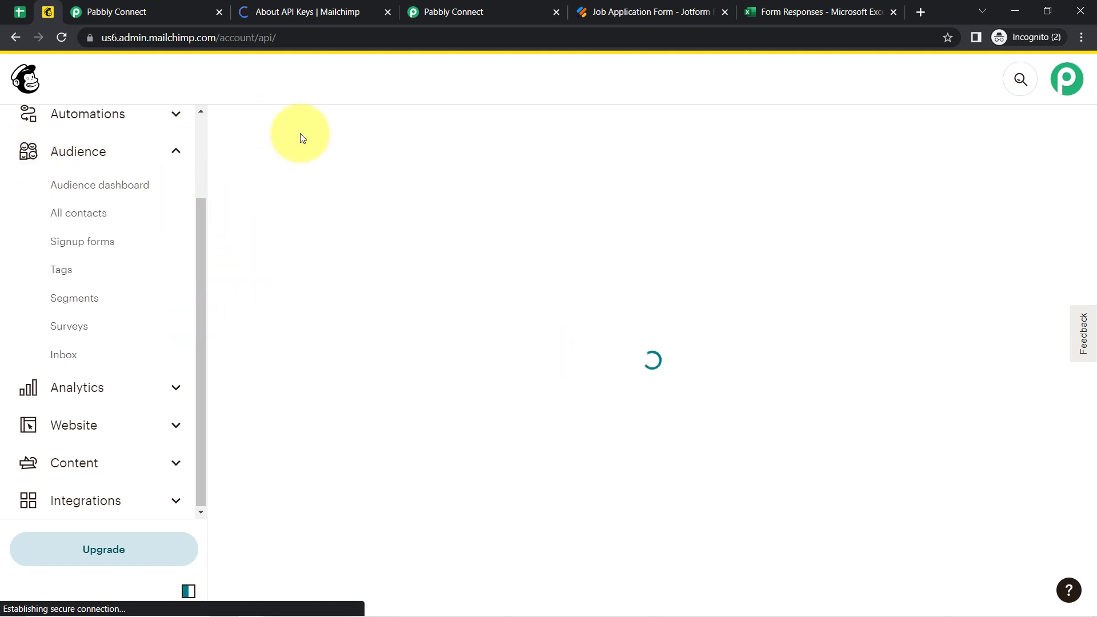
pyautogui.scroll(-5, 382, 318)
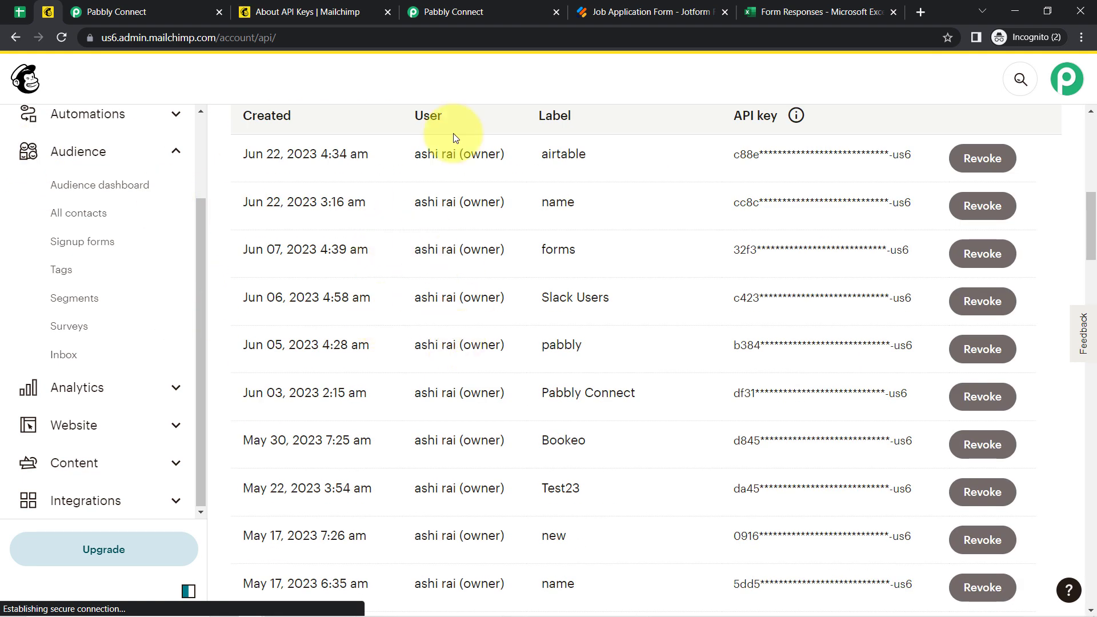
pyautogui.scroll(-20, 501, 285)
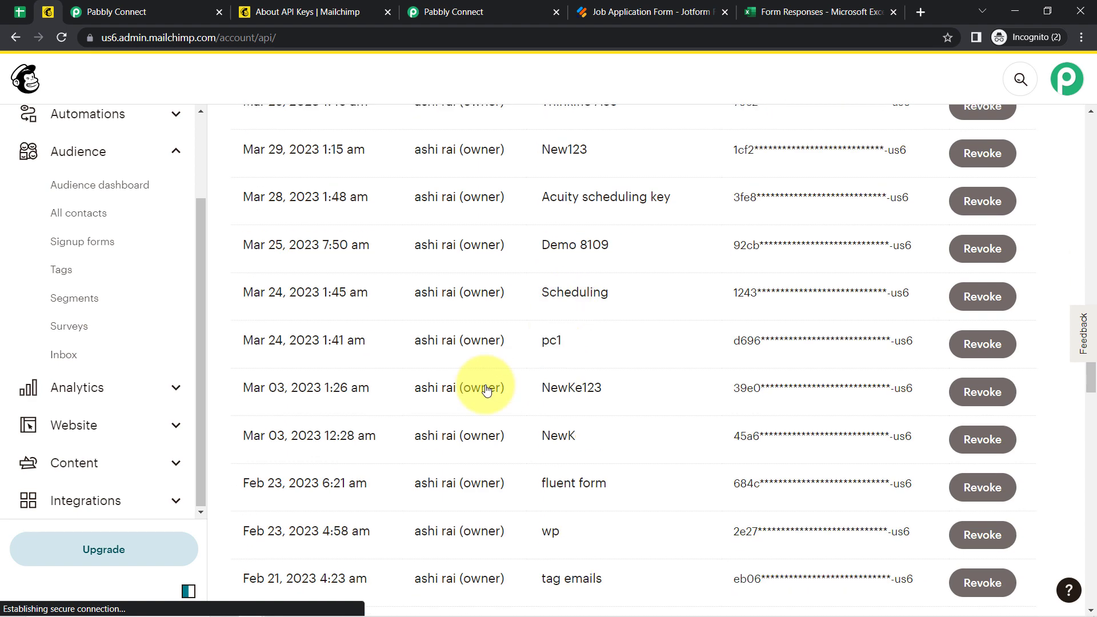
pyautogui.scroll(-20, 486, 389)
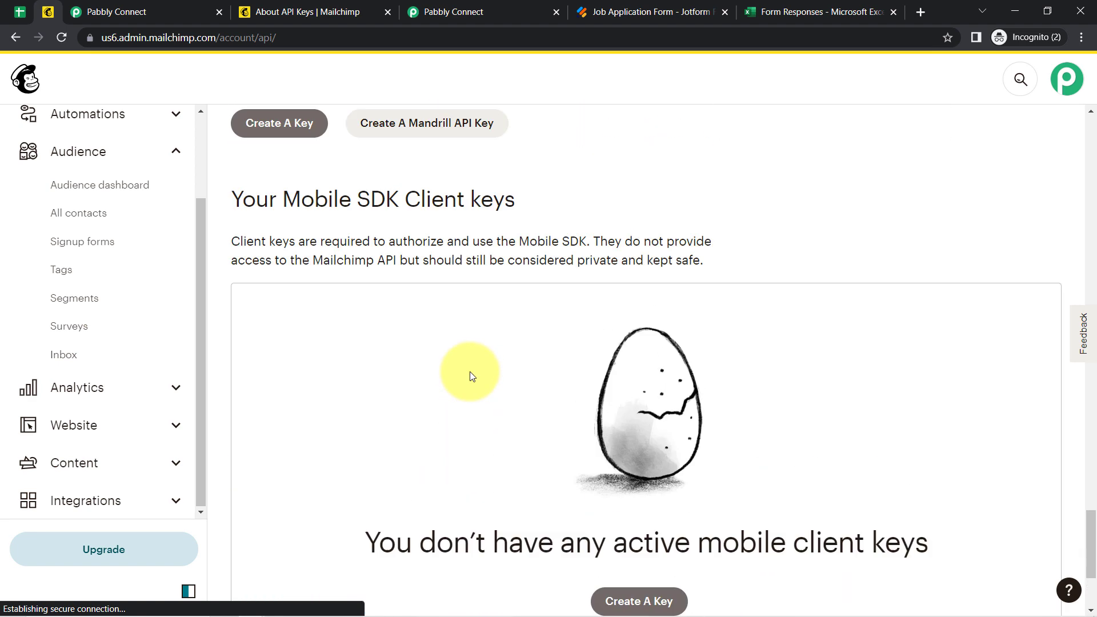
pyautogui.scroll(3, 472, 376)
# Create and copy a new API key named 'API for PC', then return to Pabbly
pyautogui.click(287, 277)
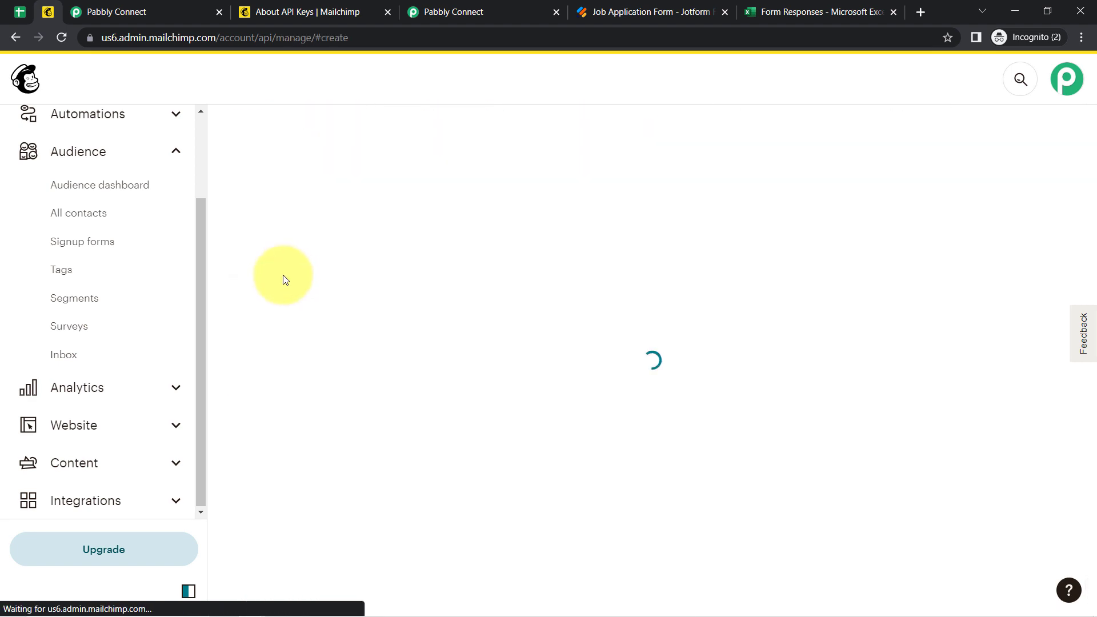
pyautogui.click(315, 460)
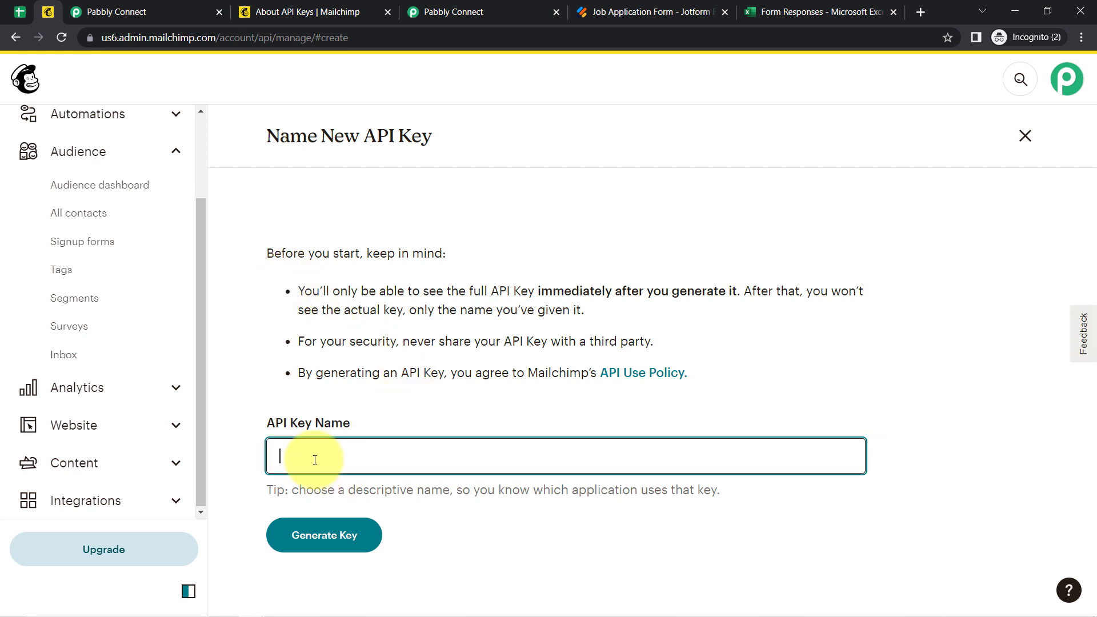
pyautogui.write('API for PC')
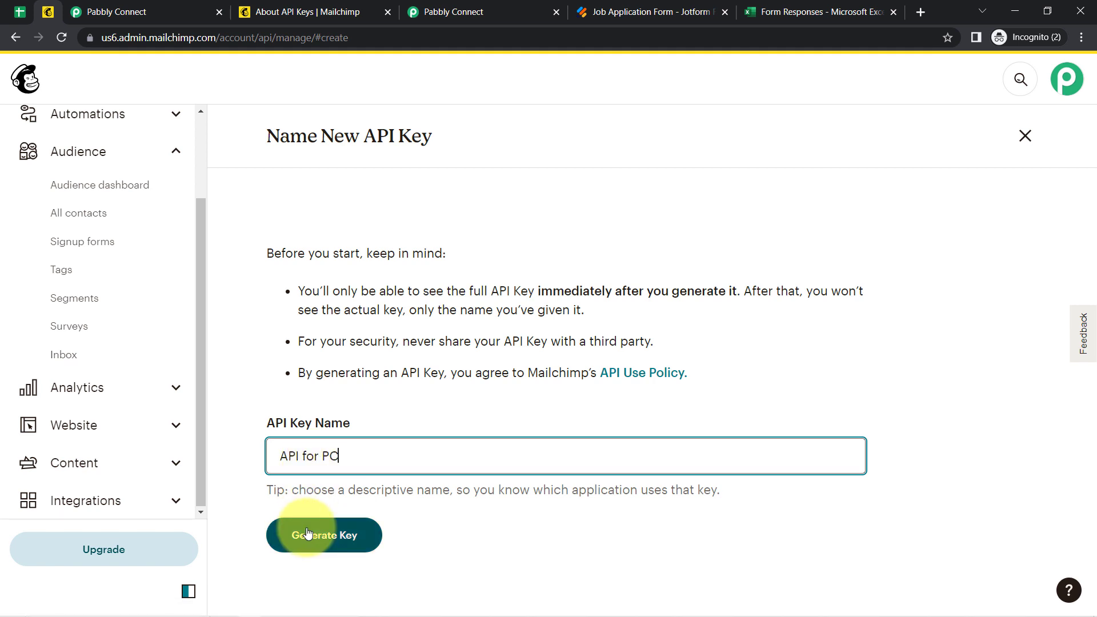
pyautogui.click(306, 534)
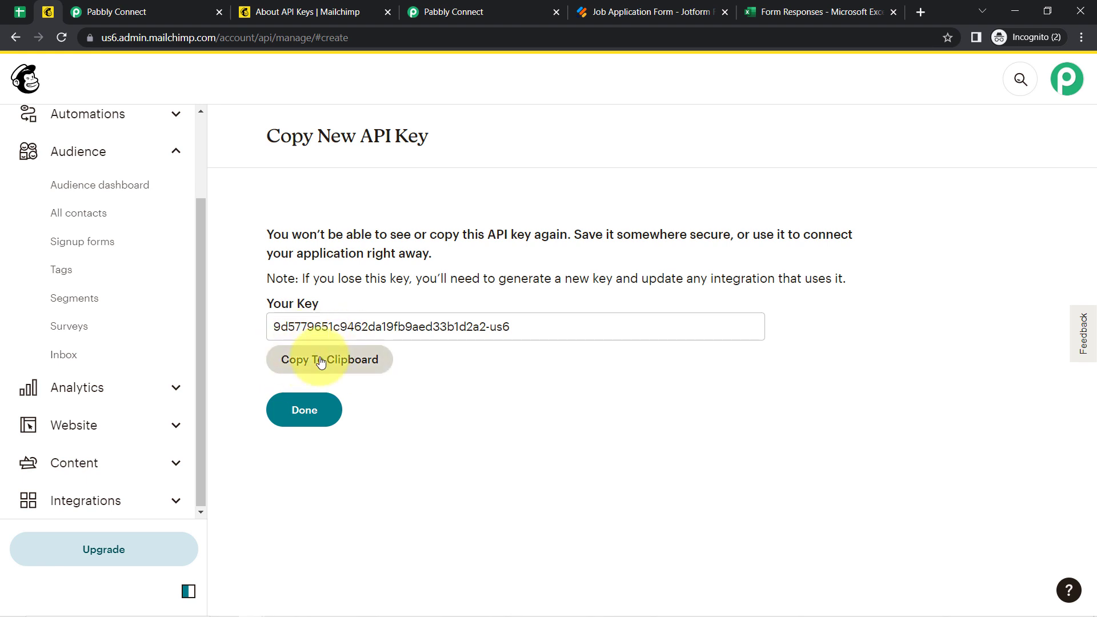
pyautogui.click(298, 411)
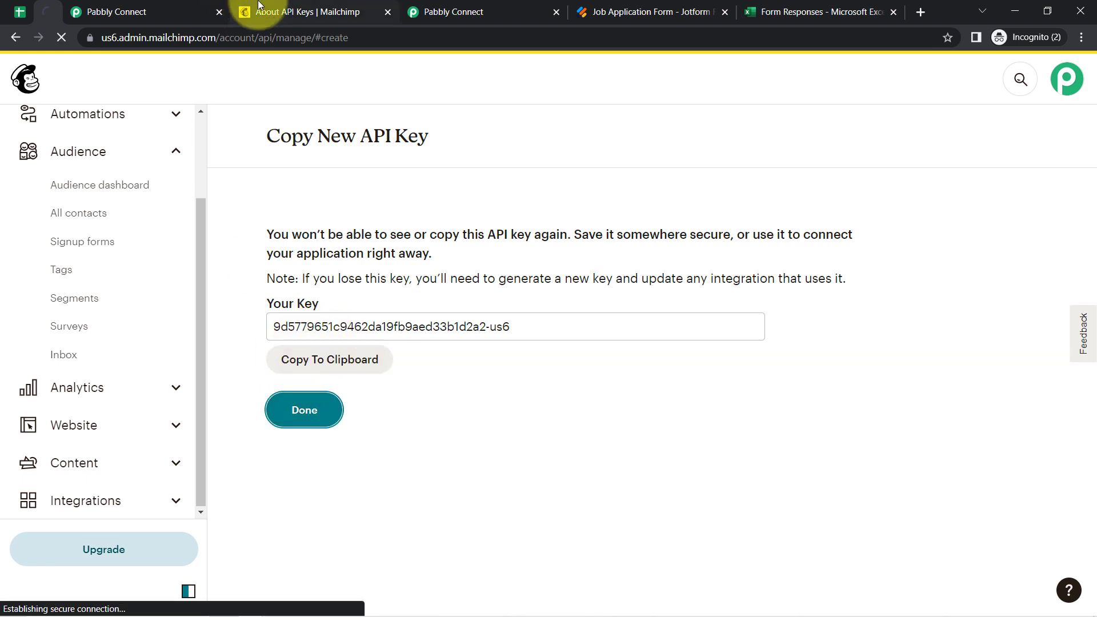
pyautogui.click(130, 7)
# Paste the API key, enter data center us6 from the Mailchimp address, and save
pyautogui.click(580, 327)
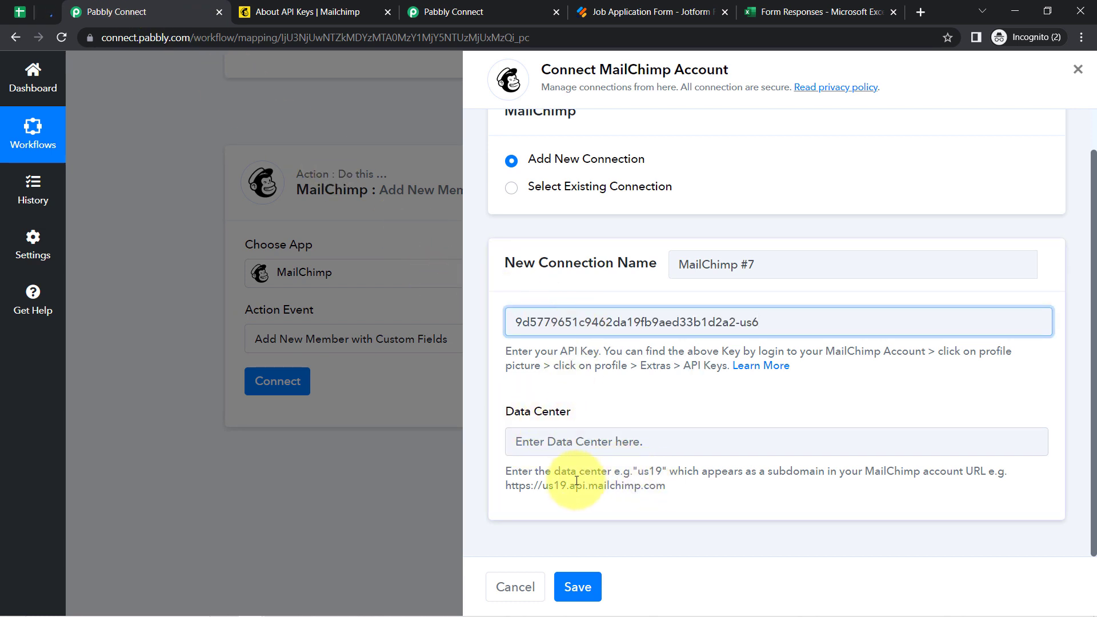
pyautogui.moveTo(519, 485); pyautogui.dragTo(610, 487)
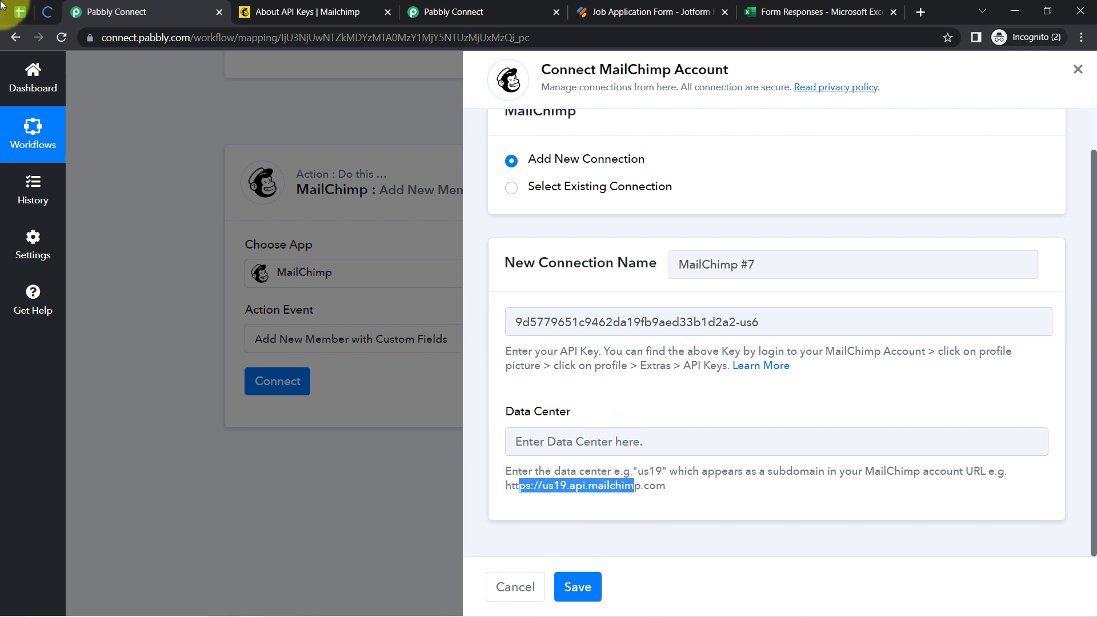
pyautogui.click(49, 10)
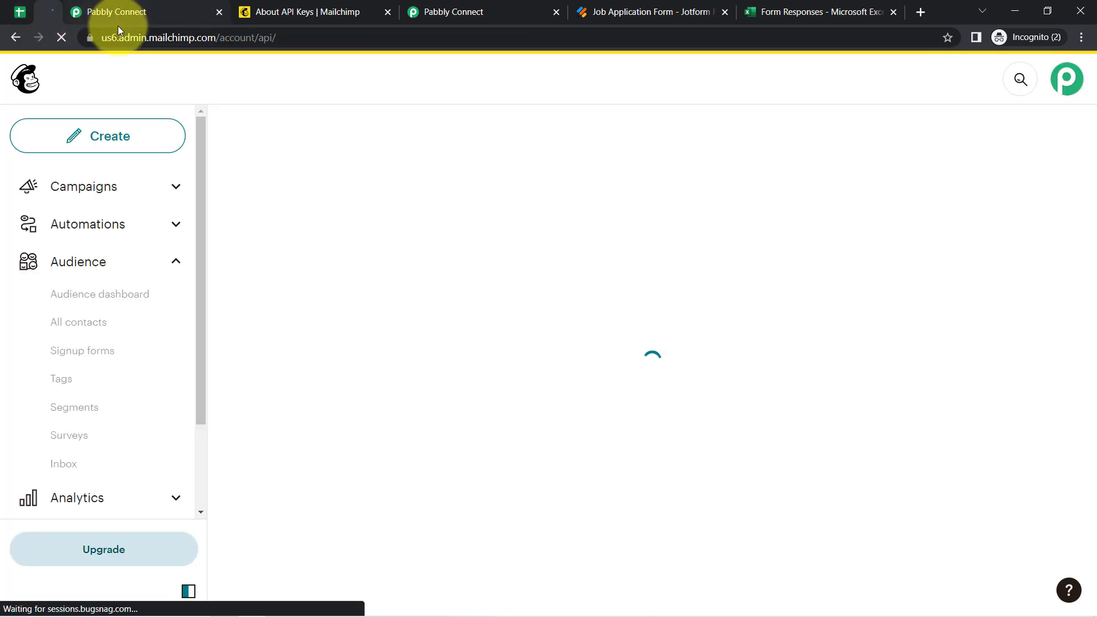
pyautogui.moveTo(118, 38); pyautogui.dragTo(100, 39)
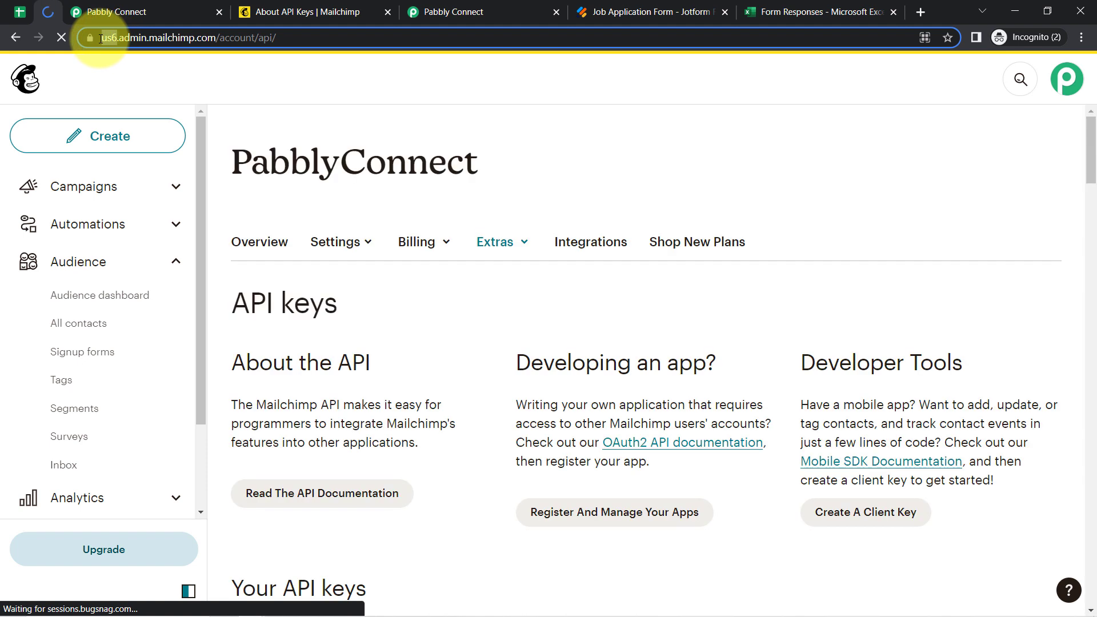
pyautogui.click(106, 7)
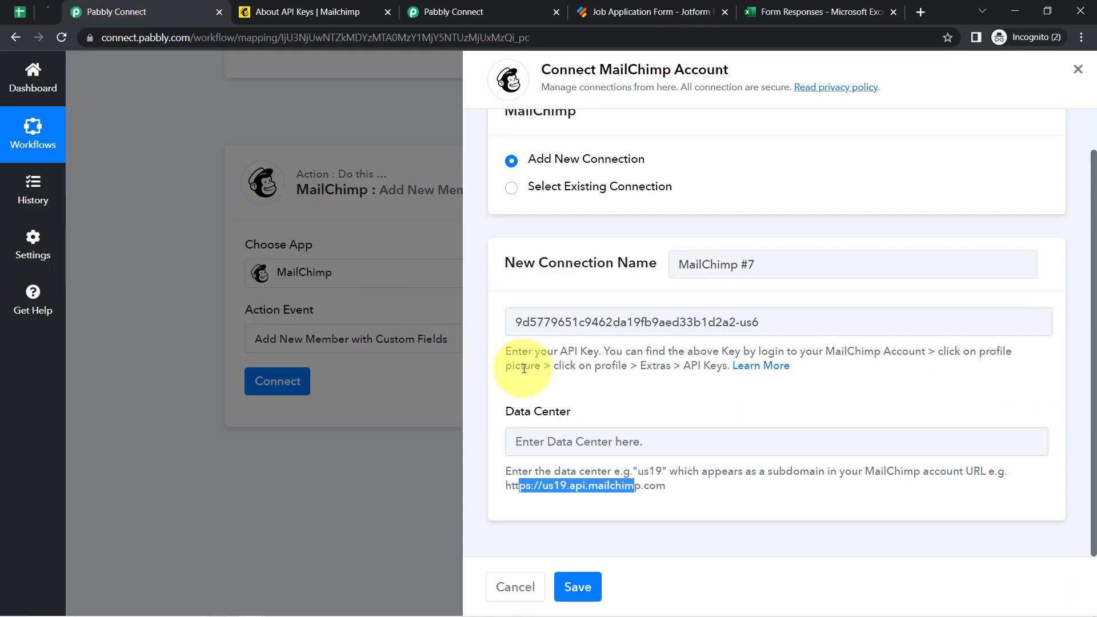
pyautogui.click(529, 434)
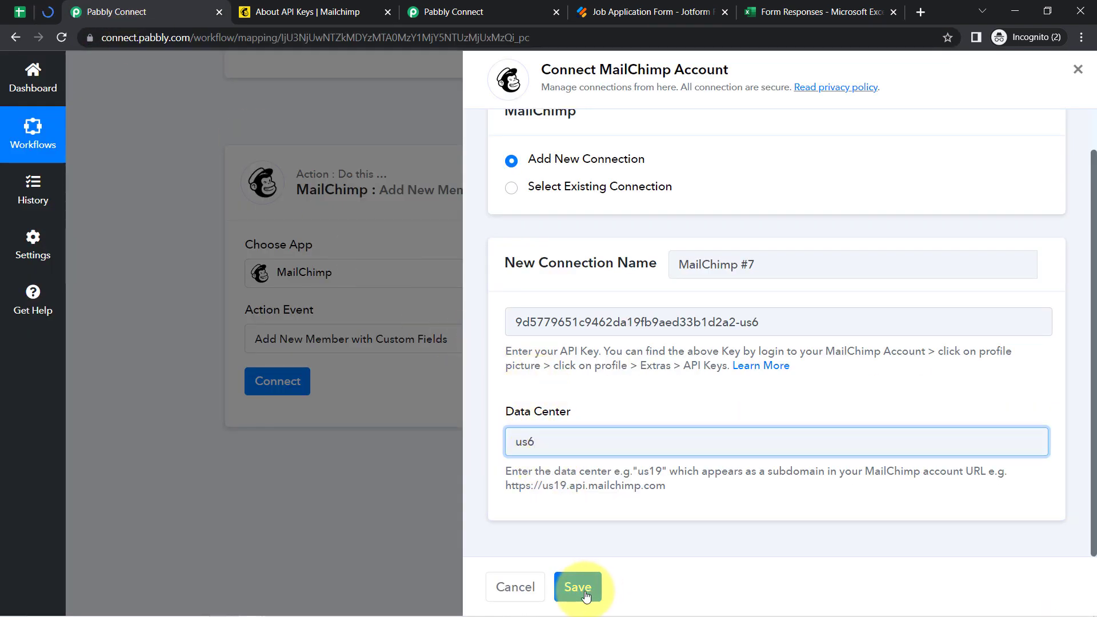
pyautogui.click(585, 594)
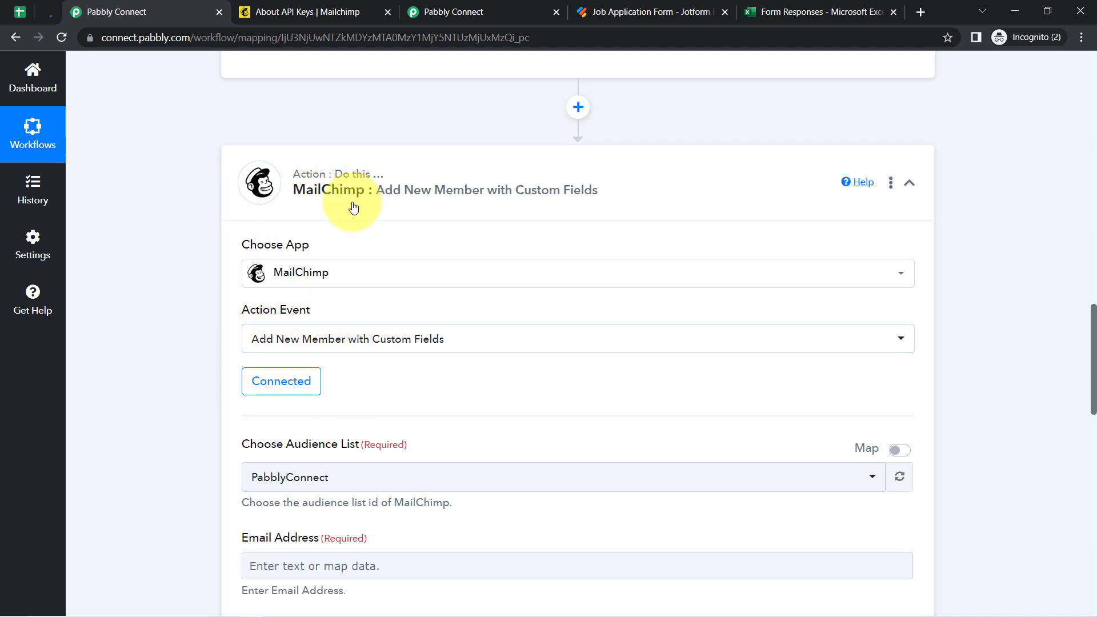
# Map the sheet's Email value into the Email Address field
pyautogui.scroll(12, 317, 190)
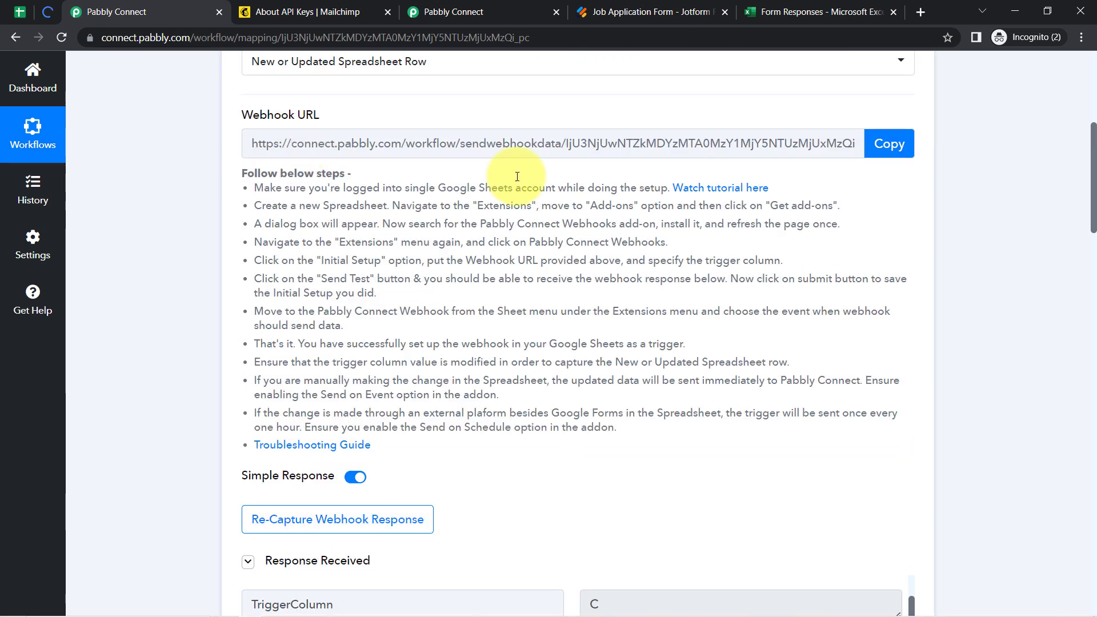
pyautogui.moveTo(1094, 142); pyautogui.dragTo(1094, 382)
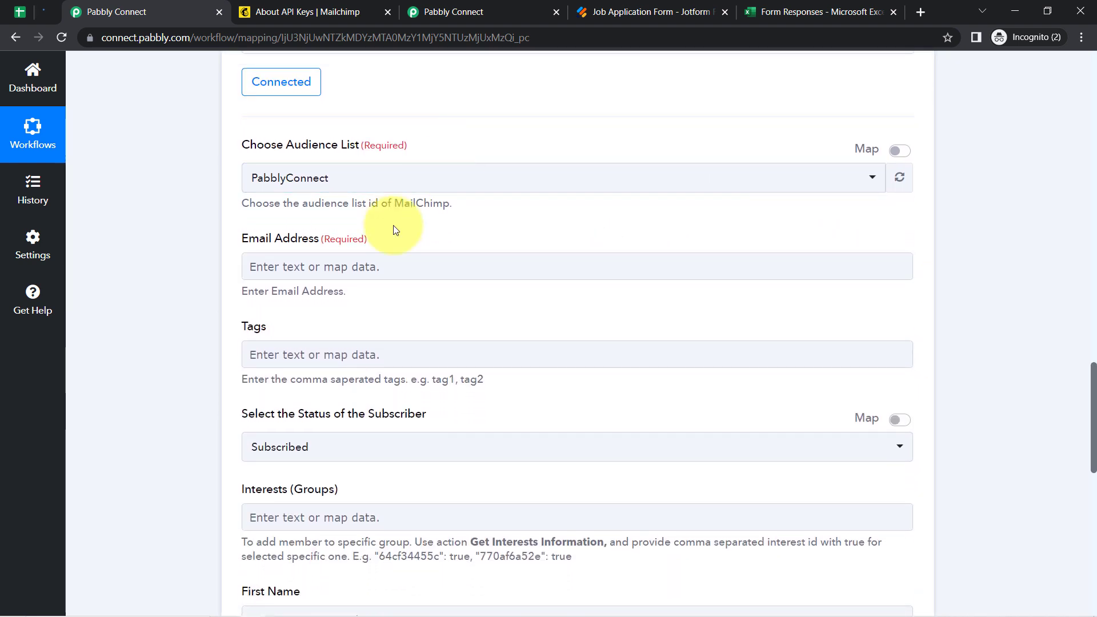
pyautogui.click(319, 277)
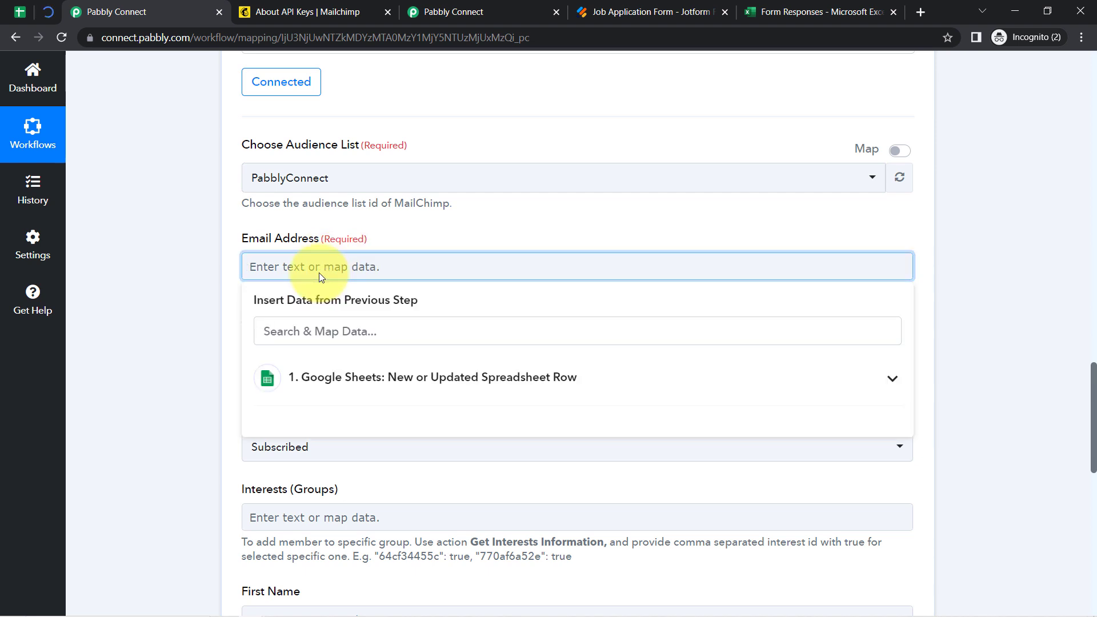
pyautogui.scroll(12, 184, 206)
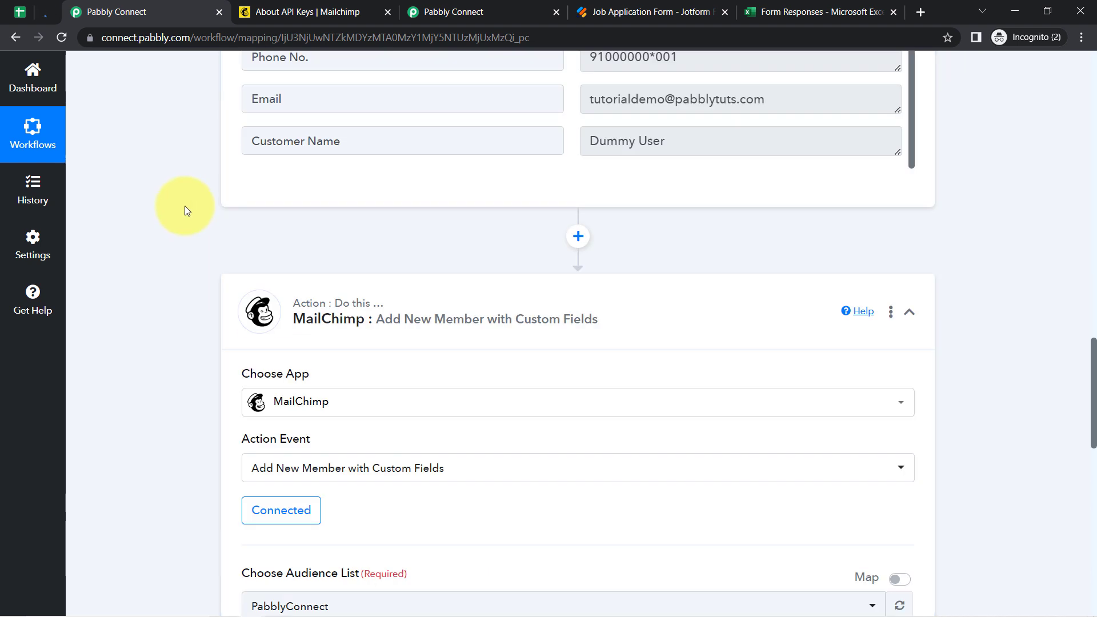
pyautogui.moveTo(1093, 254); pyautogui.dragTo(1077, 394)
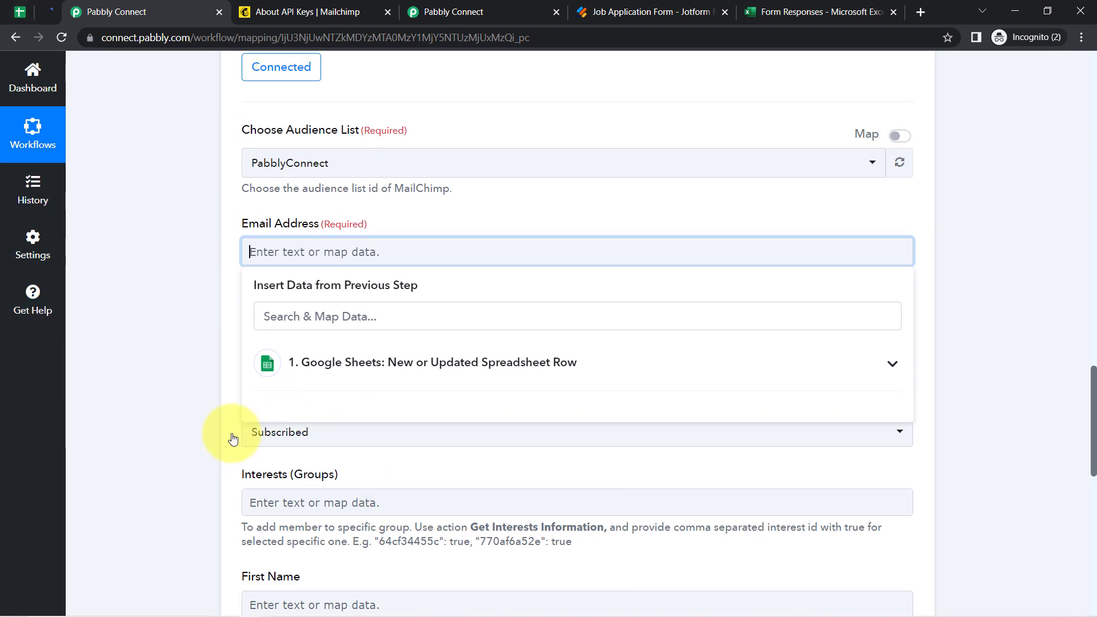
pyautogui.click(267, 314)
pyautogui.write('@')
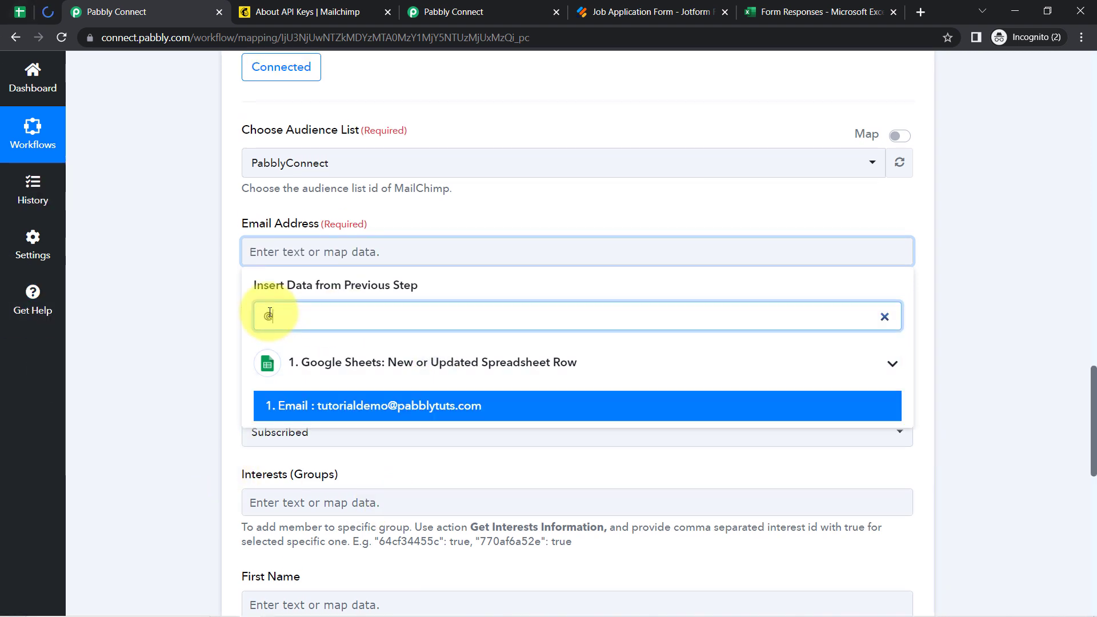
pyautogui.click(301, 405)
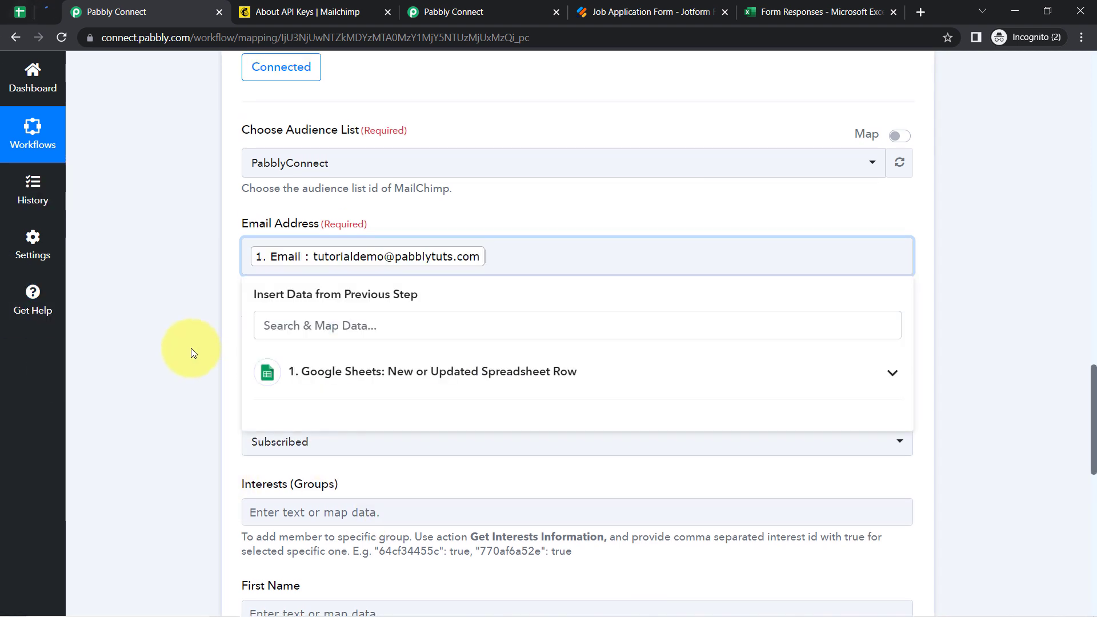
pyautogui.click(192, 352)
pyautogui.scroll(-4, 189, 354)
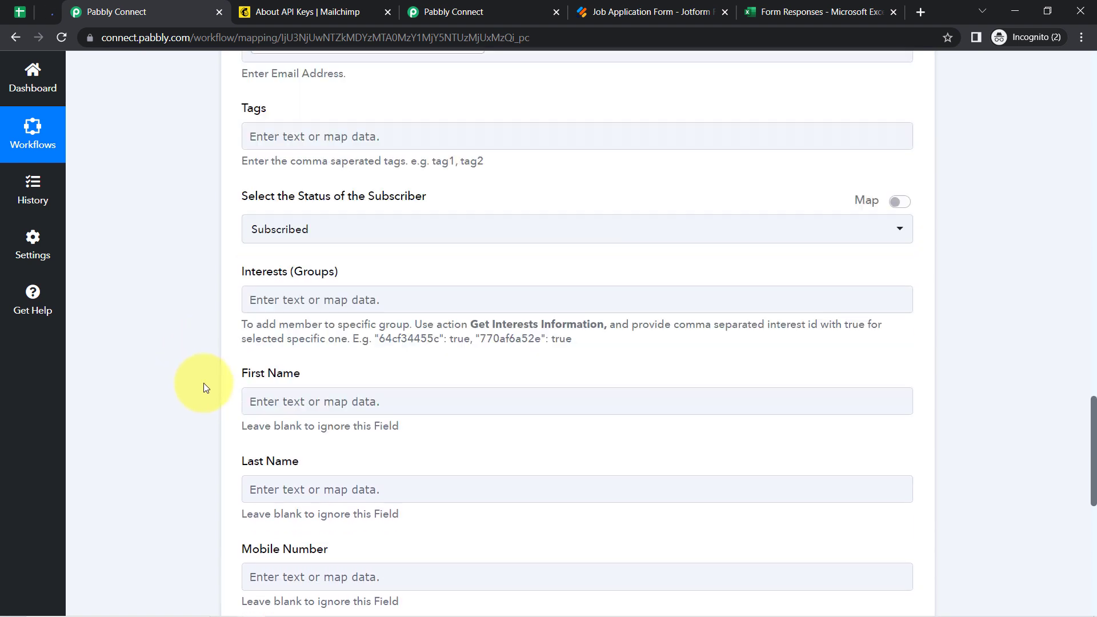
# Map Customer Name into the First Name field
pyautogui.click(256, 407)
pyautogui.click(263, 461)
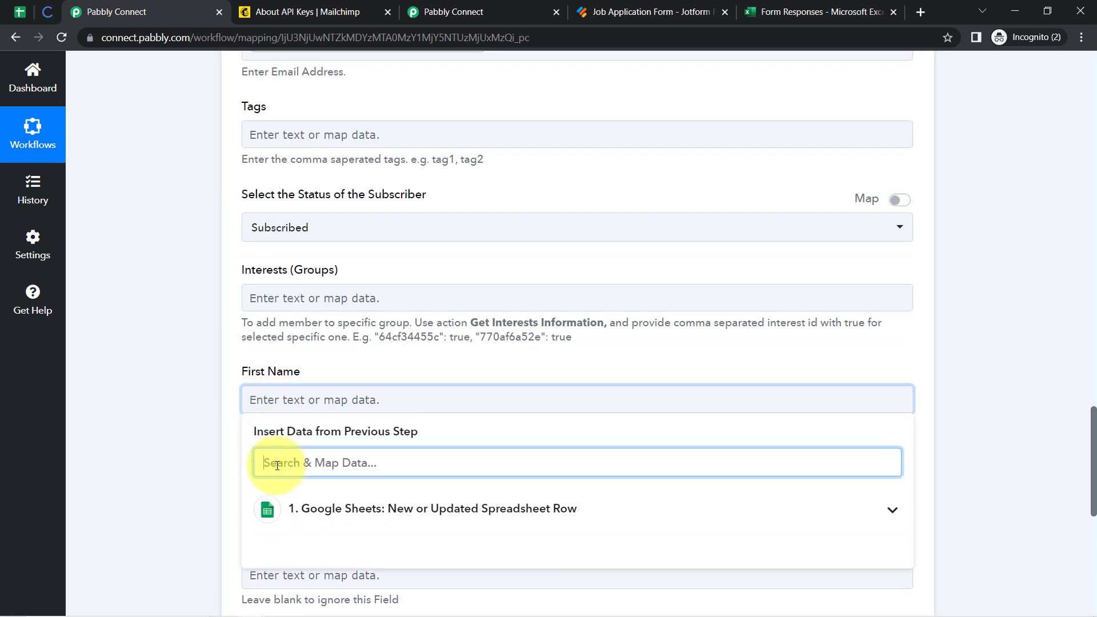
pyautogui.click(251, 439)
pyautogui.scroll(-3, 203, 345)
pyautogui.click(215, 365)
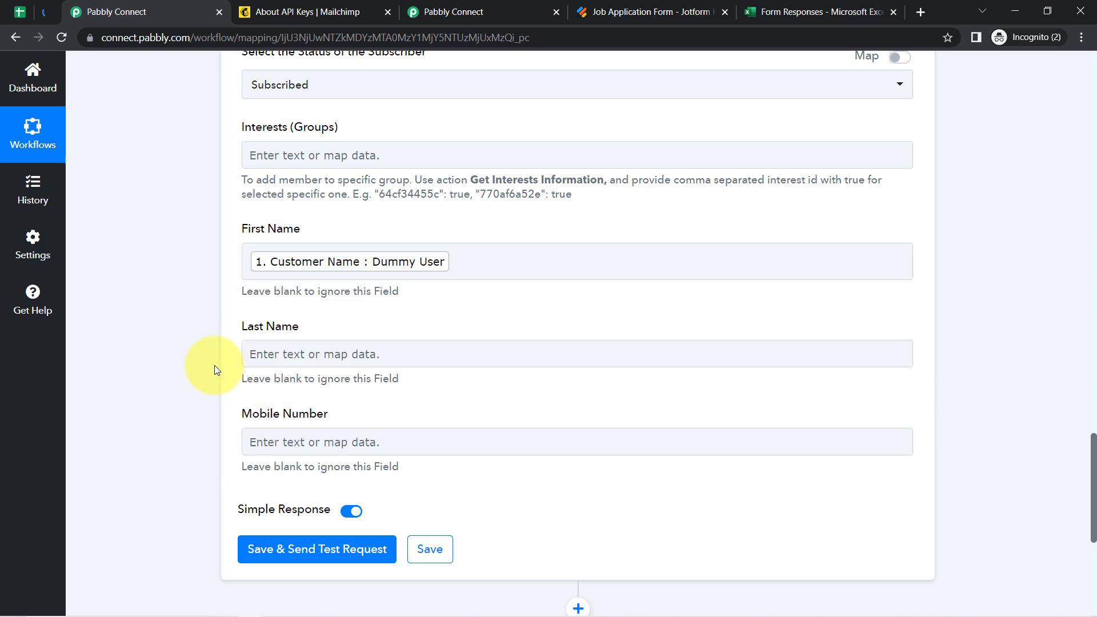
# Map Phone No. into Mobile Number, then save and send a test request
pyautogui.click(269, 439)
pyautogui.click(285, 505)
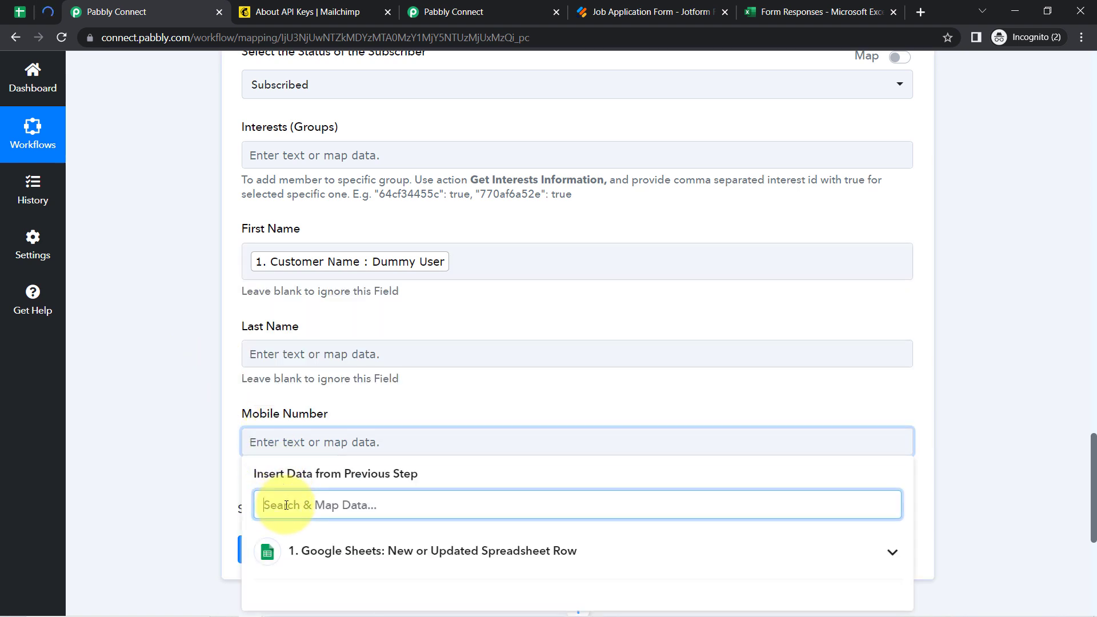
pyautogui.write('ph')
pyautogui.scroll(-6, 287, 372)
pyautogui.click(289, 236)
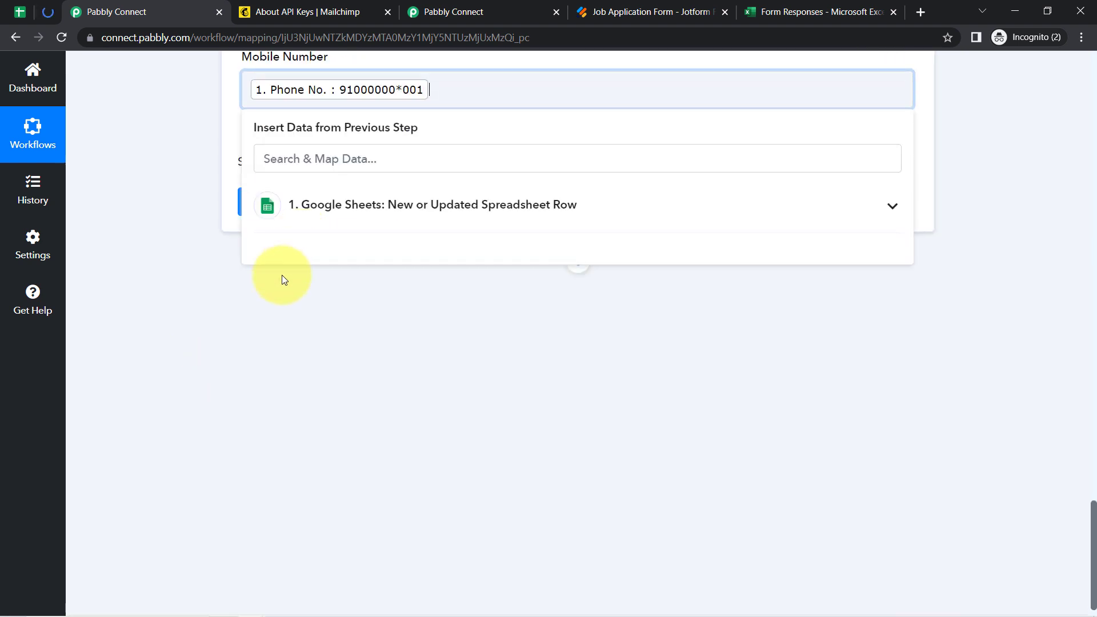
pyautogui.scroll(3, 210, 250)
pyautogui.click(211, 250)
pyautogui.click(257, 339)
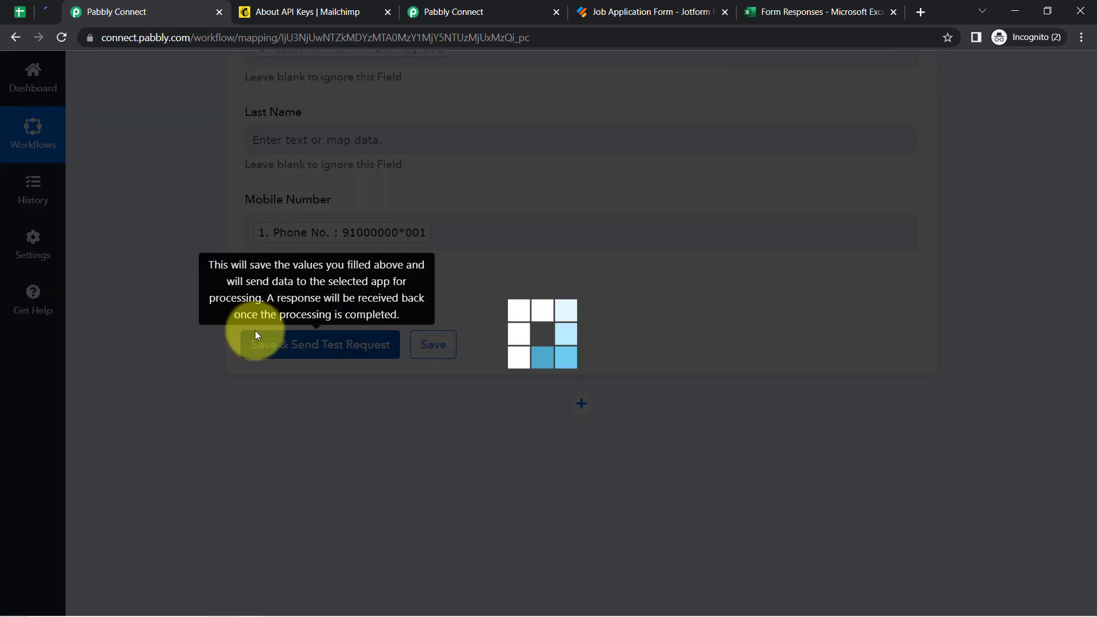
# Check the new test contact in Mailchimp's All contacts list, then return to Pabbly
pyautogui.click(47, 12)
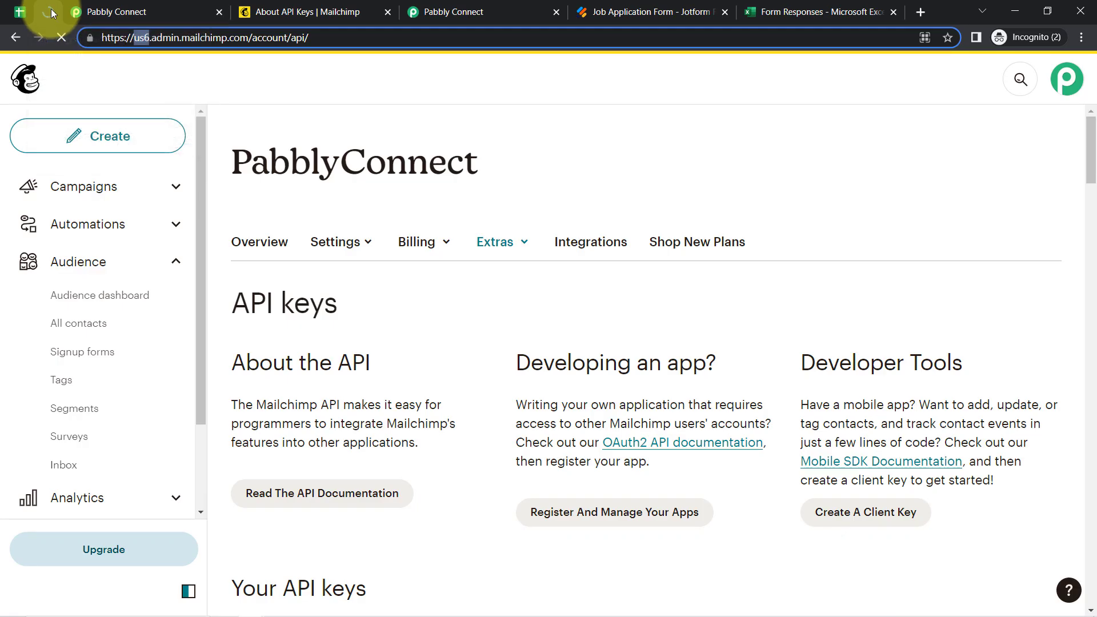
pyautogui.click(80, 323)
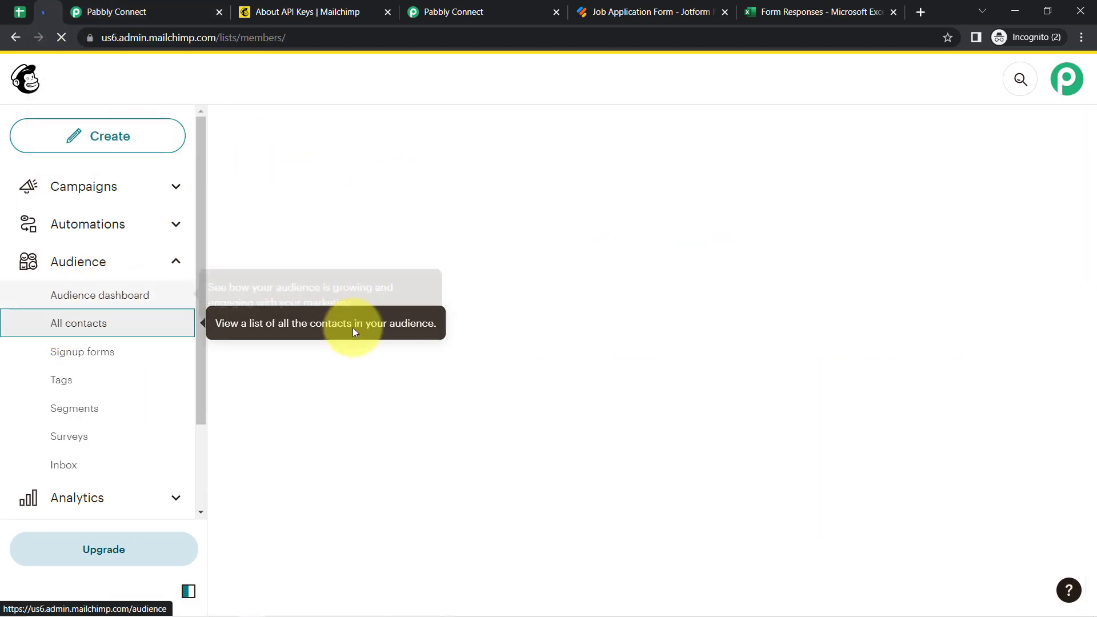
pyautogui.click(89, 6)
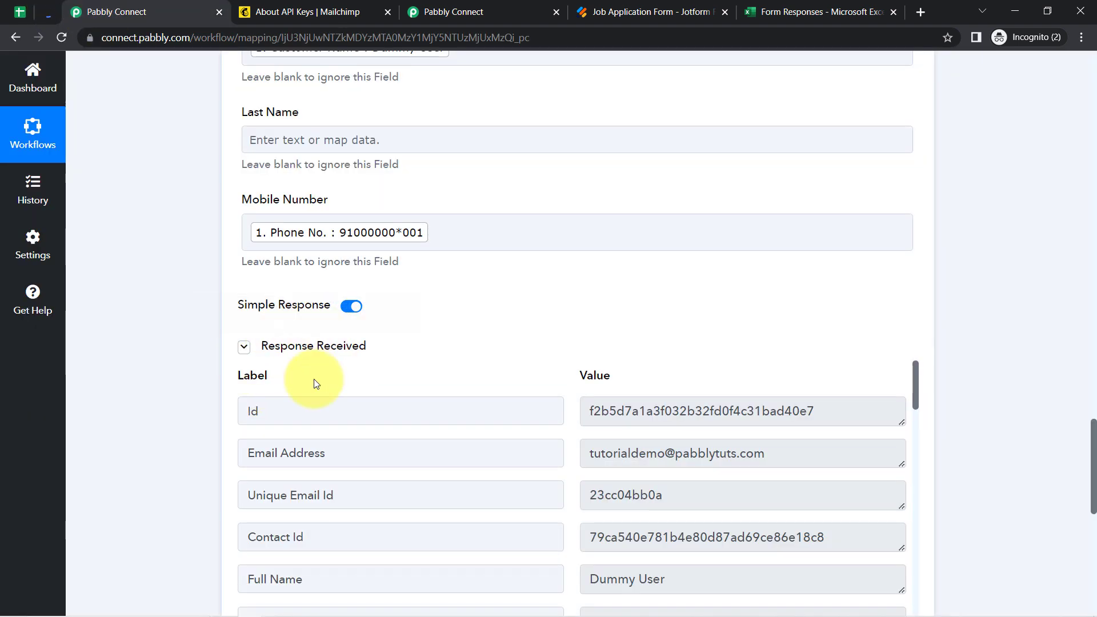
pyautogui.click(47, 7)
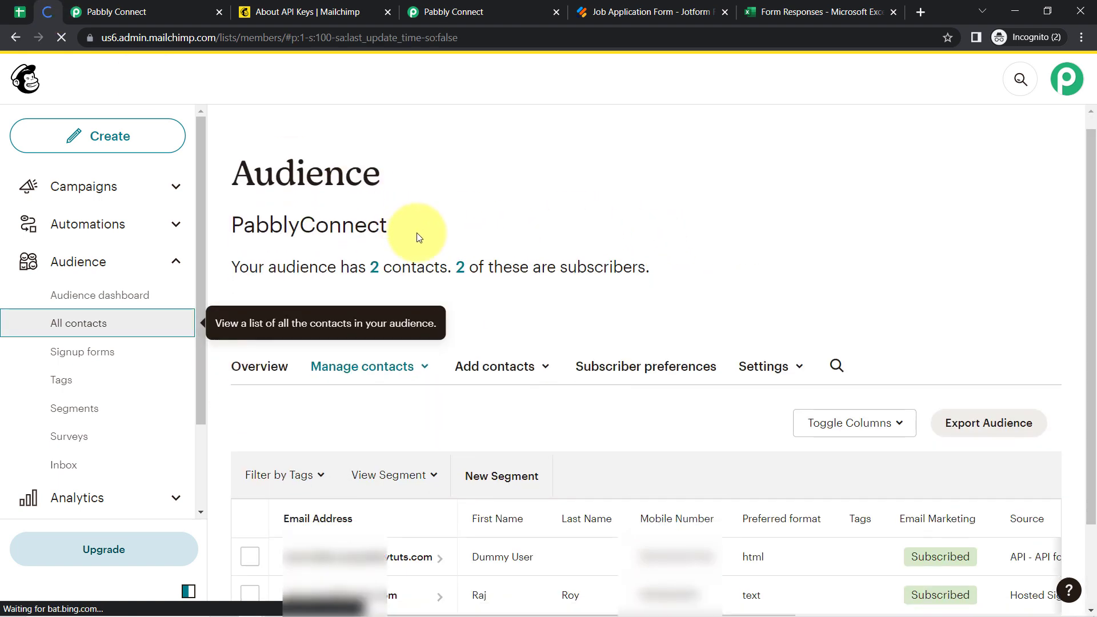
pyautogui.scroll(-1, 366, 469)
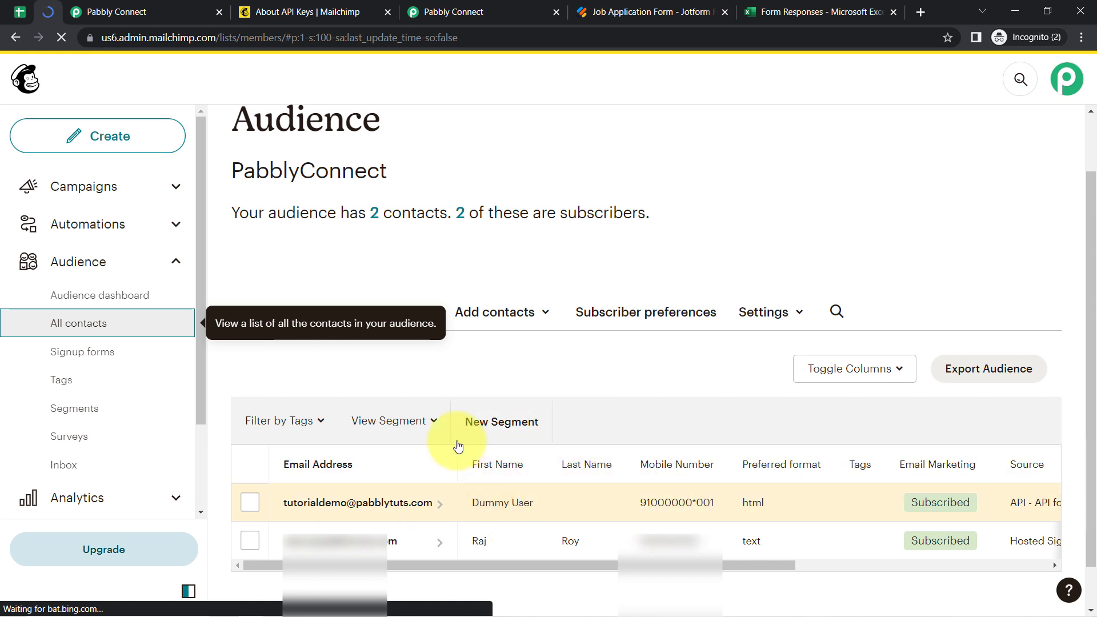
pyautogui.hotkey('ctrl', 'Tab')
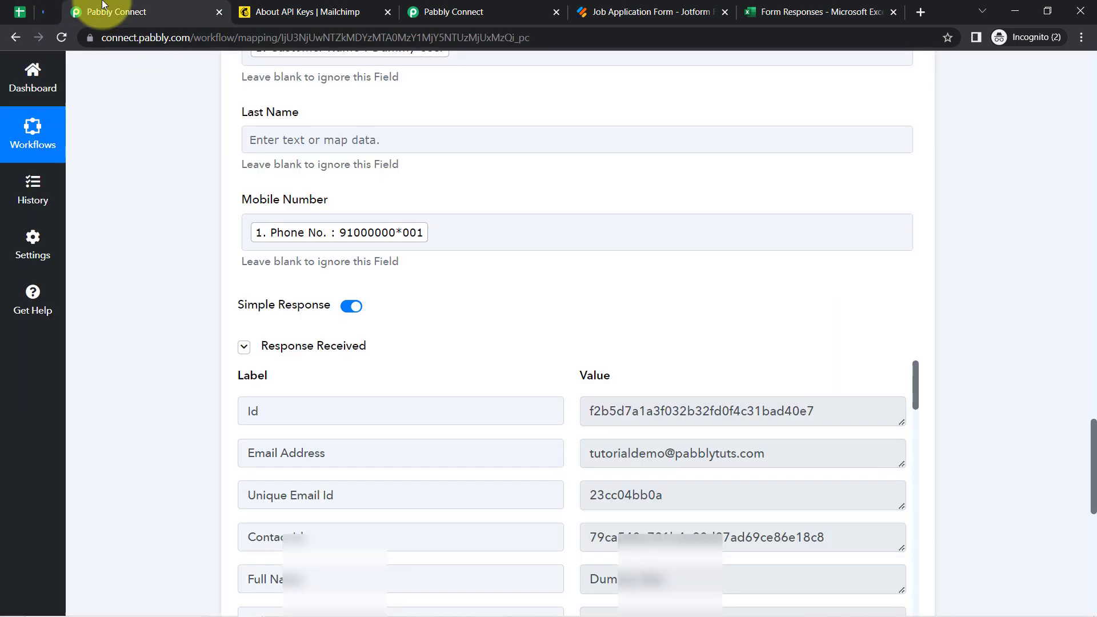
# Collapse the Google Sheets trigger card and highlight the workflow name at the top
pyautogui.scroll(20, 1068, 294)
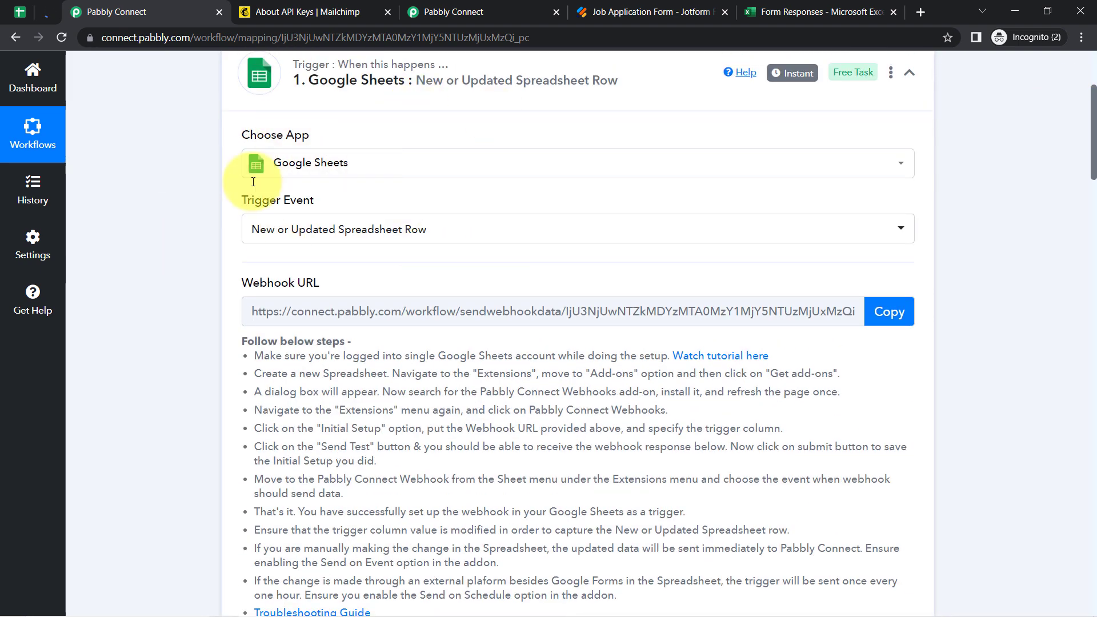
pyautogui.click(319, 79)
pyautogui.scroll(3, 350, 218)
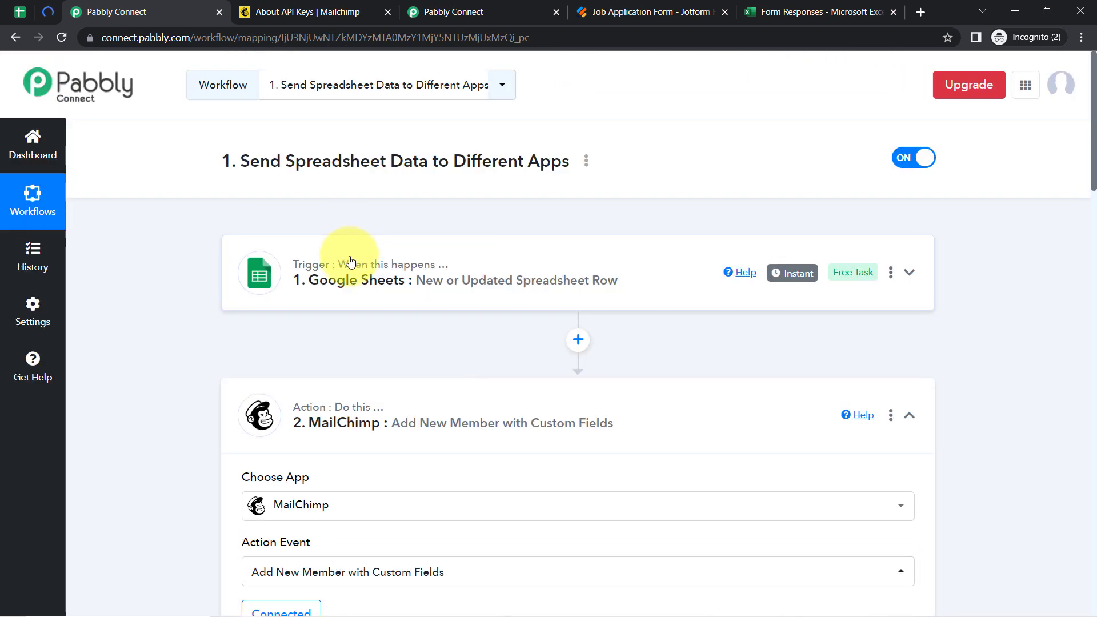
pyautogui.moveTo(222, 161); pyautogui.dragTo(543, 162)
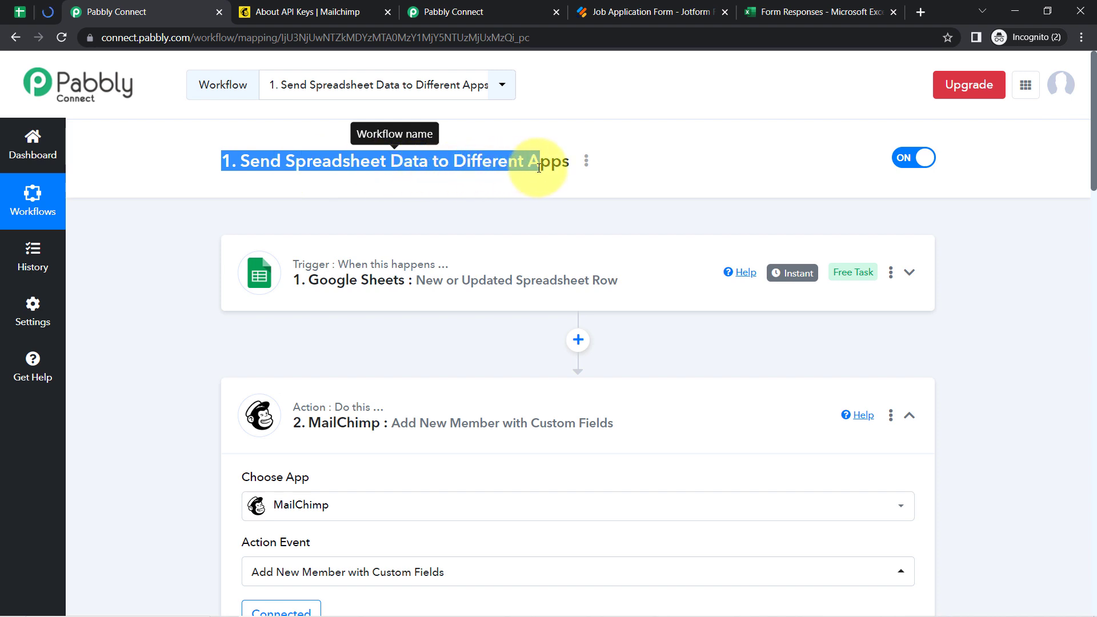
pyautogui.click(429, 188)
pyautogui.moveTo(296, 167); pyautogui.dragTo(528, 164)
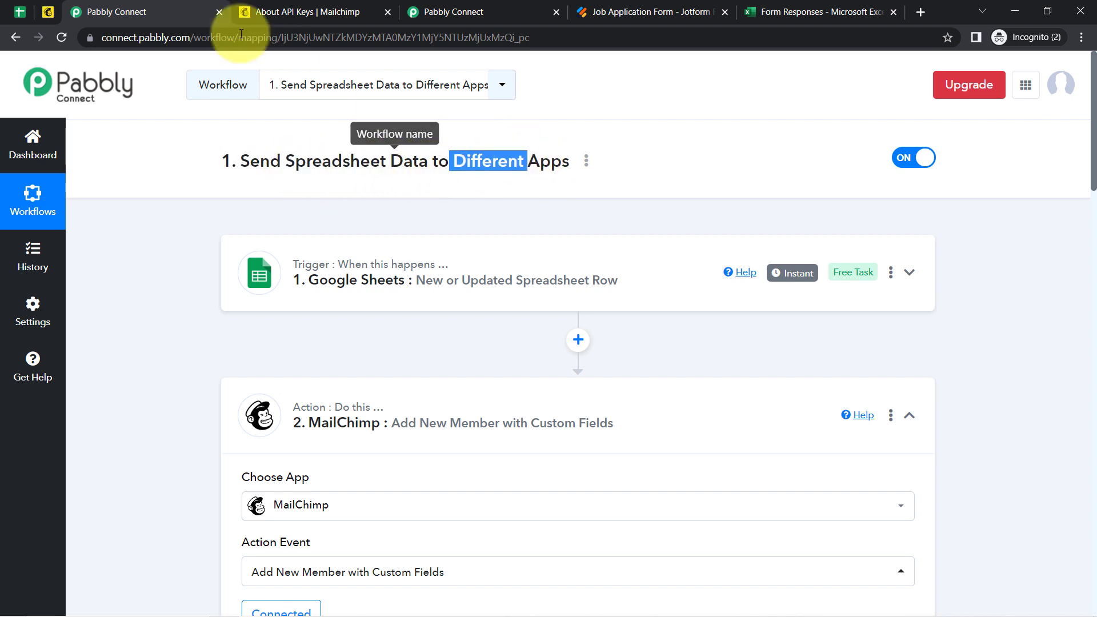
# Open the second workflow and expand its Jotform New Response trigger to see the captured test response
pyautogui.click(451, 12)
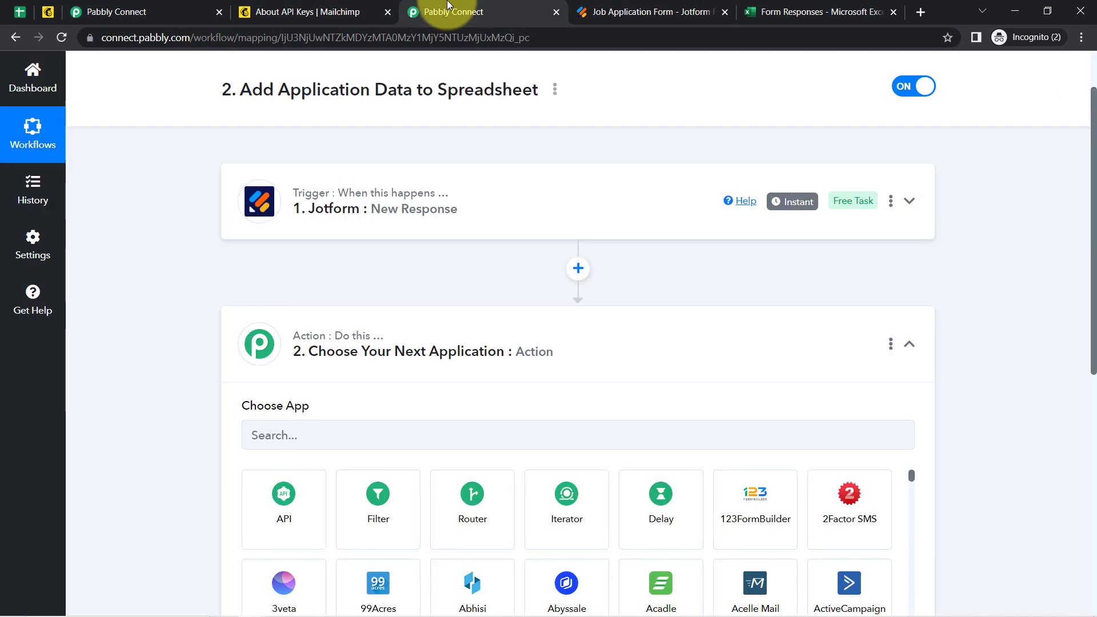
pyautogui.scroll(2, 277, 156)
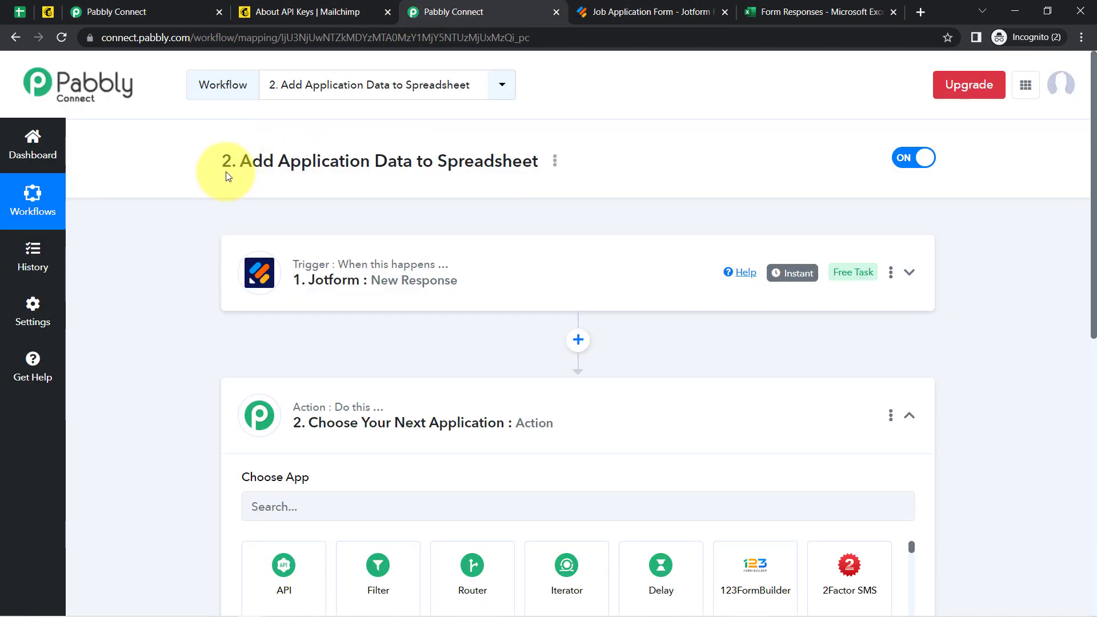
pyautogui.moveTo(263, 162); pyautogui.dragTo(412, 155)
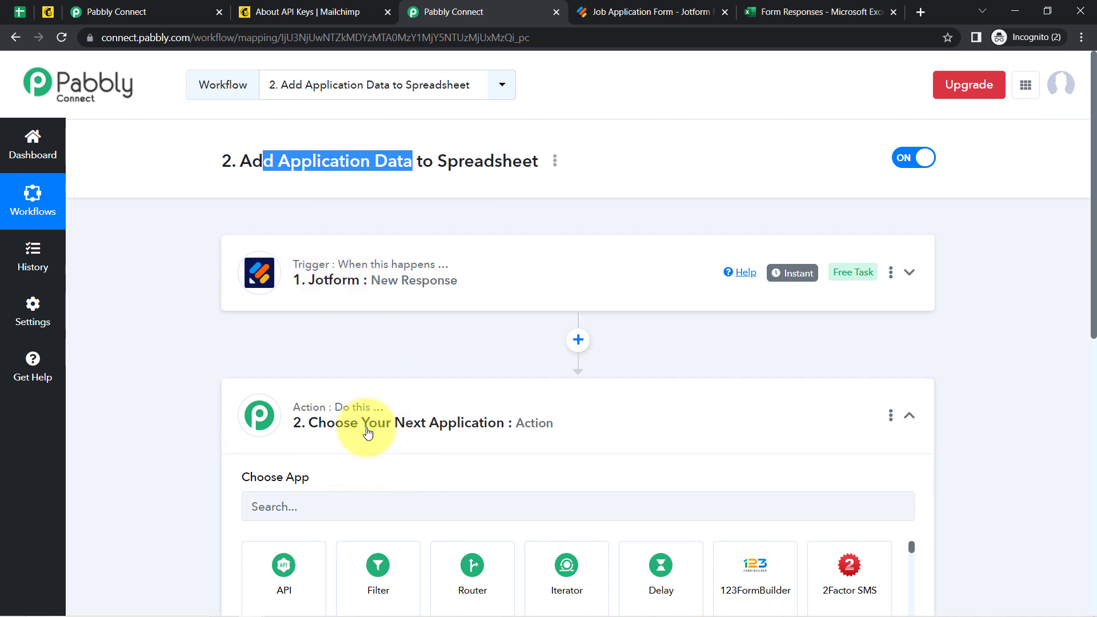
pyautogui.click(340, 285)
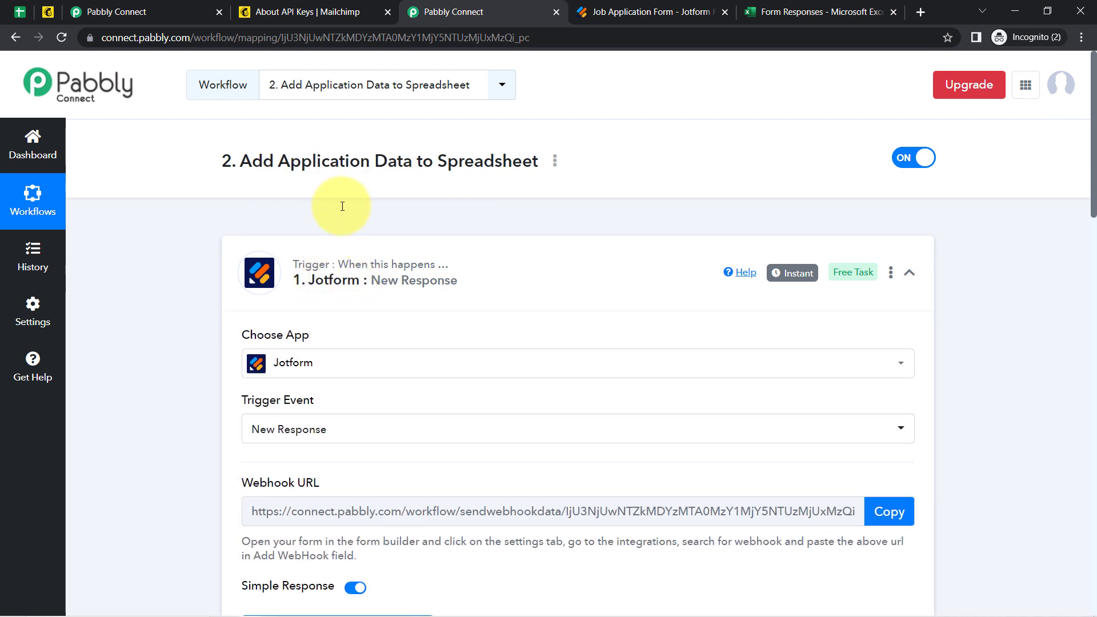
pyautogui.scroll(-3, 357, 341)
pyautogui.scroll(3, 359, 342)
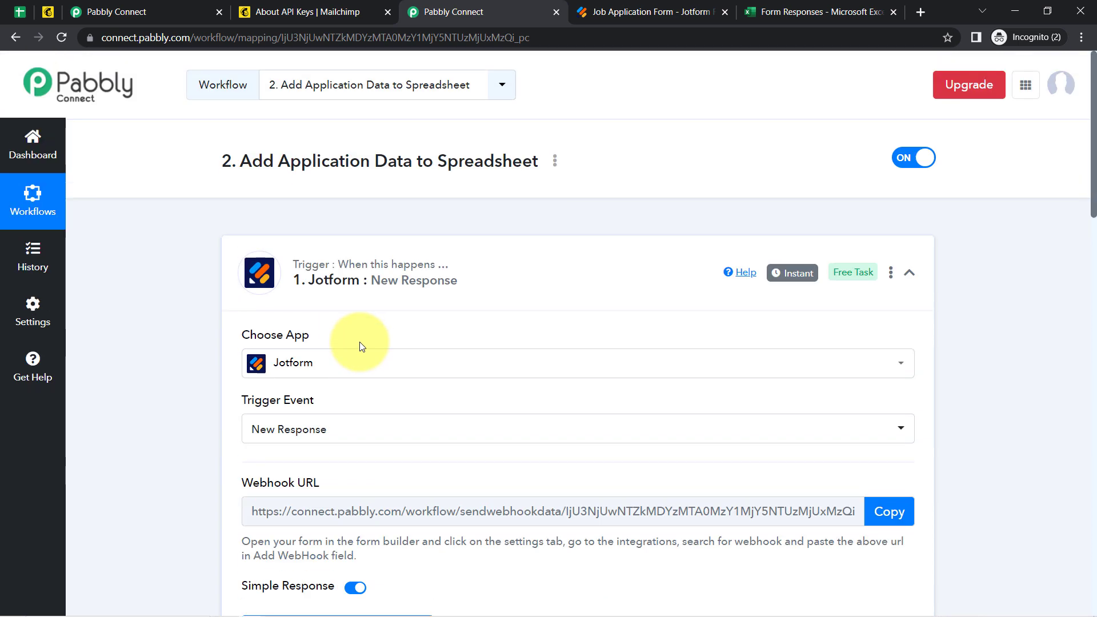
pyautogui.scroll(-3, 365, 400)
pyautogui.scroll(-6, 466, 387)
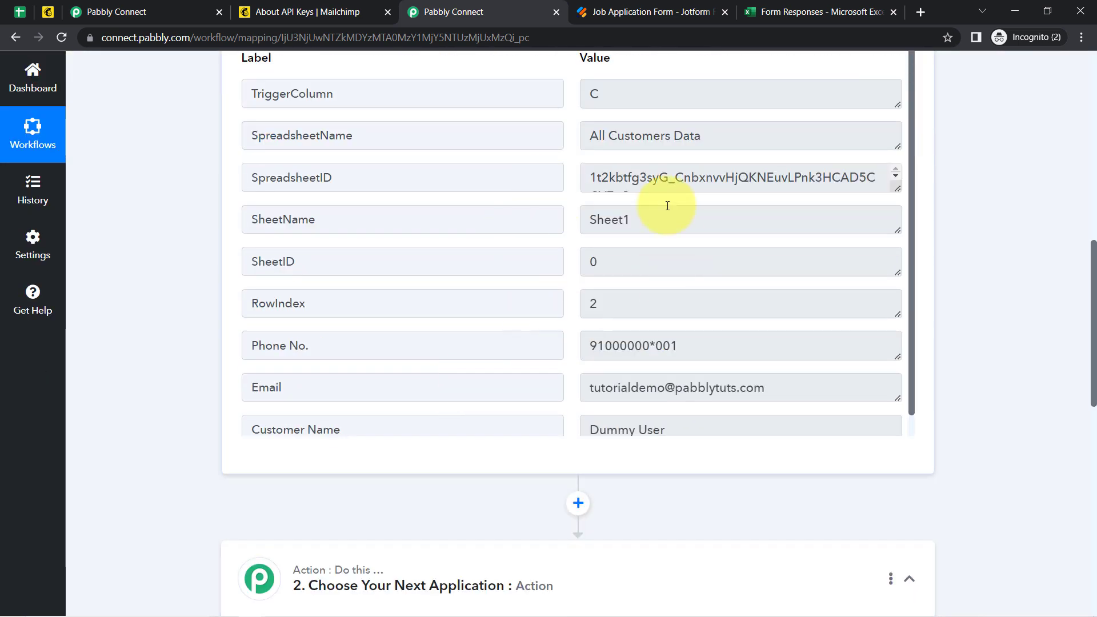
# Compare the response with the Job Application Form's Name field in Jotform, then return to Pabbly Connect
pyautogui.click(609, 11)
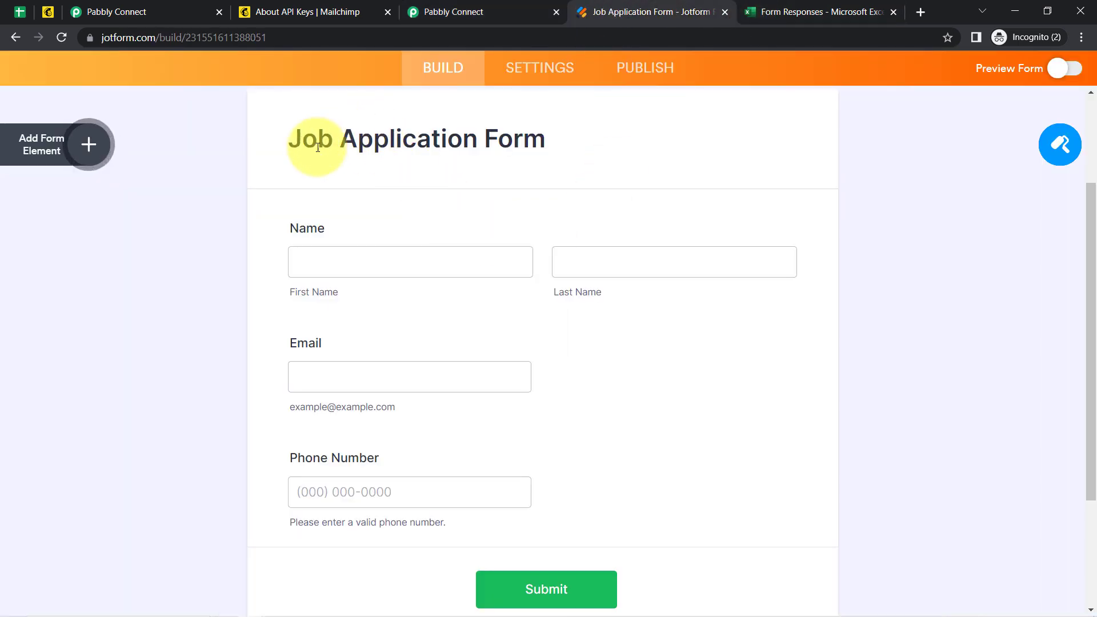
pyautogui.moveTo(308, 146); pyautogui.dragTo(520, 157)
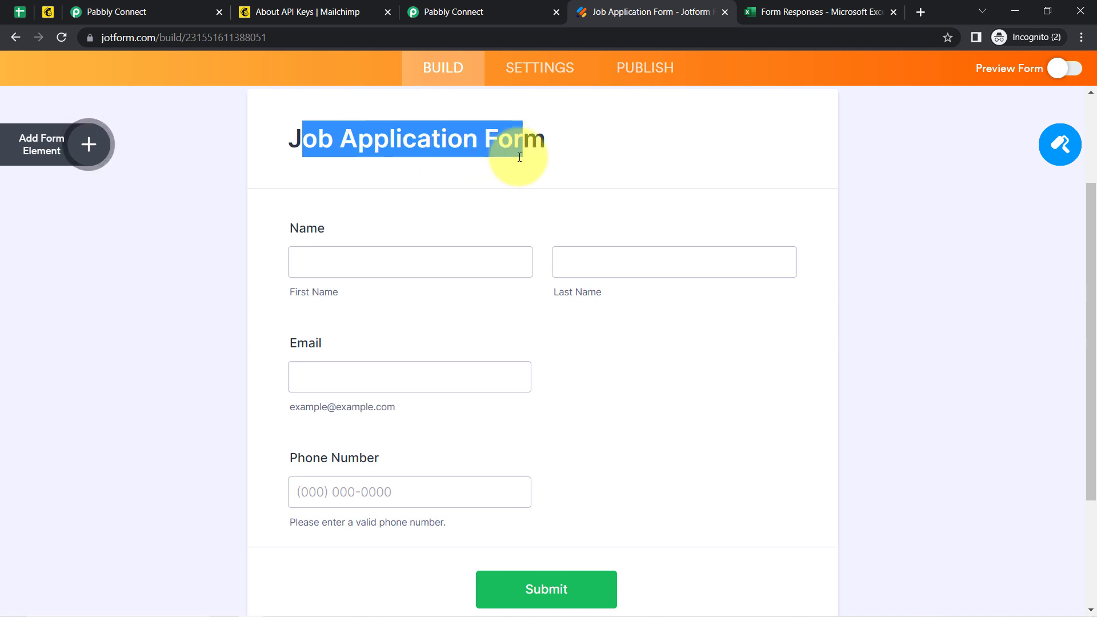
pyautogui.click(406, 227)
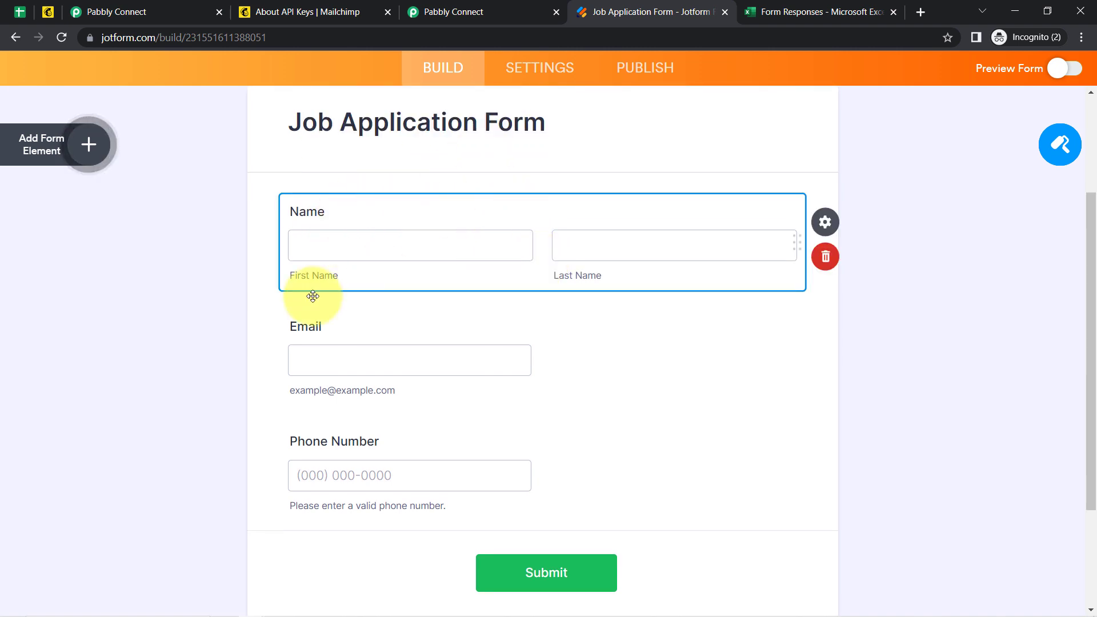
pyautogui.click(464, 11)
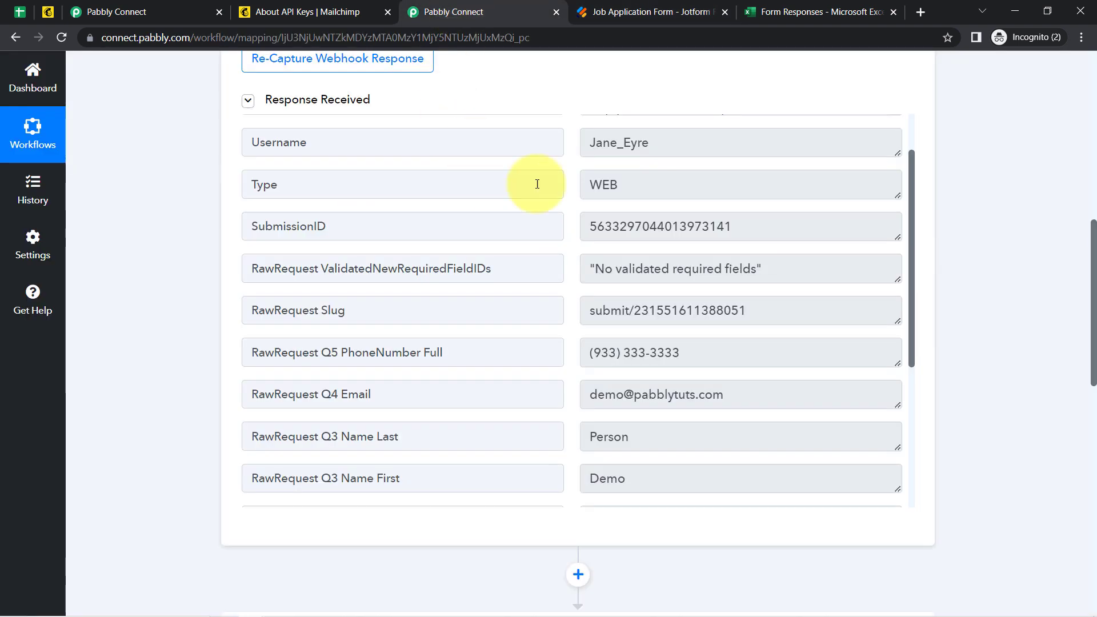
pyautogui.moveTo(914, 220); pyautogui.dragTo(905, 290)
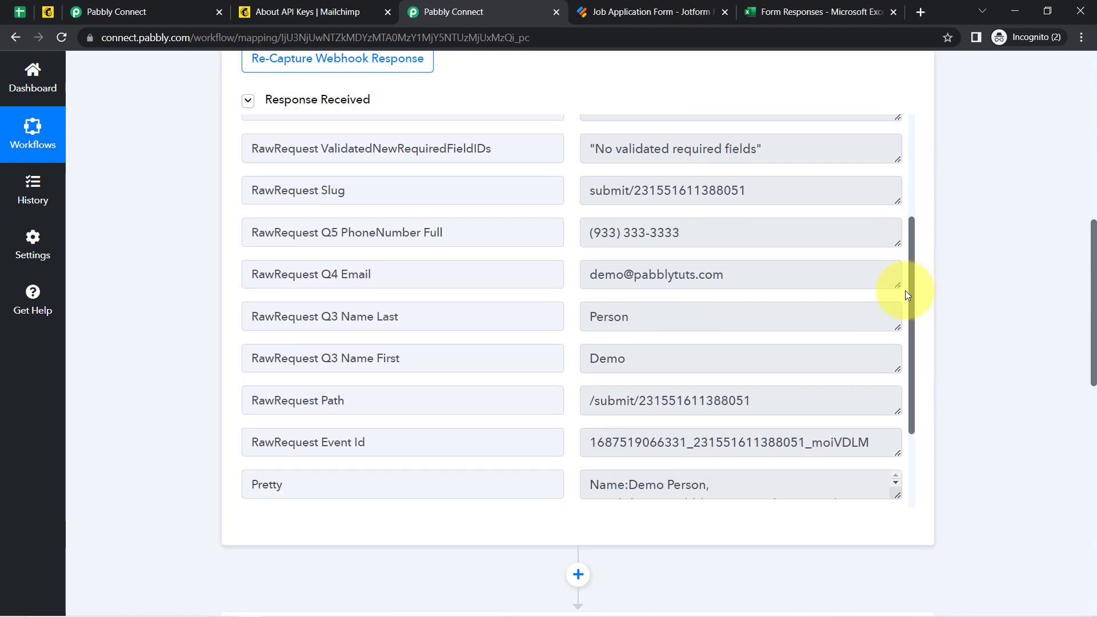
pyautogui.click(608, 273)
pyautogui.moveTo(634, 274); pyautogui.dragTo(588, 235)
pyautogui.click(620, 234)
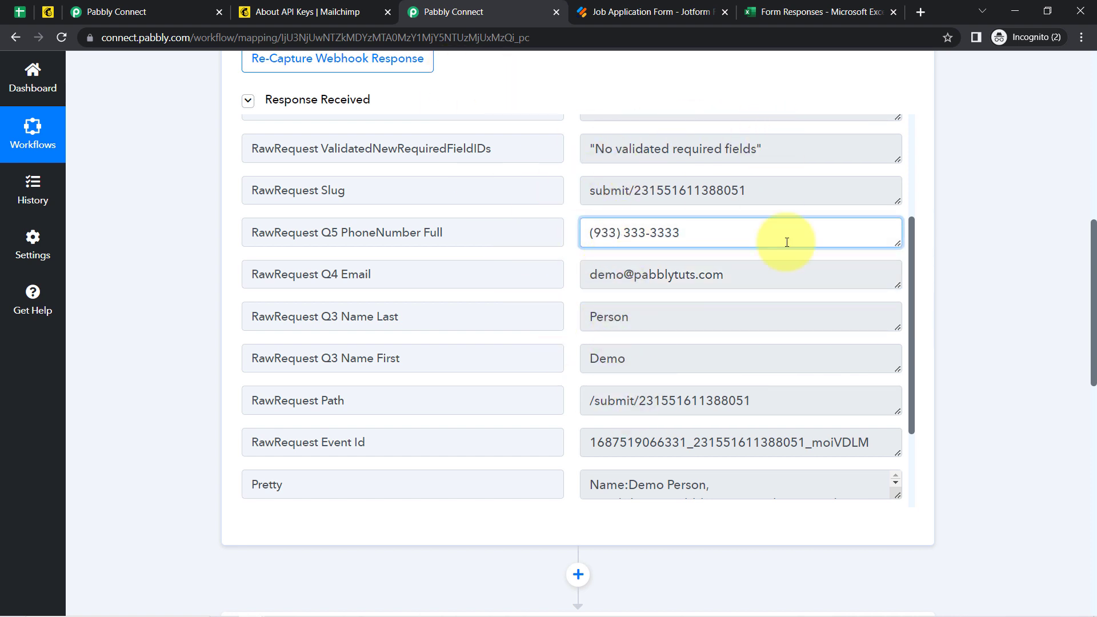
pyautogui.click(667, 5)
pyautogui.click(451, 11)
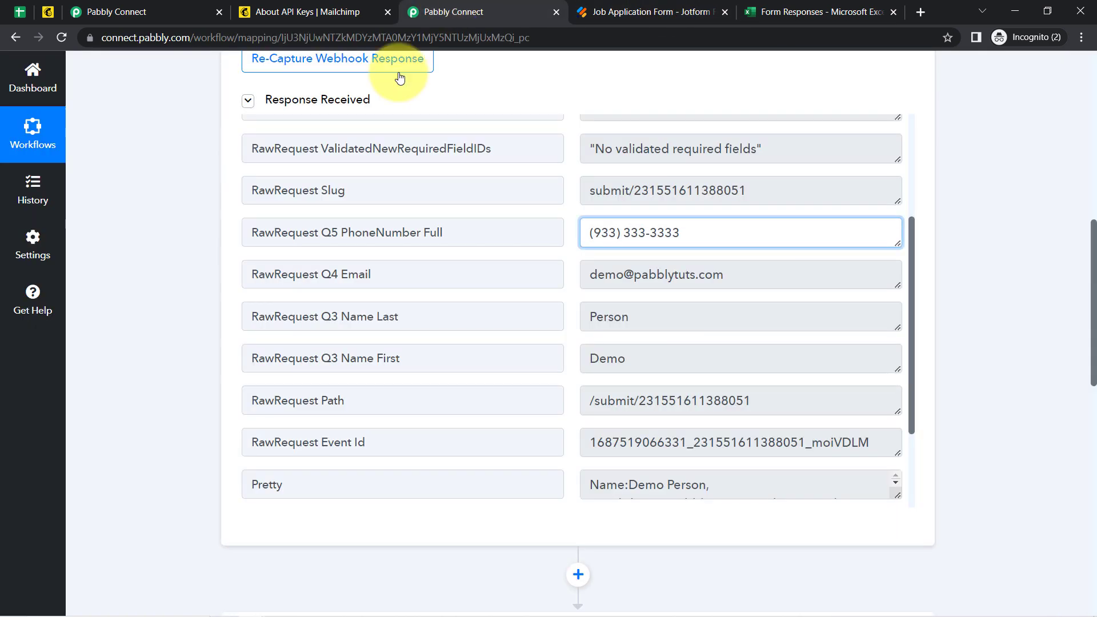
pyautogui.scroll(8, 184, 182)
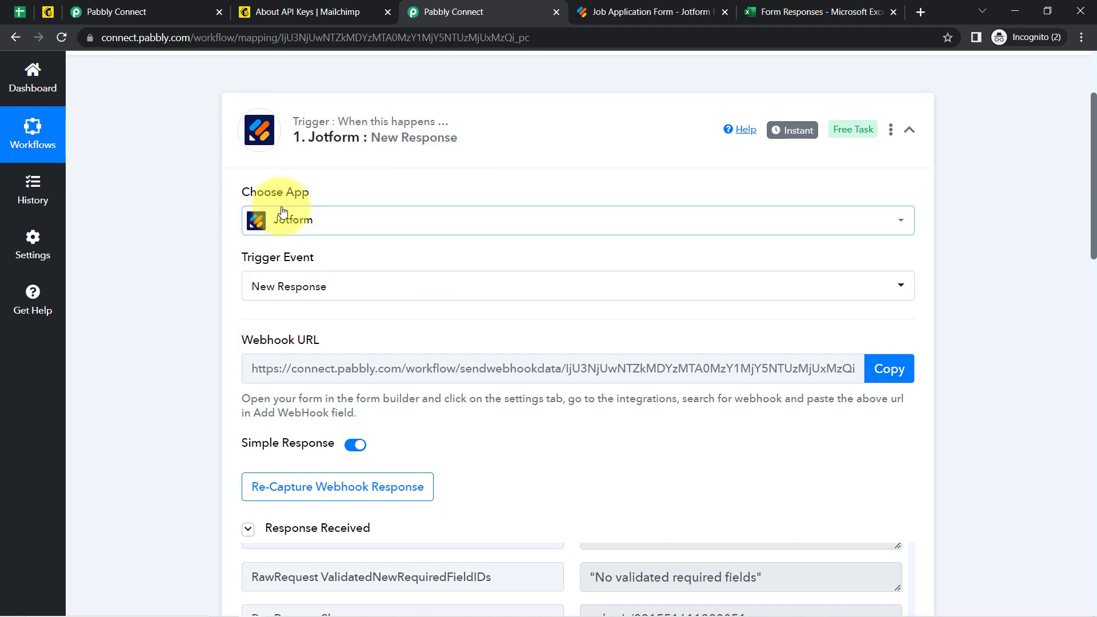
pyautogui.moveTo(1093, 157); pyautogui.dragTo(1079, 412)
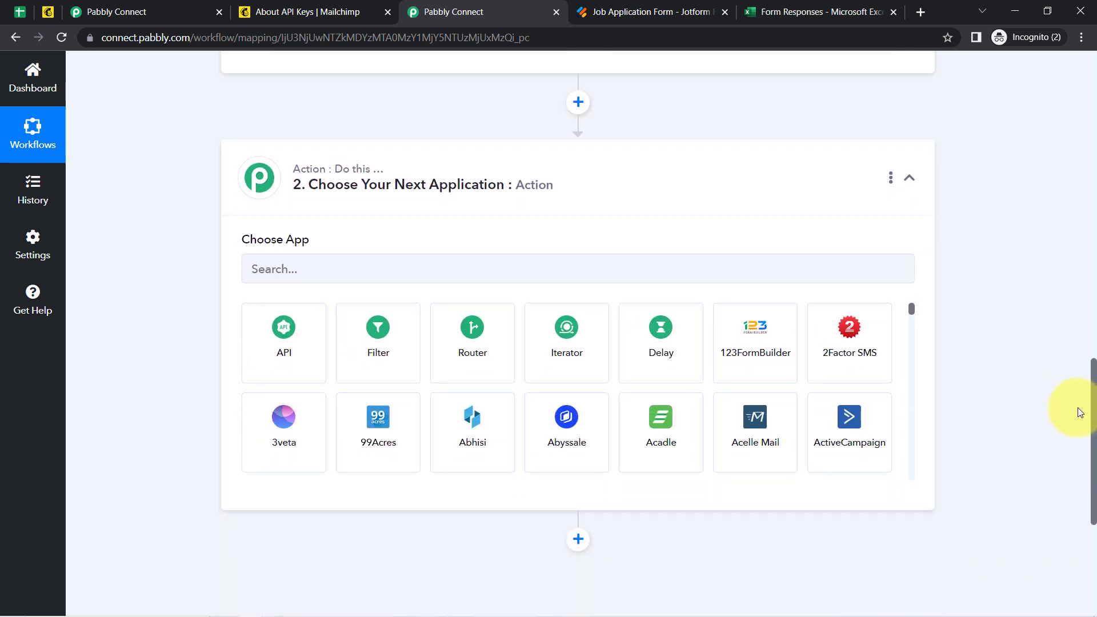
# Search 'airt' to set the action app to Airtable with the Create Record event, and start connecting an account
pyautogui.click(366, 272)
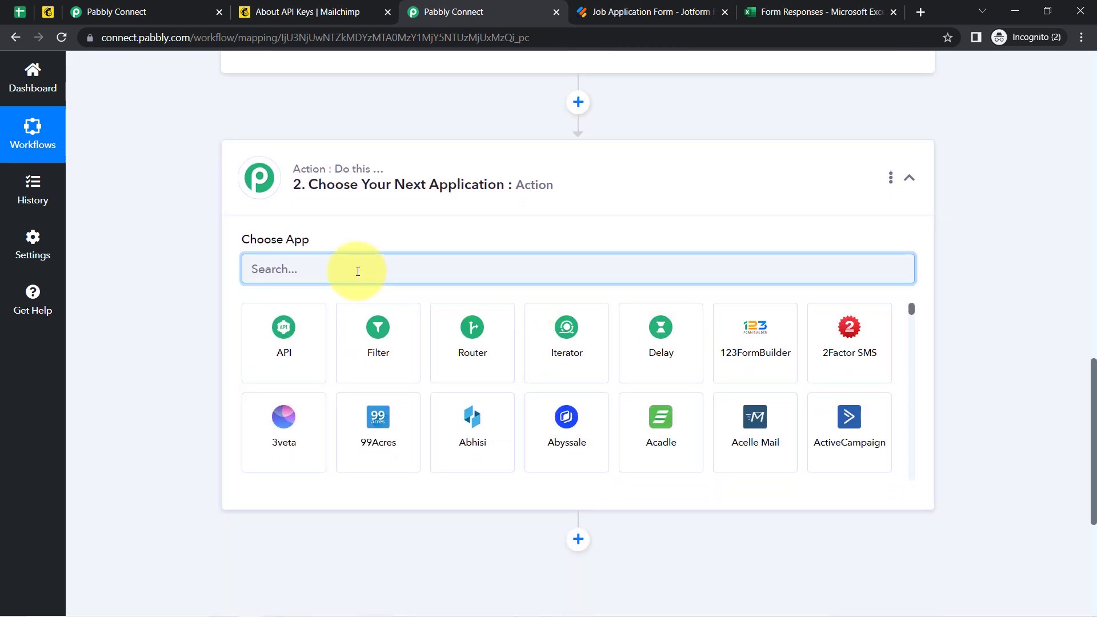
pyautogui.write('airt')
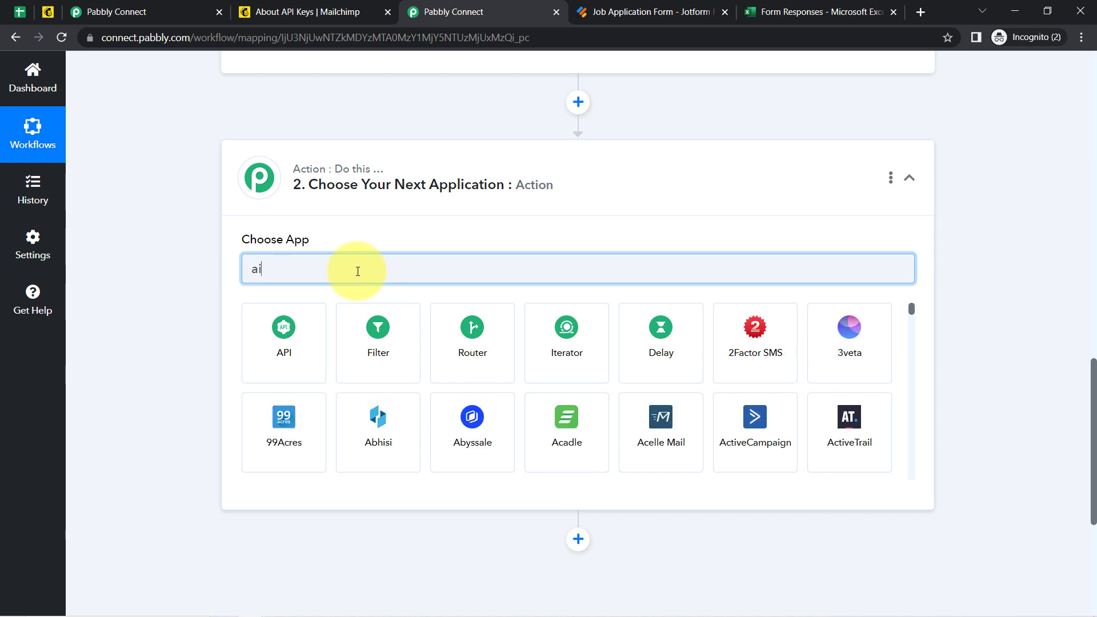
pyautogui.click(281, 344)
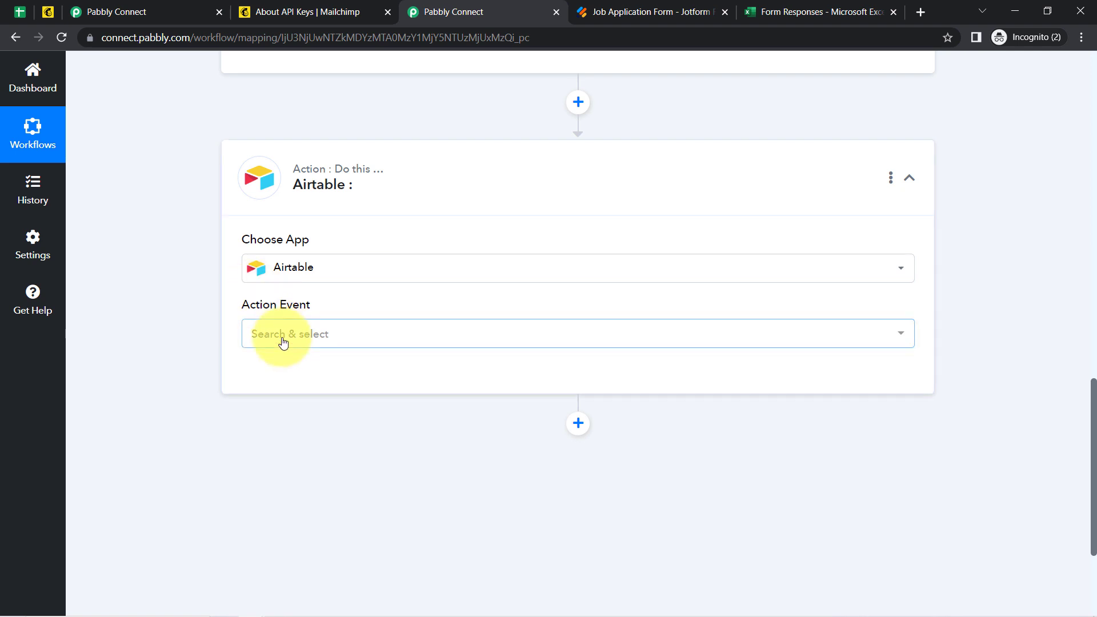
pyautogui.click(283, 343)
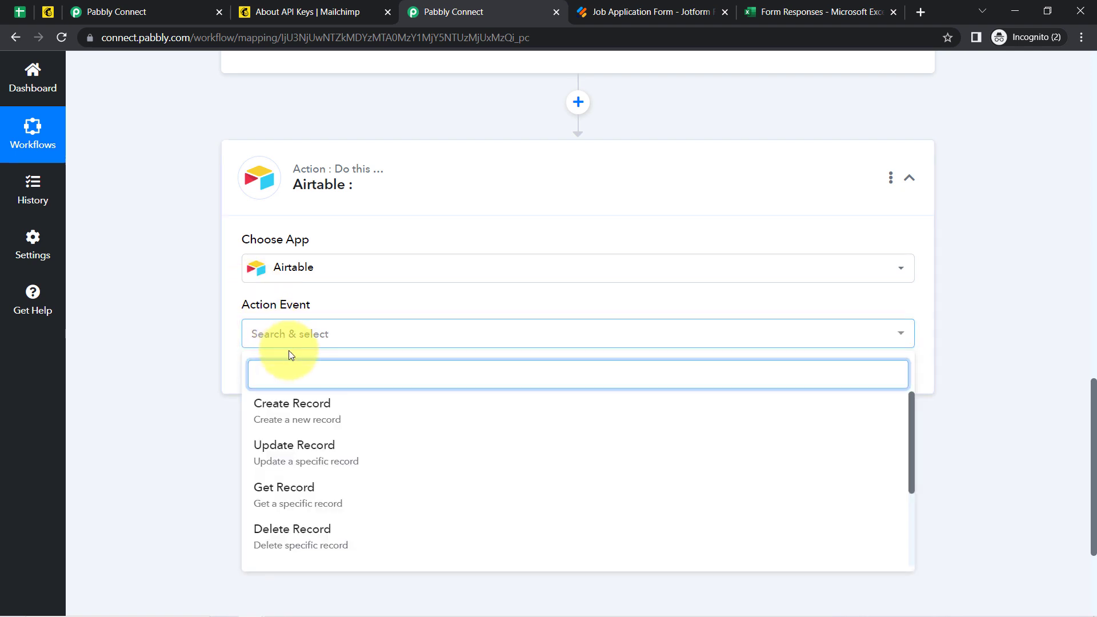
pyautogui.click(302, 418)
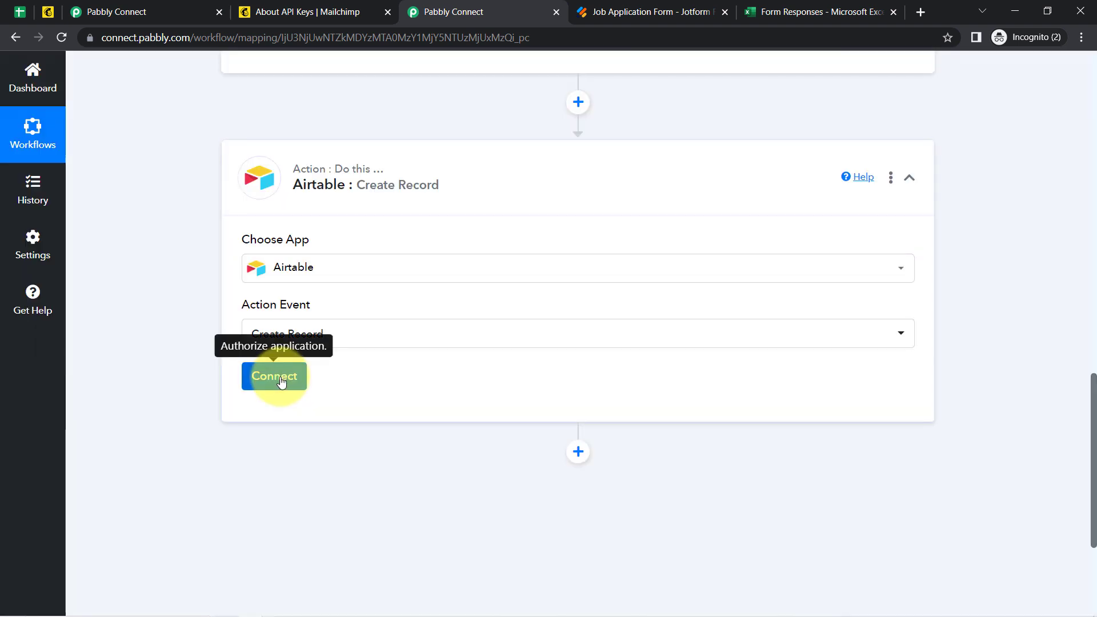
pyautogui.click(280, 380)
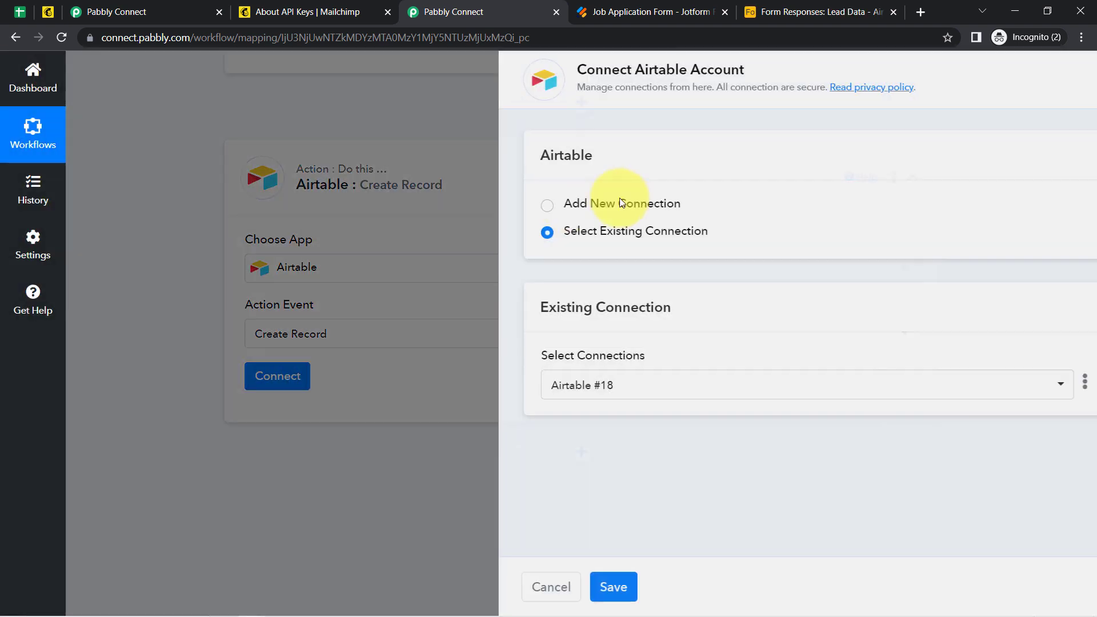
# Choose Add New Connection and open the Airtable Developer Hub link in a new tab to view personal access tokens
pyautogui.click(619, 203)
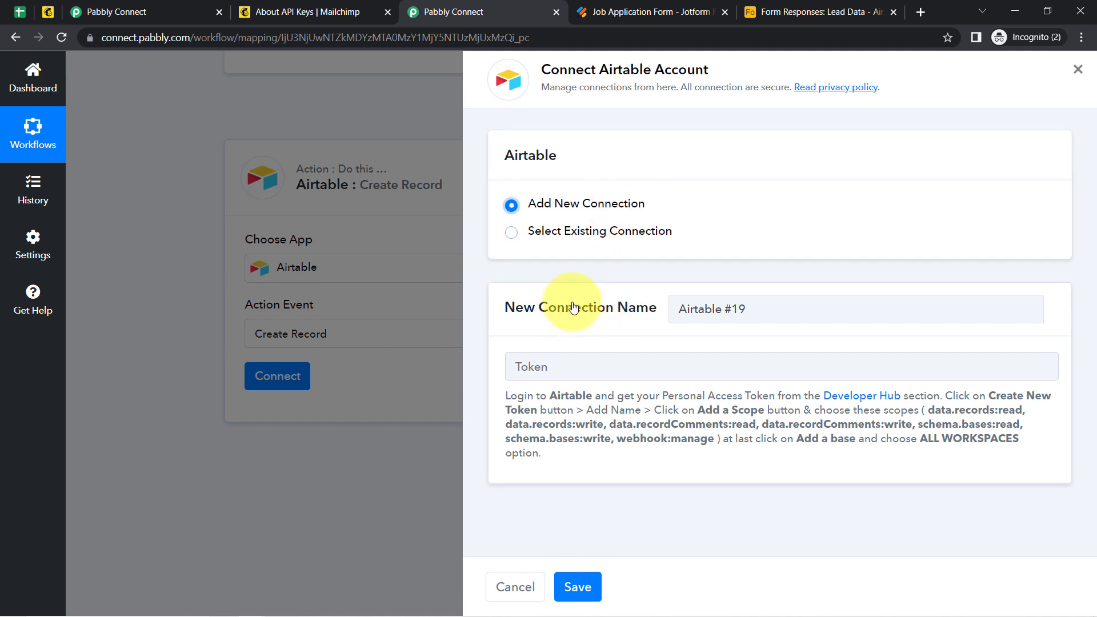
pyautogui.rightClick(843, 399)
pyautogui.click(850, 402)
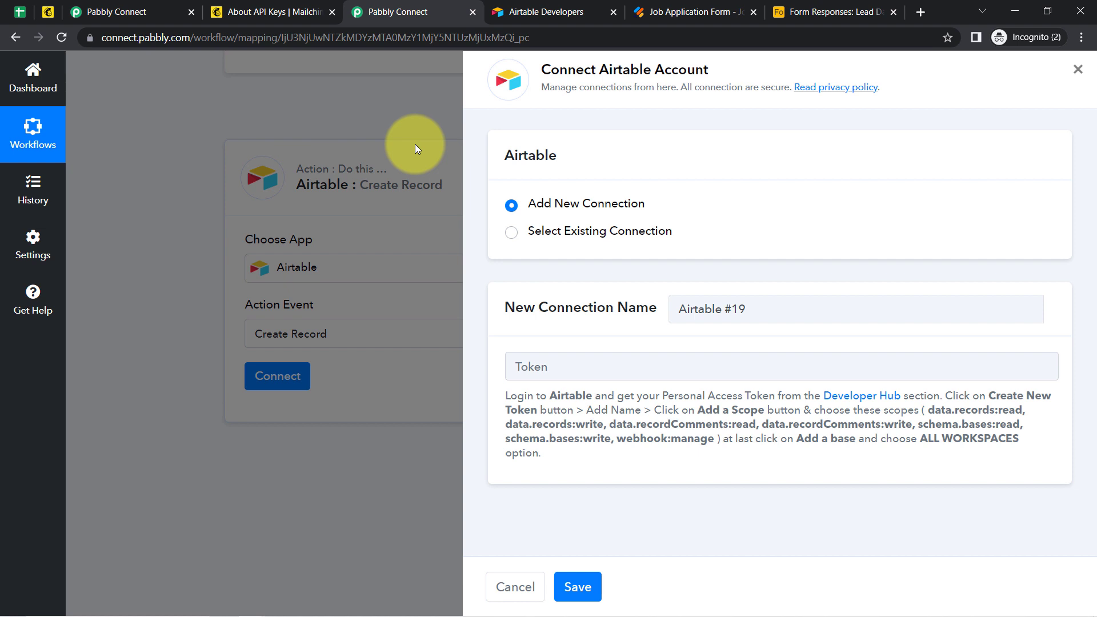
pyautogui.click(510, 7)
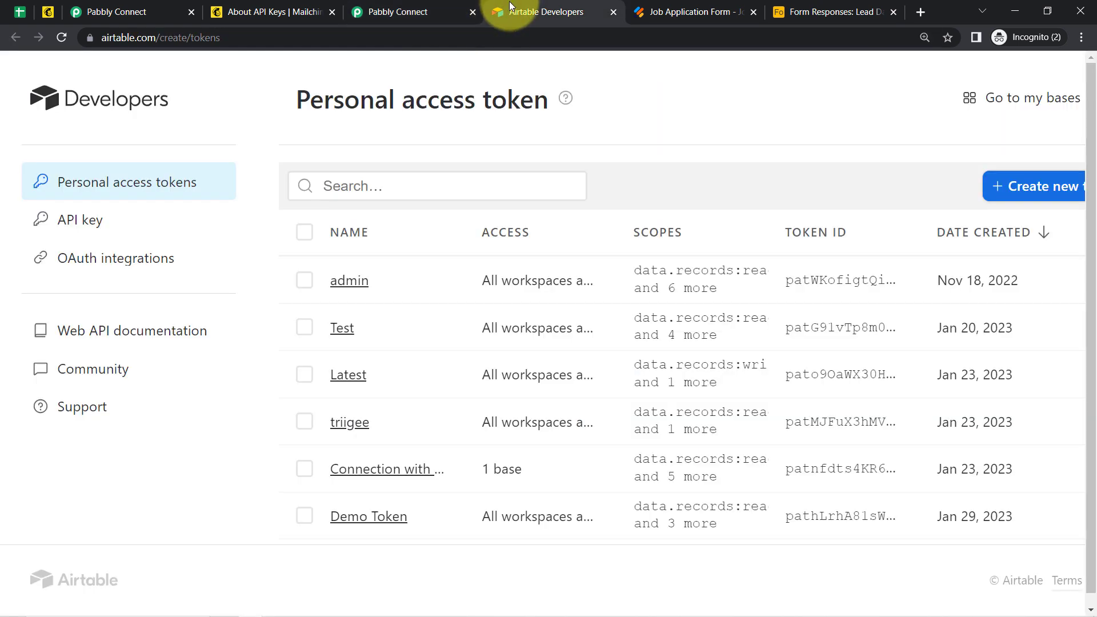
# Start a new personal access token with the data.records:read, data.recordComments:read and data.records:write scopes
pyautogui.click(1043, 188)
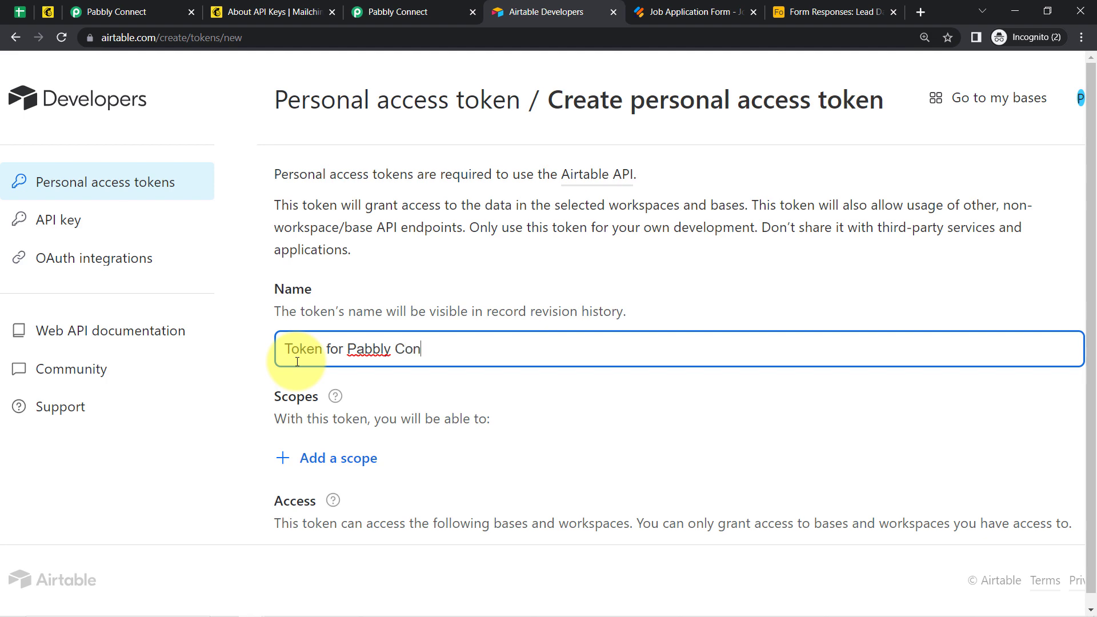
pyautogui.scroll(-2, 297, 361)
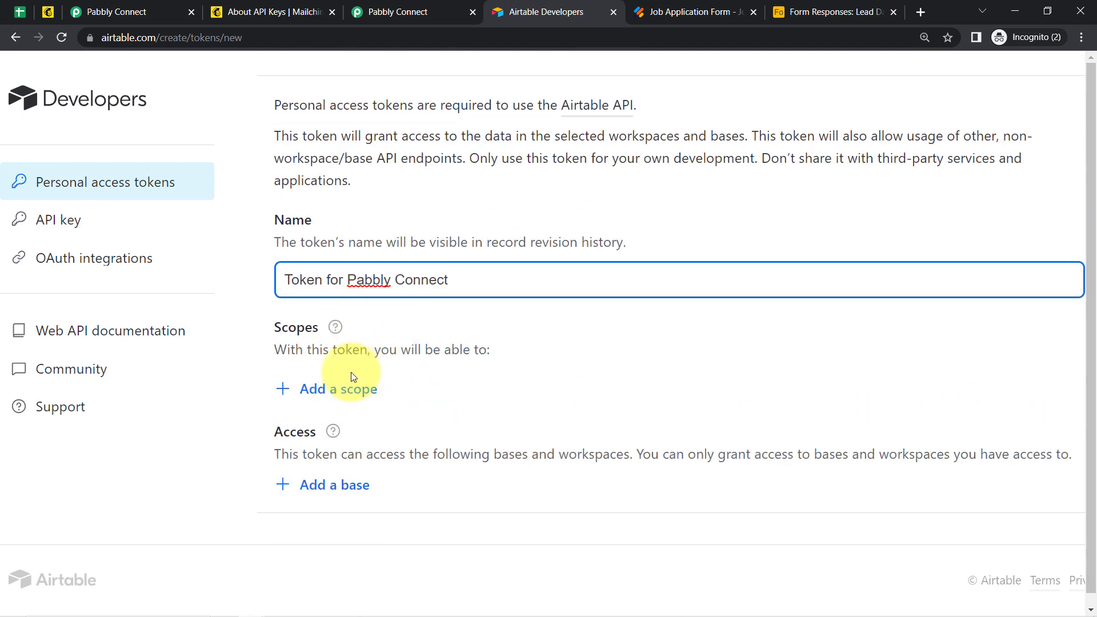
pyautogui.click(346, 391)
pyautogui.scroll(-1, 392, 307)
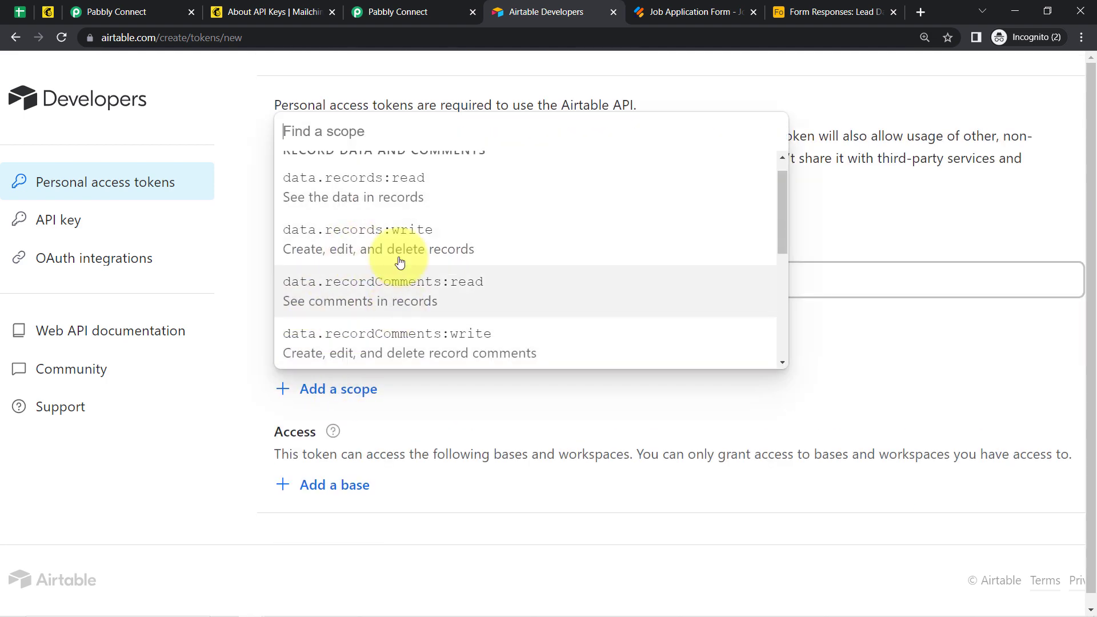
pyautogui.scroll(1, 366, 228)
pyautogui.click(333, 205)
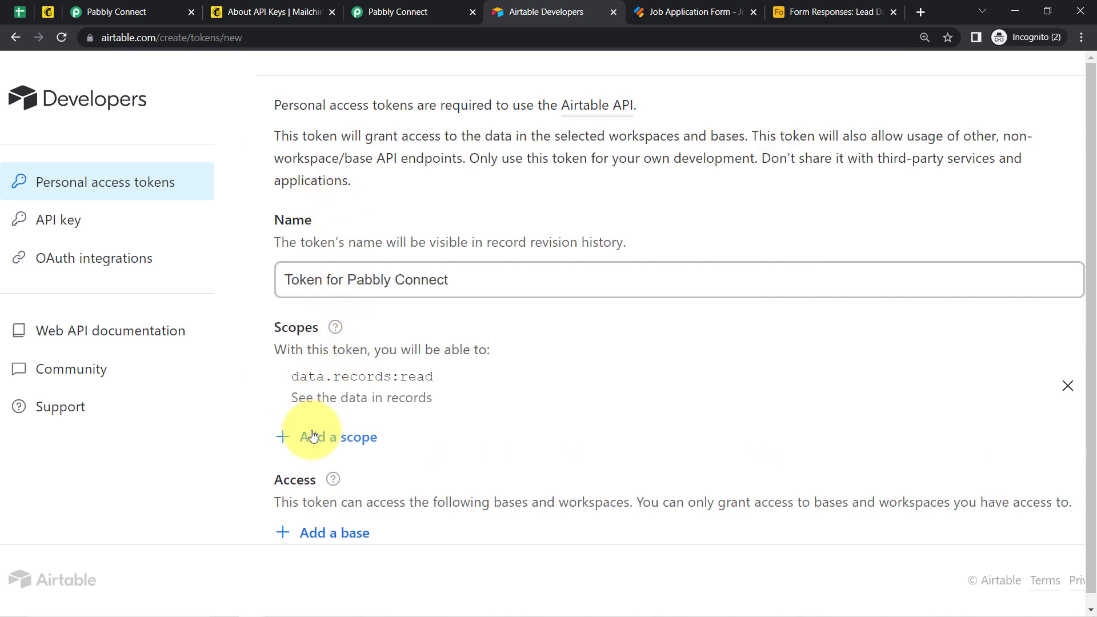
pyautogui.click(313, 437)
pyautogui.click(316, 325)
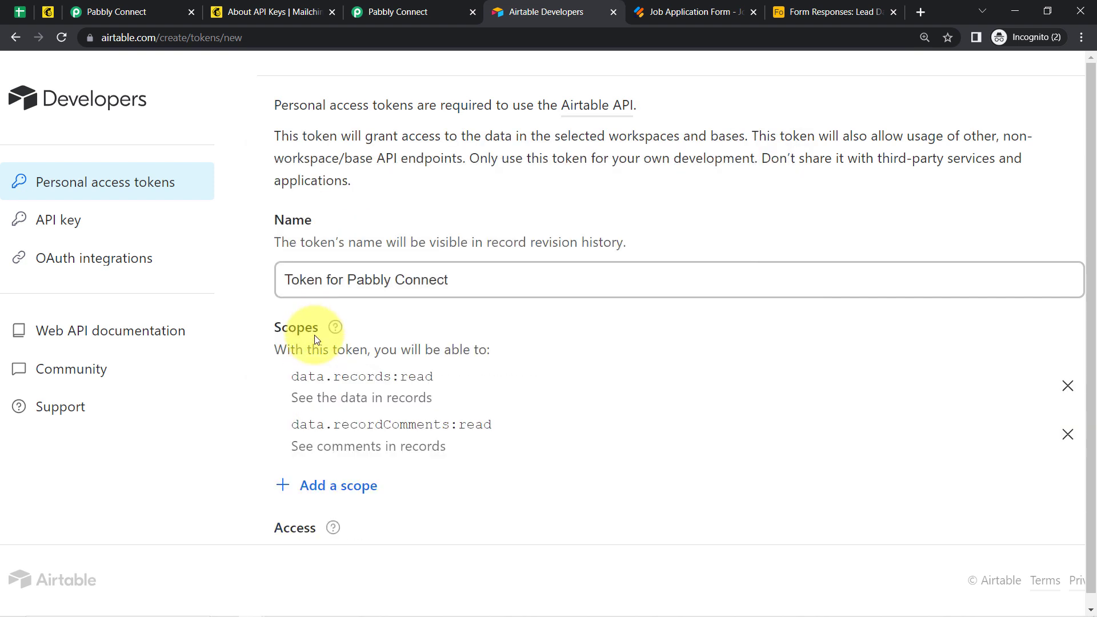
pyautogui.click(308, 497)
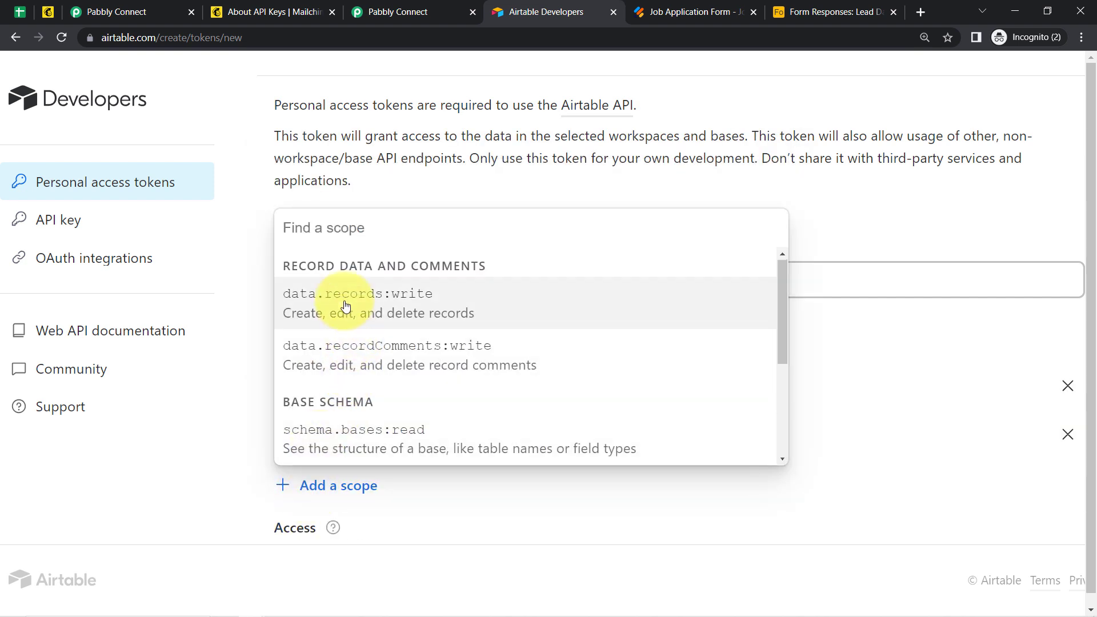
pyautogui.click(348, 303)
# Check the required scope list shown in Pabbly Connect against the token's scopes
pyautogui.click(460, 5)
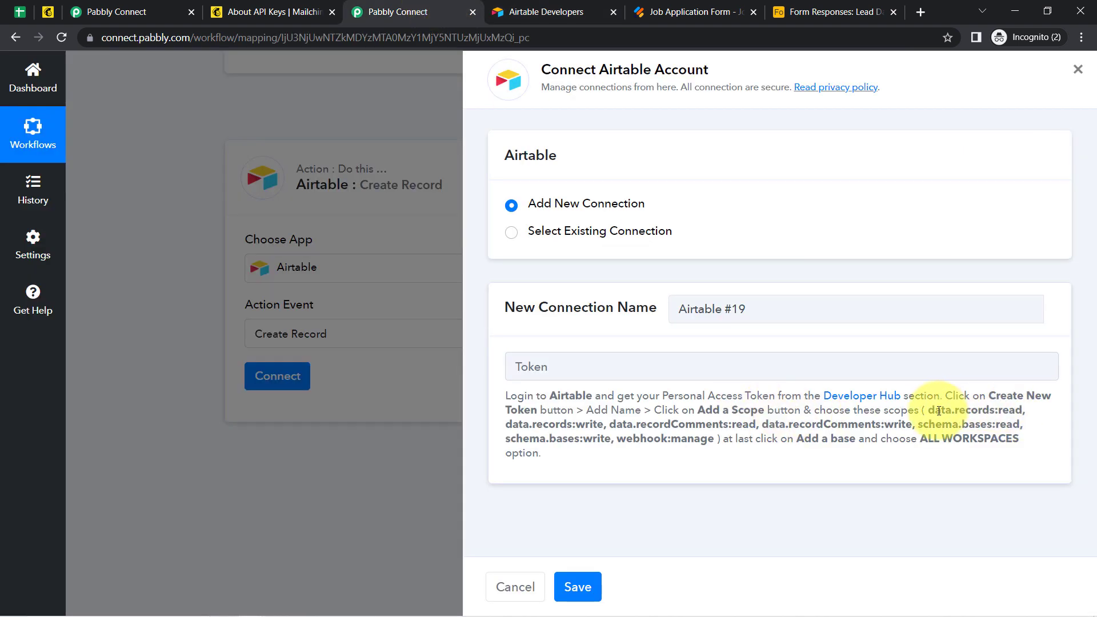
pyautogui.moveTo(928, 411); pyautogui.dragTo(710, 436)
pyautogui.click(582, 7)
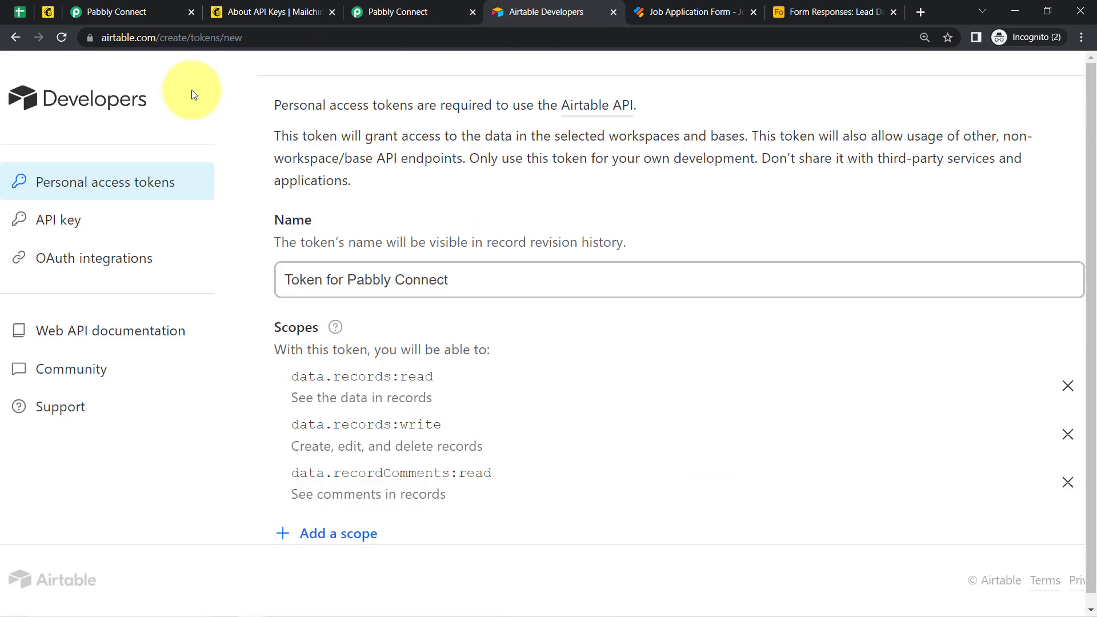
pyautogui.scroll(-5, 321, 456)
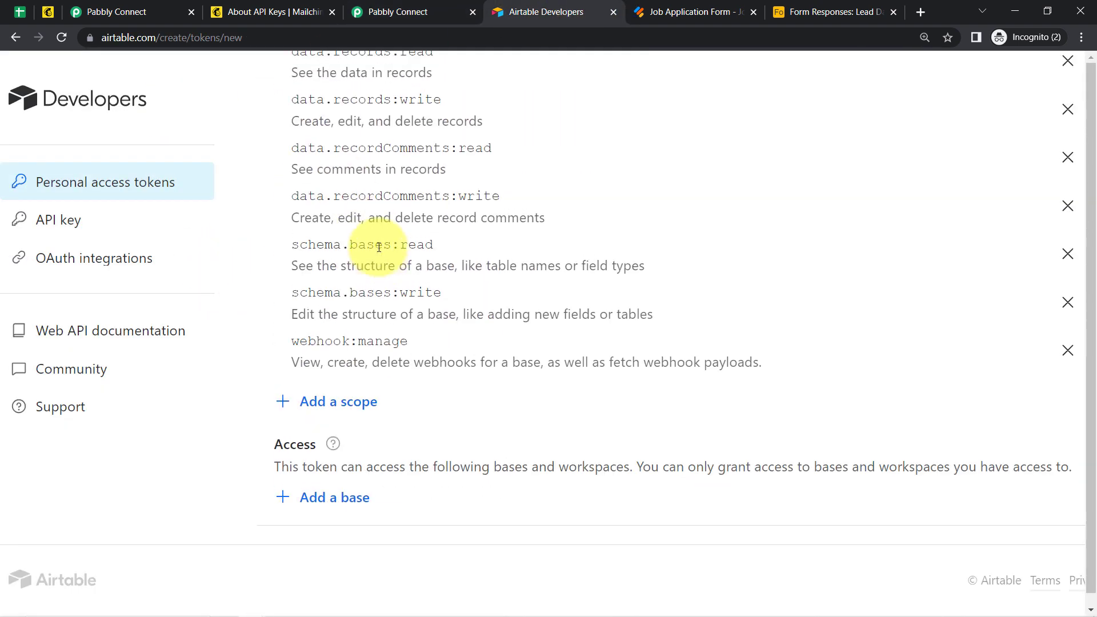
pyautogui.scroll(-2, 310, 298)
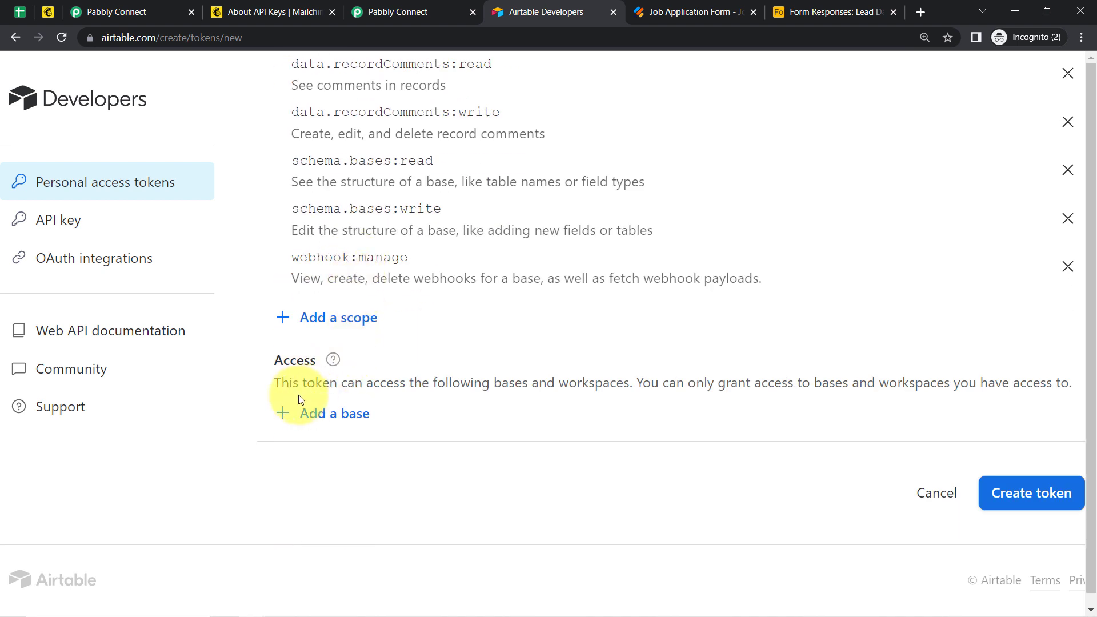
# Give the token access to all current and future bases in all workspaces, create it and copy it
pyautogui.click(316, 413)
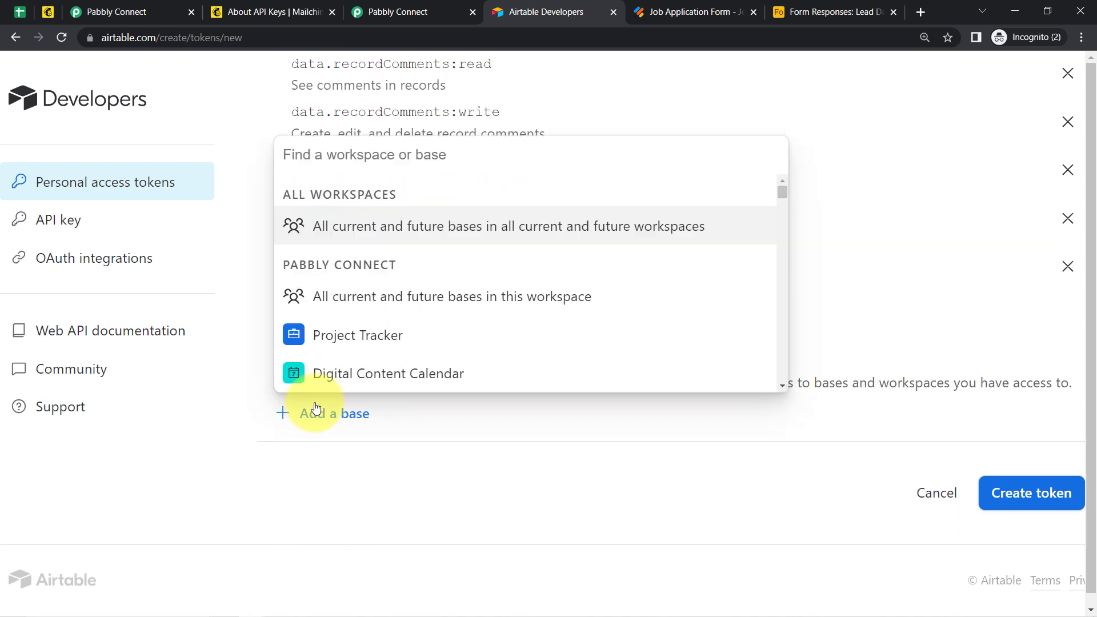
pyautogui.click(352, 235)
pyautogui.scroll(2, 975, 514)
pyautogui.scroll(-2, 993, 527)
pyautogui.scroll(-2, 992, 526)
pyautogui.scroll(2, 1000, 523)
pyautogui.scroll(-2, 1011, 521)
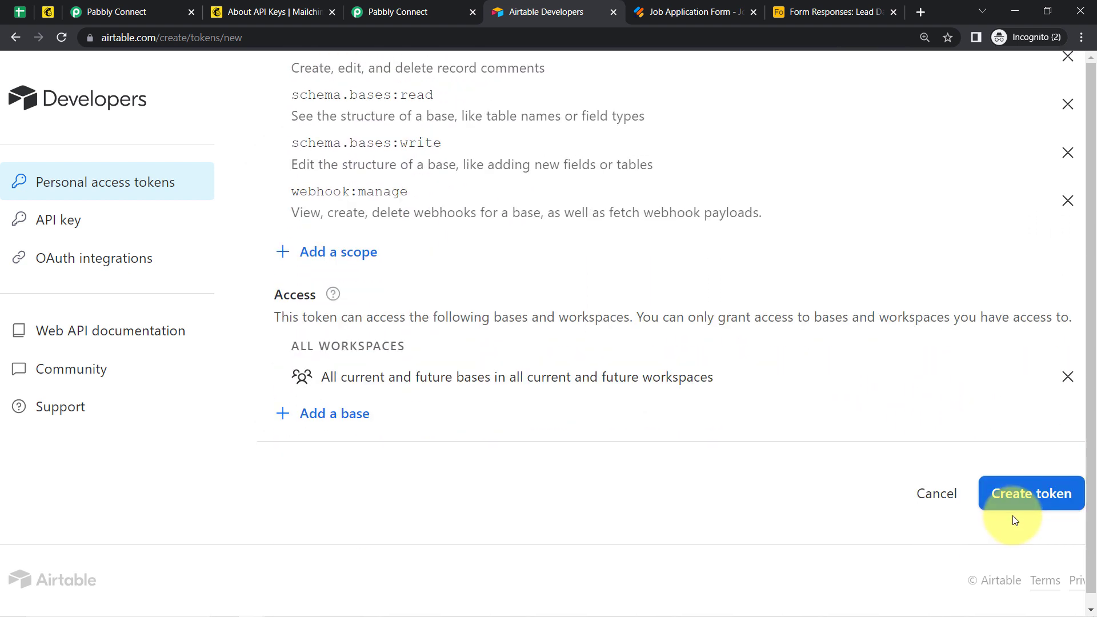
pyautogui.click(1015, 507)
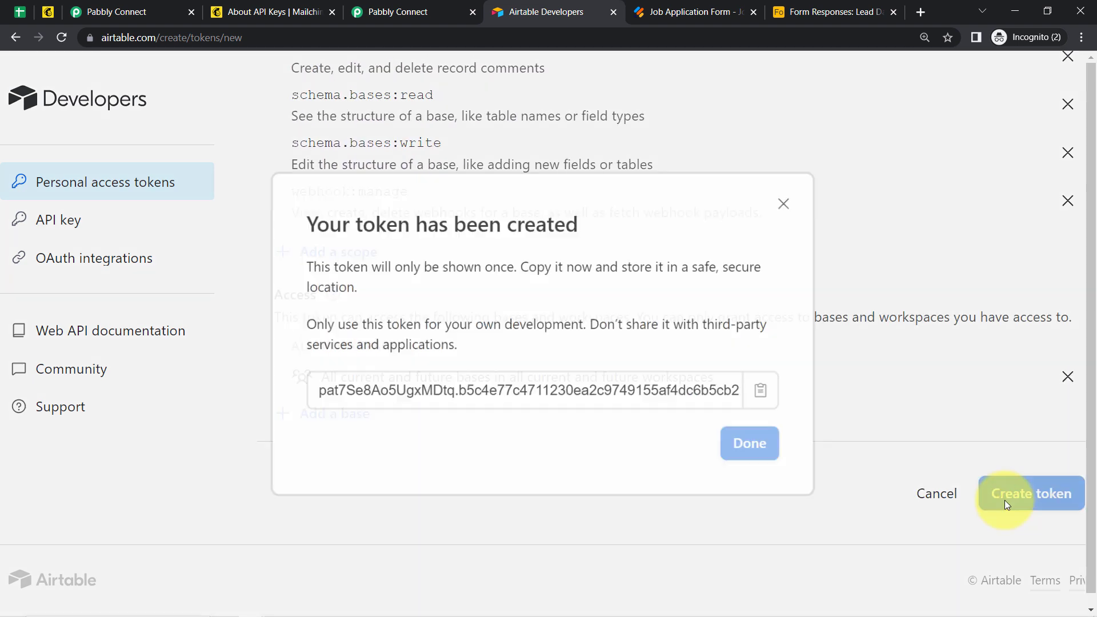
pyautogui.click(763, 395)
pyautogui.click(753, 445)
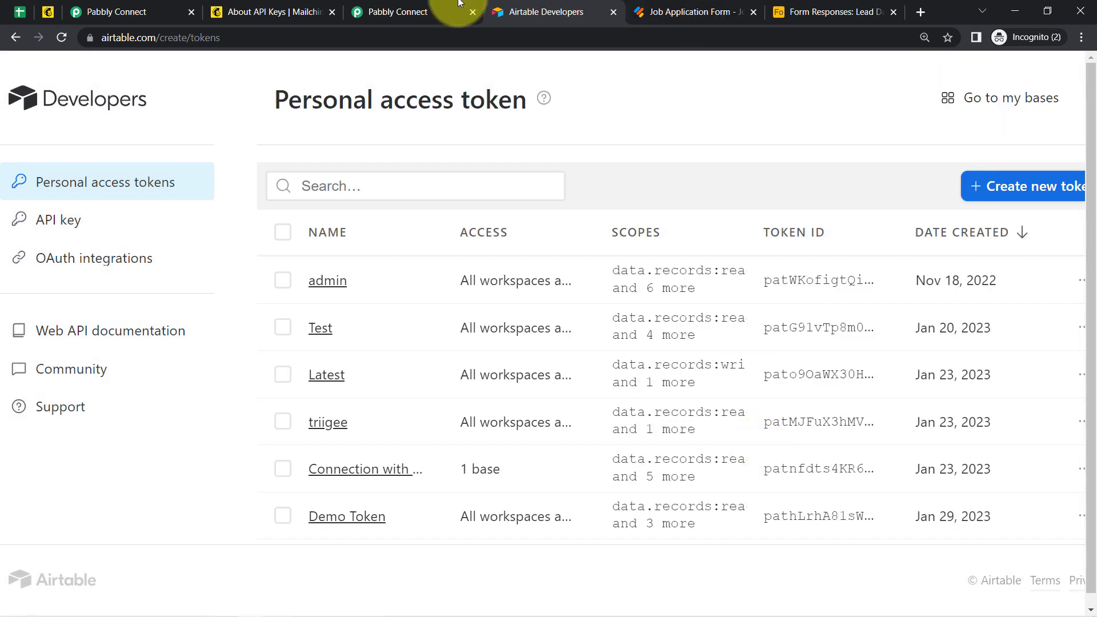
# Paste the copied Airtable token into the Token field and save the new connection
pyautogui.click(438, 5)
pyautogui.click(556, 360)
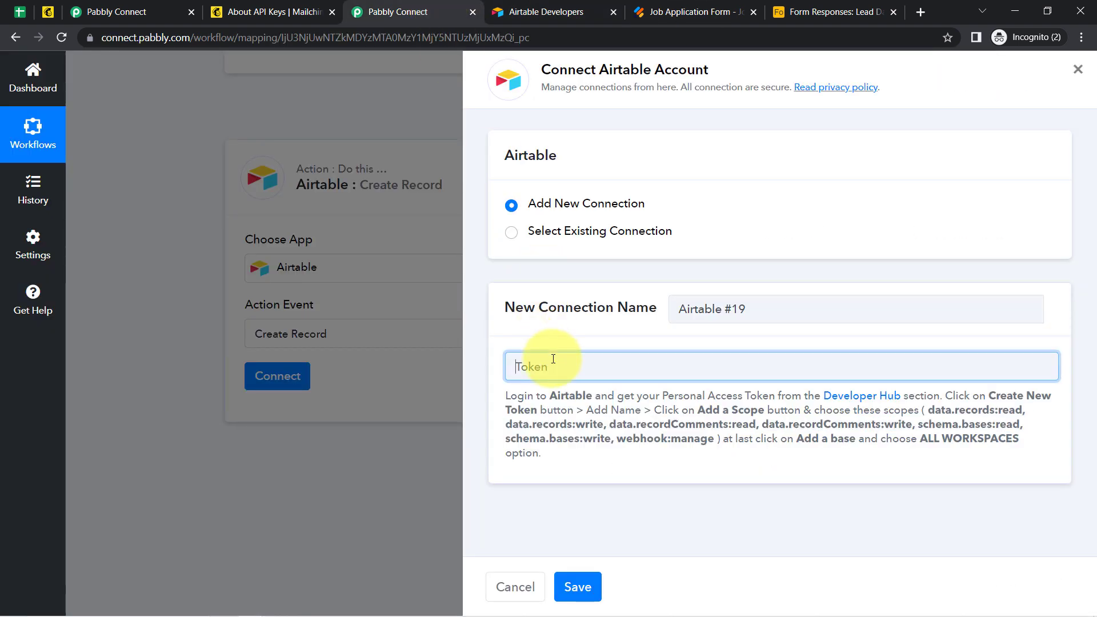
pyautogui.hotkey('ctrl', 'v')
pyautogui.click(576, 586)
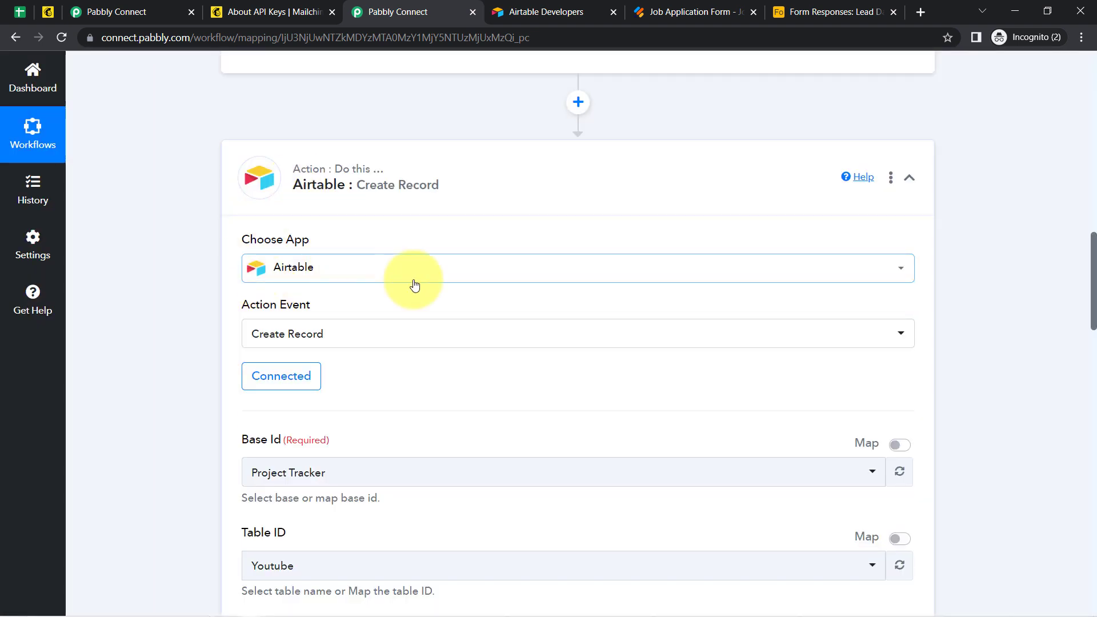
pyautogui.moveTo(1094, 318); pyautogui.dragTo(1093, 366)
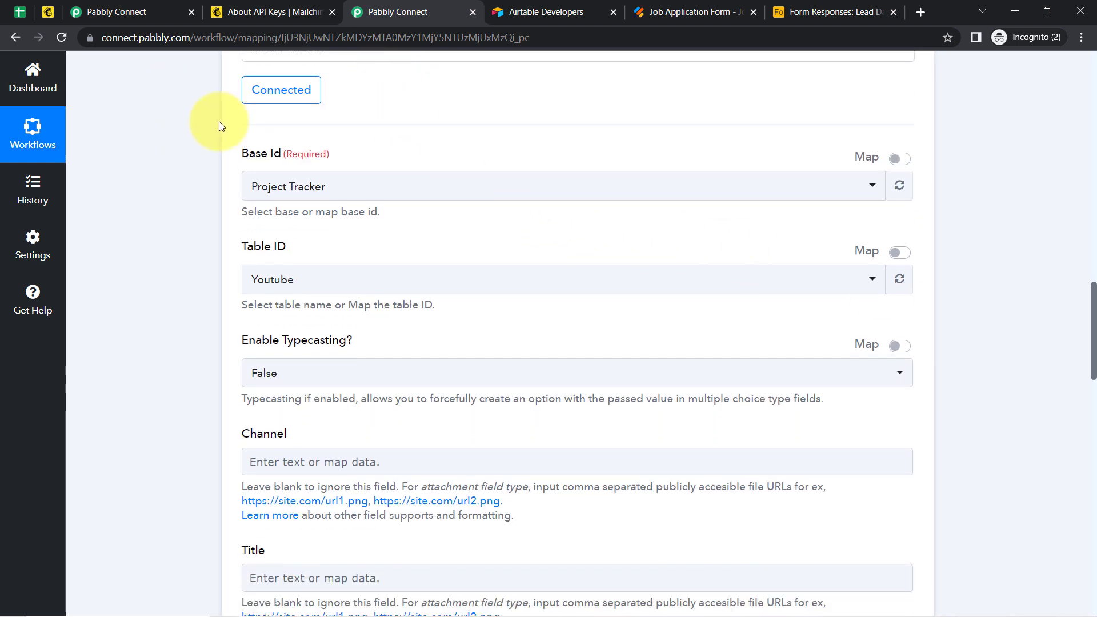
# Set the Base Id to Form Responses, searching 'form' after confirming the base in Airtable
pyautogui.click(272, 189)
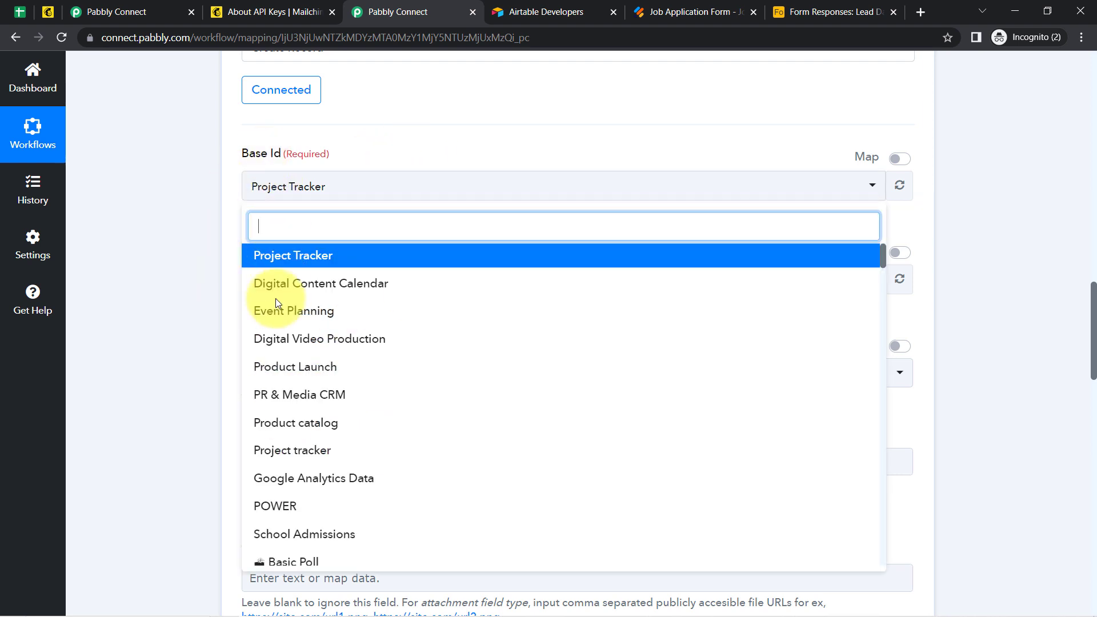
pyautogui.click(686, 6)
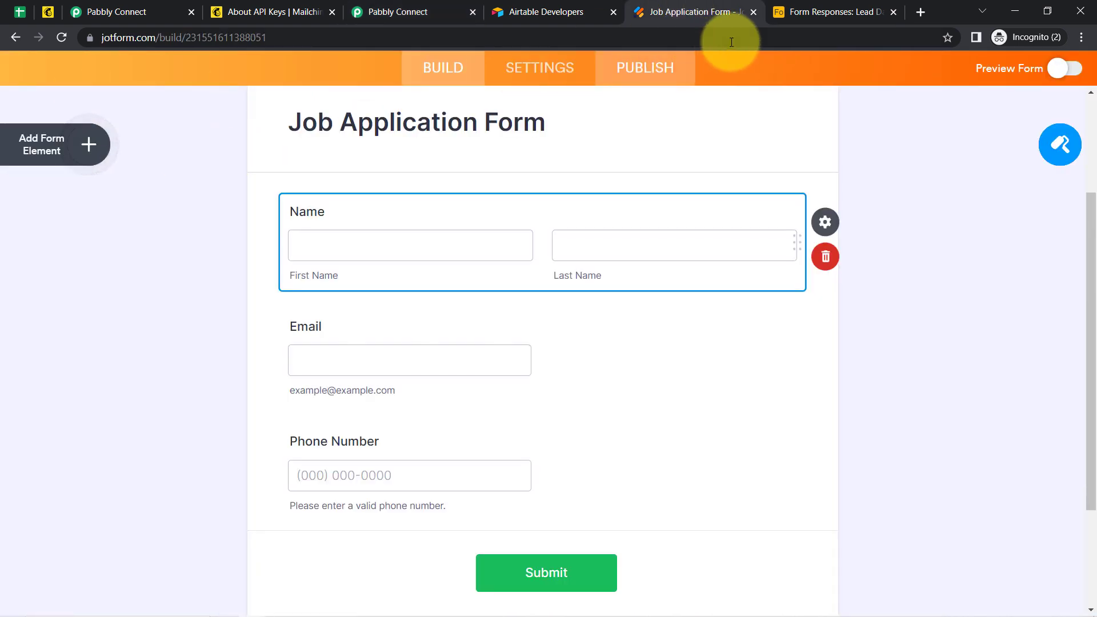
pyautogui.click(850, 5)
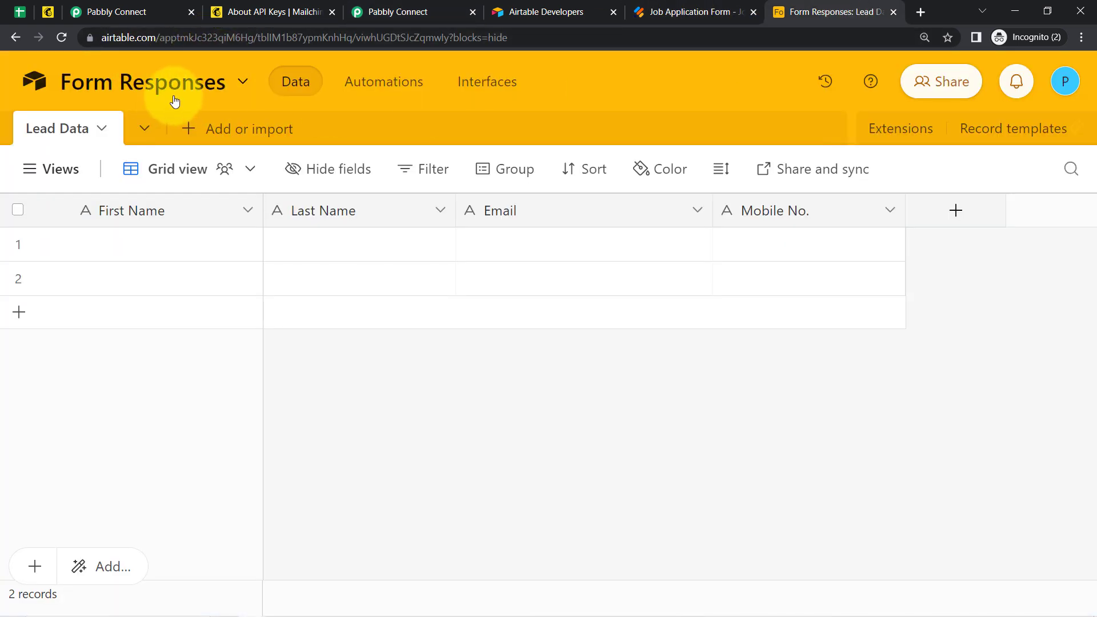
pyautogui.click(434, 8)
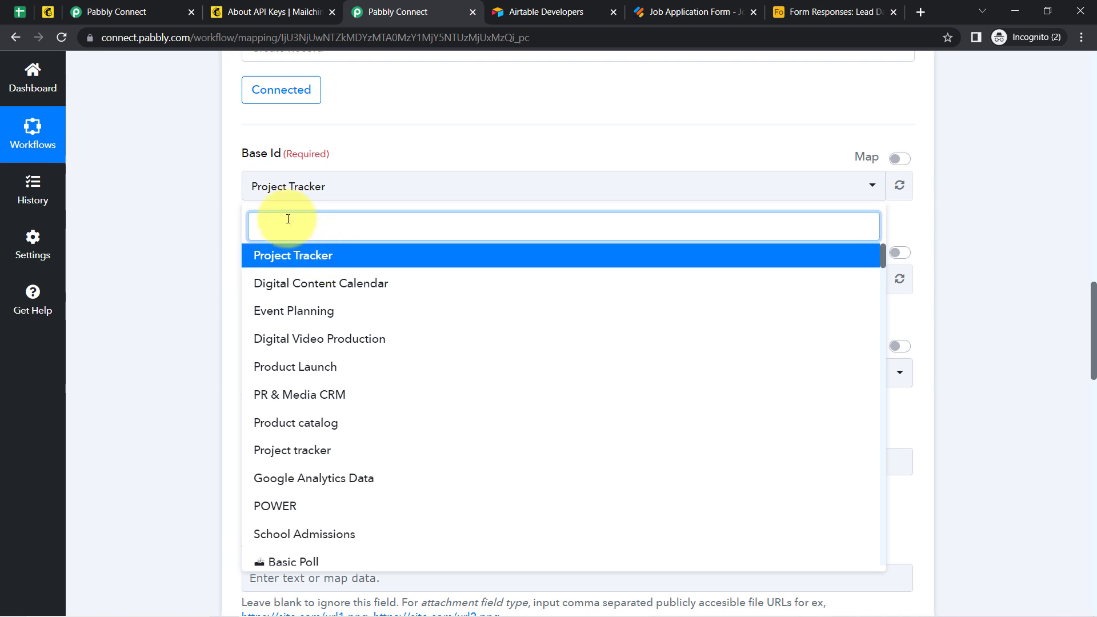
pyautogui.write('form')
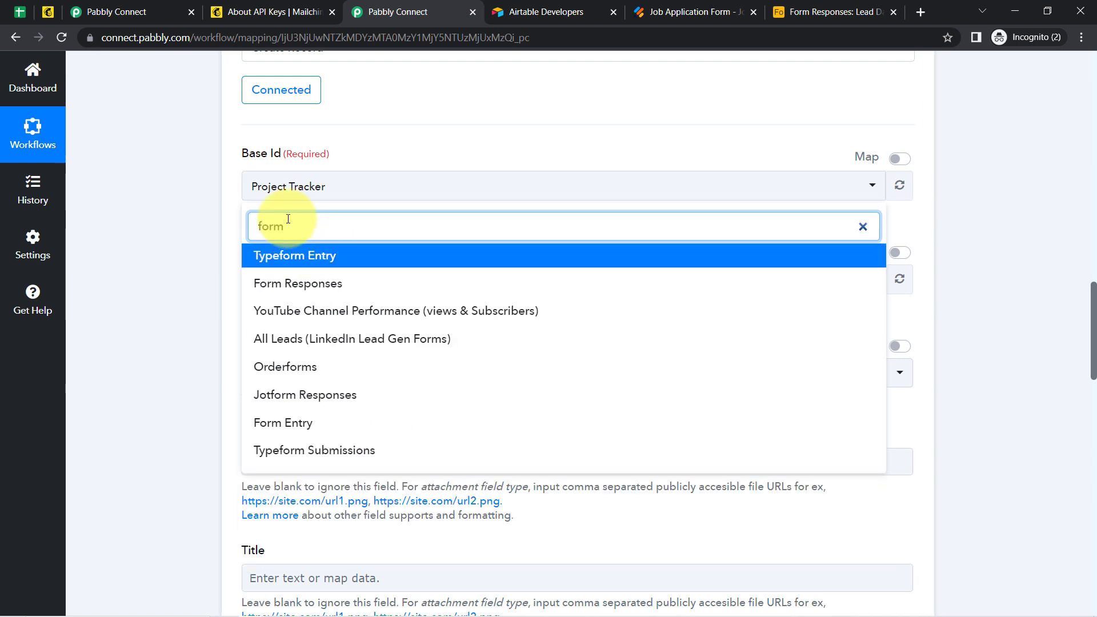
pyautogui.click(280, 286)
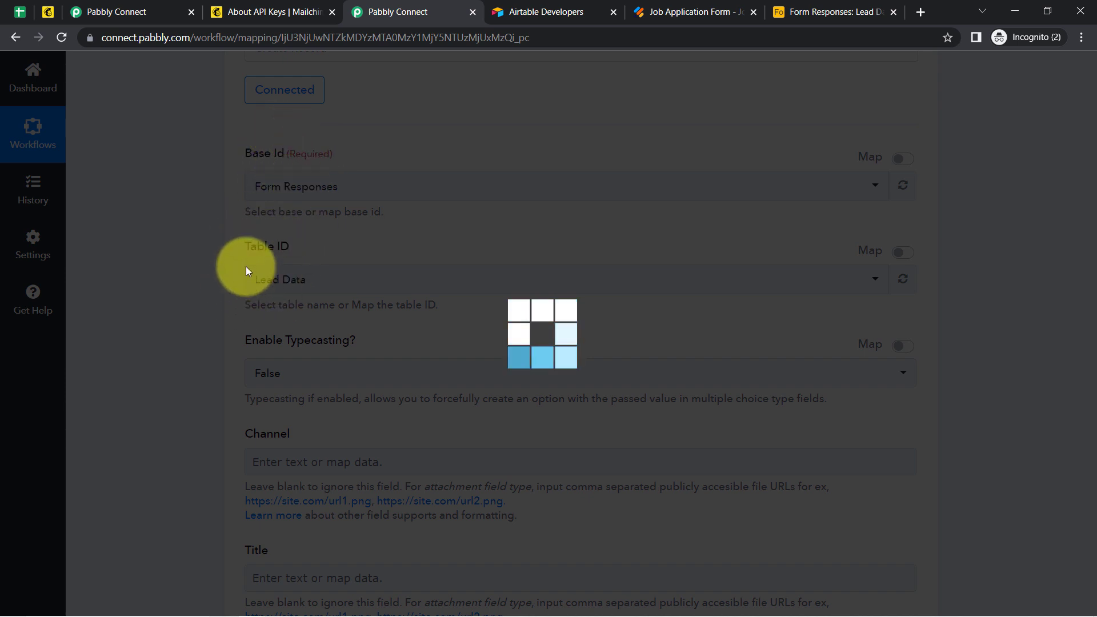
pyautogui.click(672, 6)
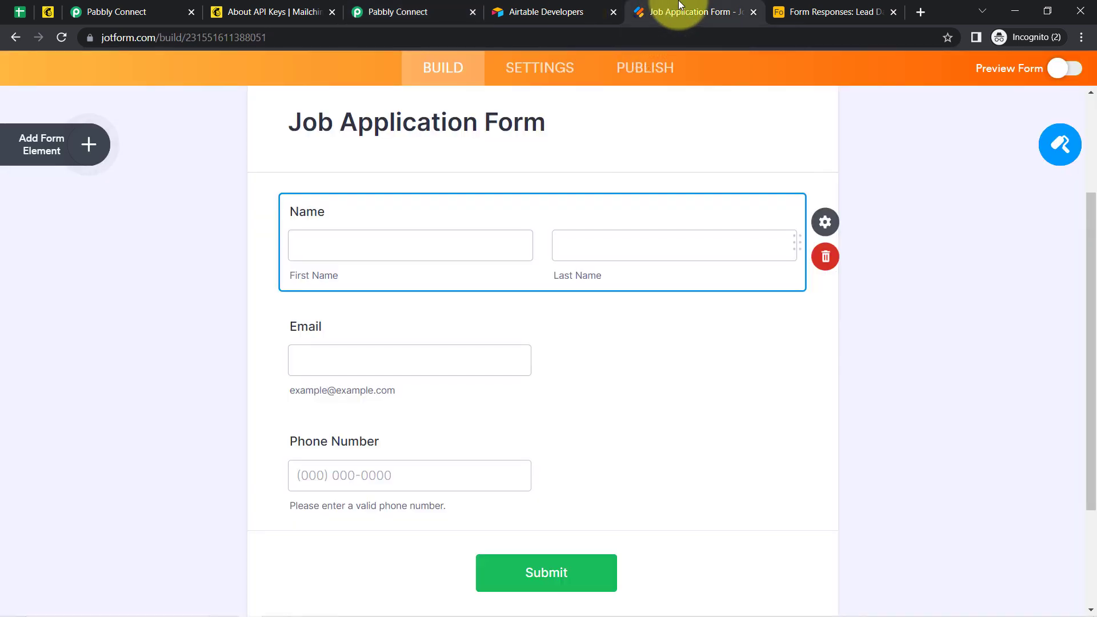
pyautogui.click(781, 6)
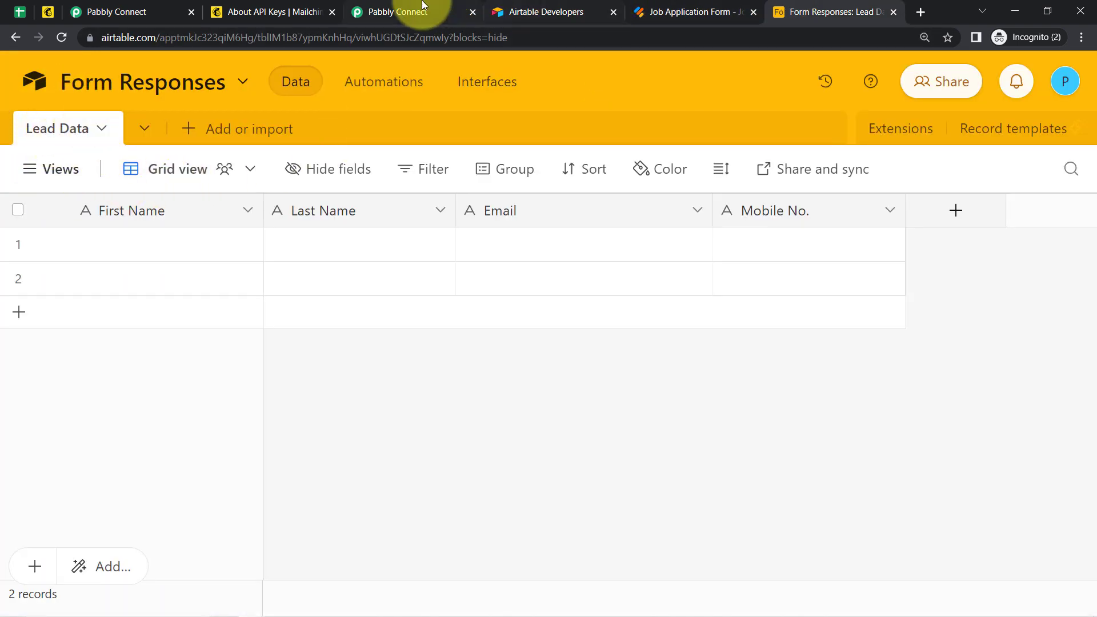
pyautogui.click(452, 9)
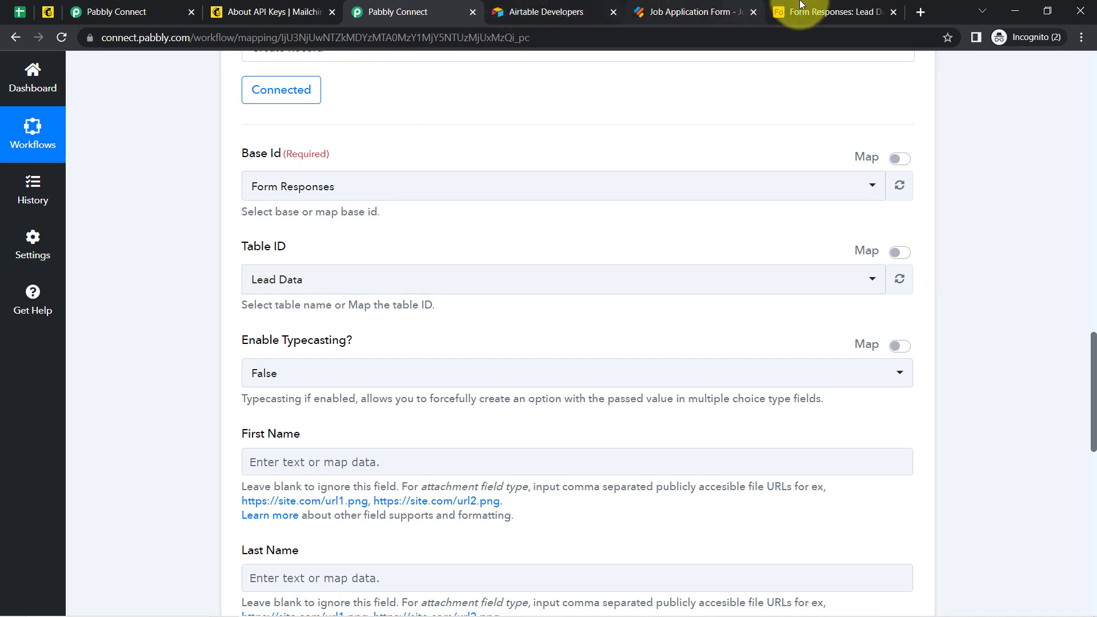
pyautogui.click(823, 11)
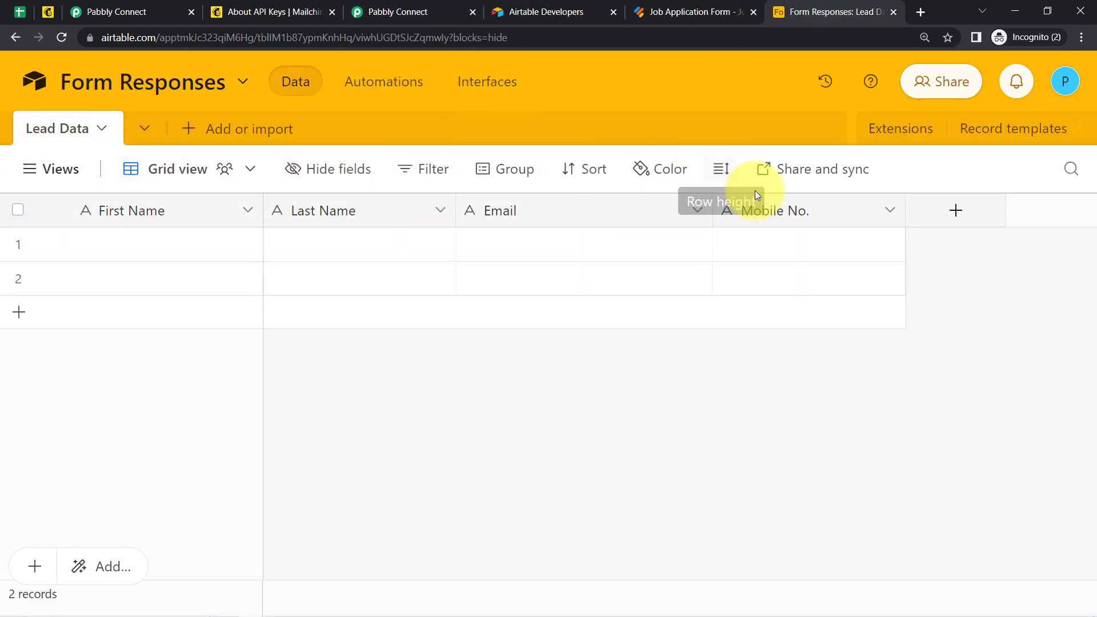
pyautogui.click(395, 11)
pyautogui.moveTo(1094, 347); pyautogui.dragTo(1094, 408)
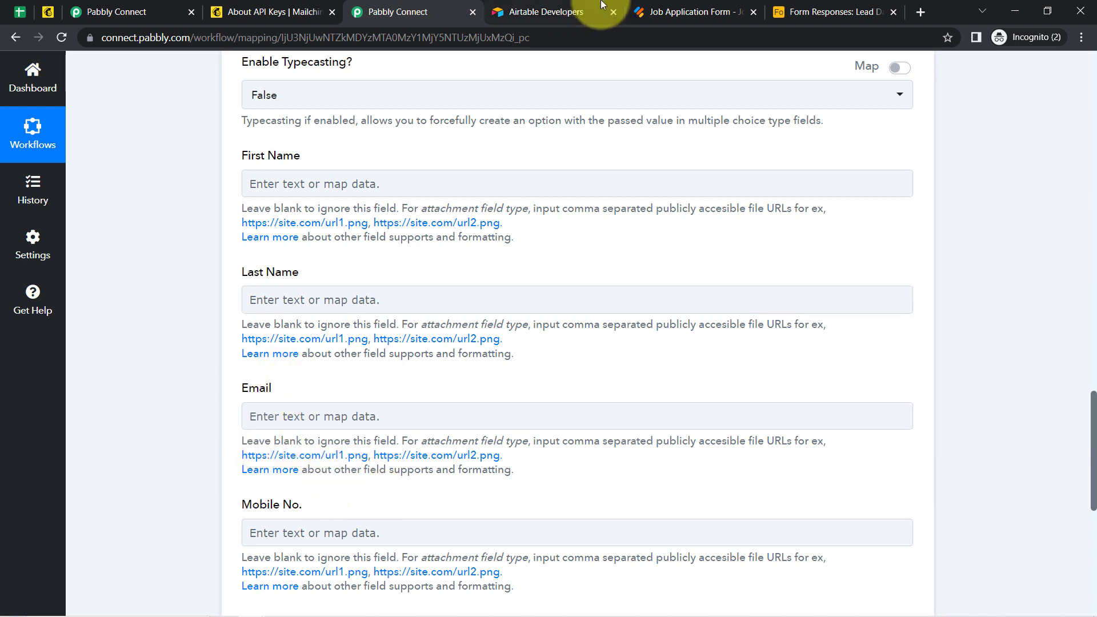
pyautogui.click(805, 8)
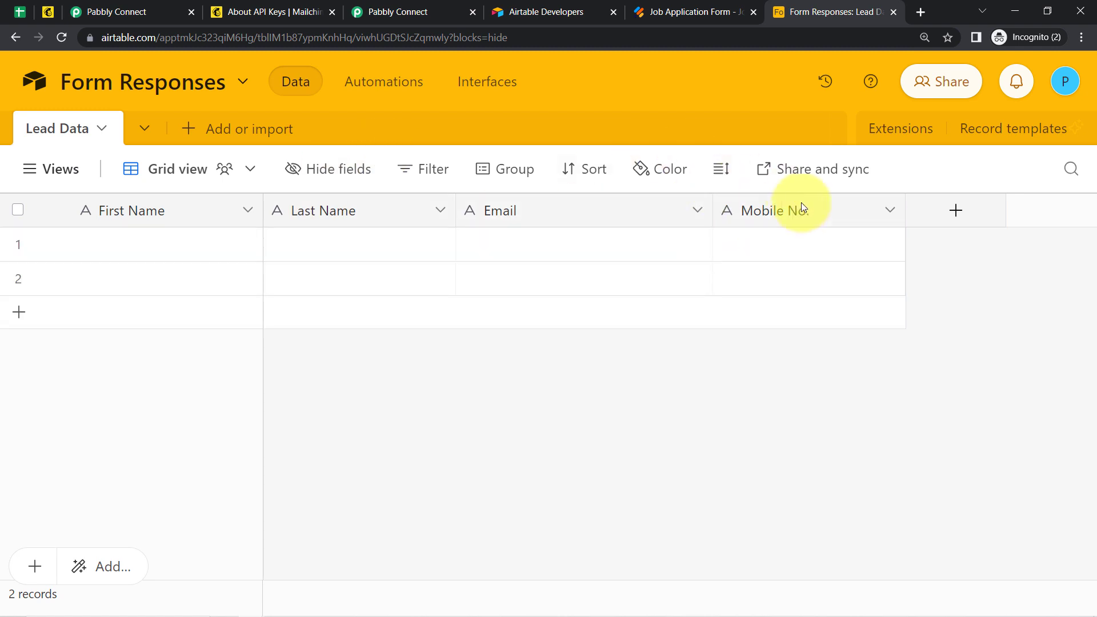
pyautogui.click(454, 10)
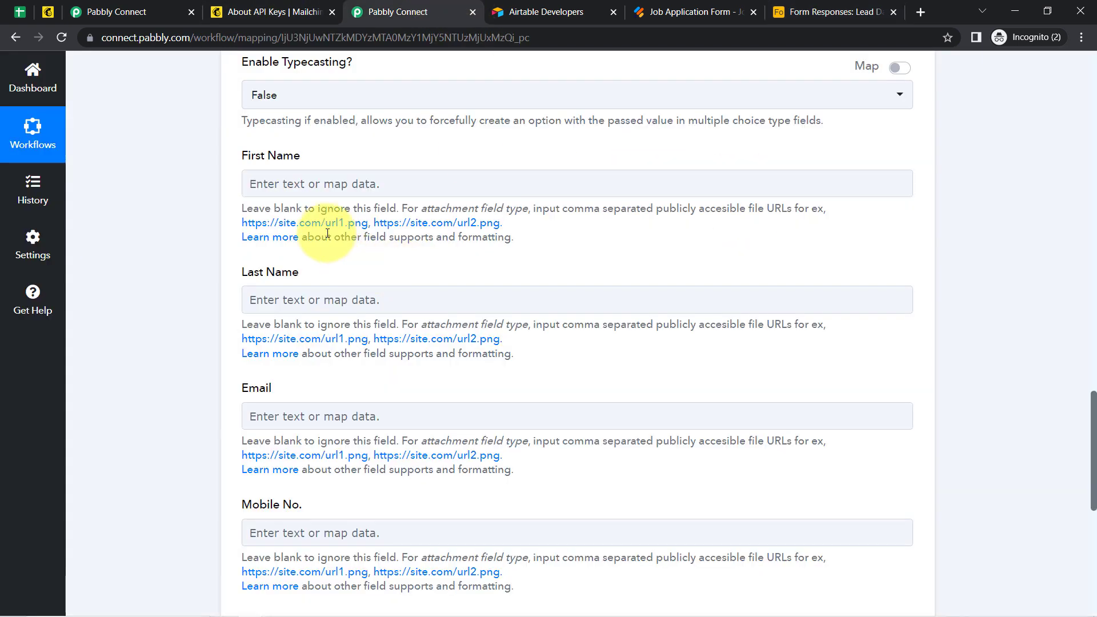
pyautogui.scroll(10, 572, 297)
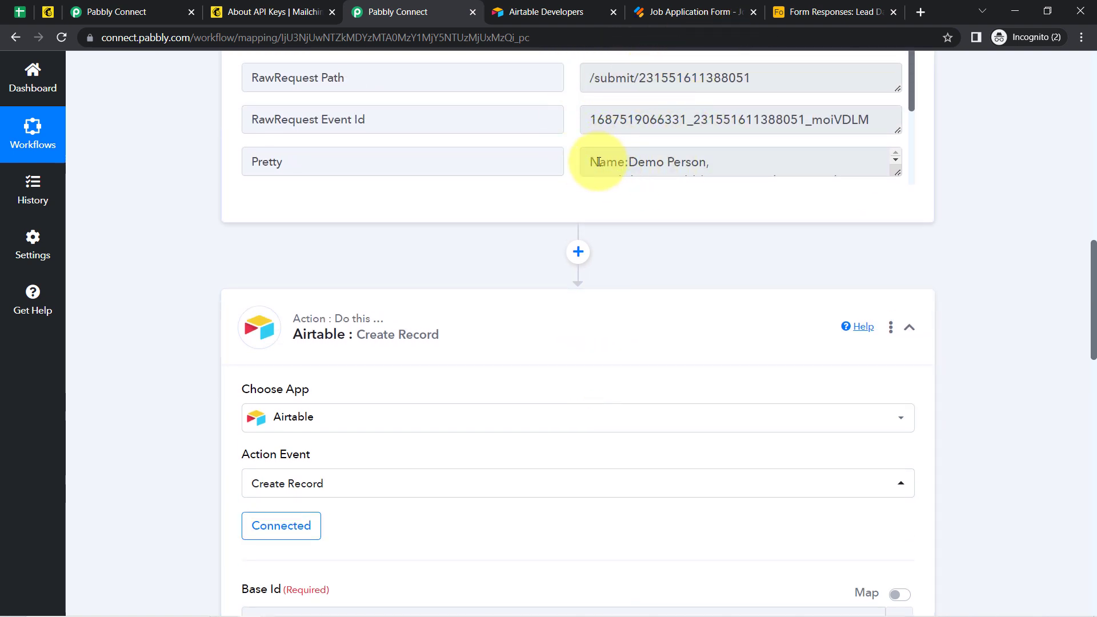
pyautogui.scroll(-4, 424, 222)
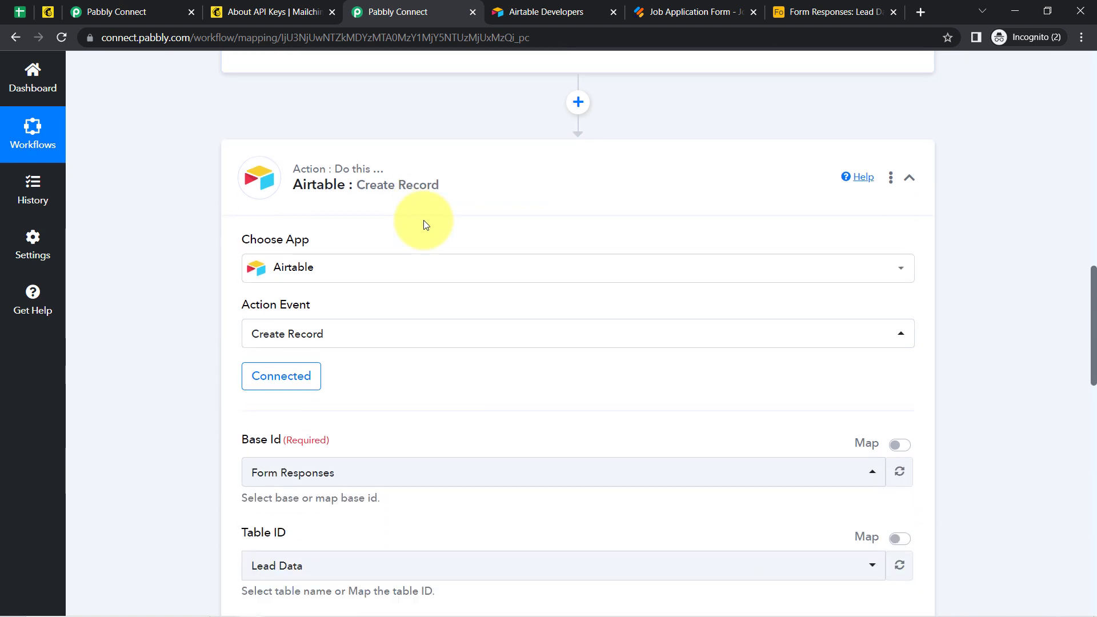
pyautogui.scroll(-5, 421, 240)
pyautogui.scroll(2, 421, 255)
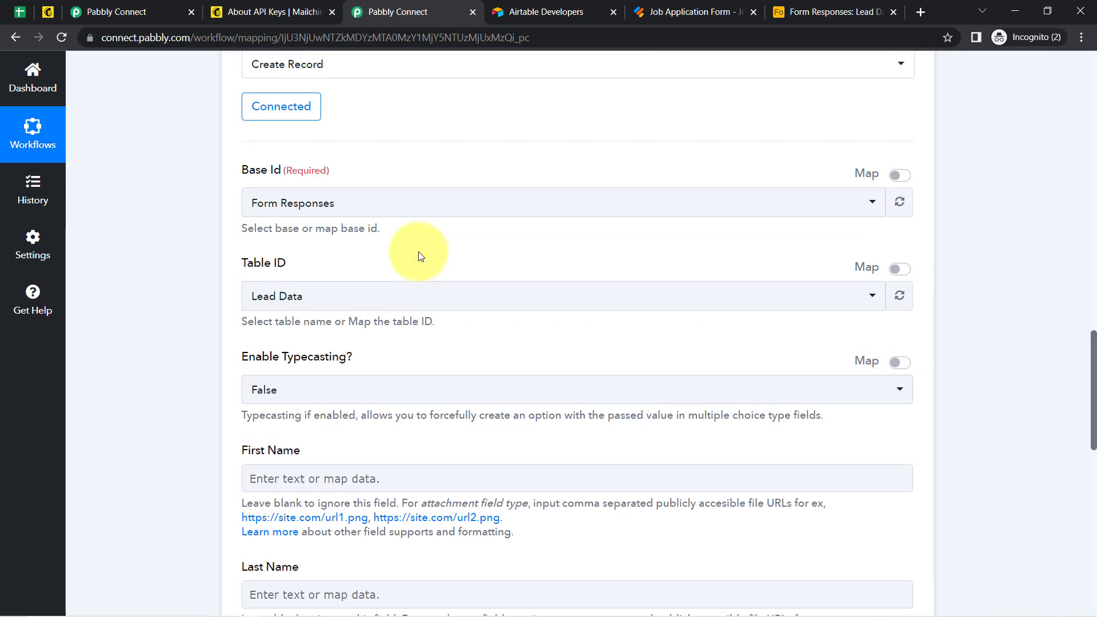
pyautogui.scroll(-3, 421, 255)
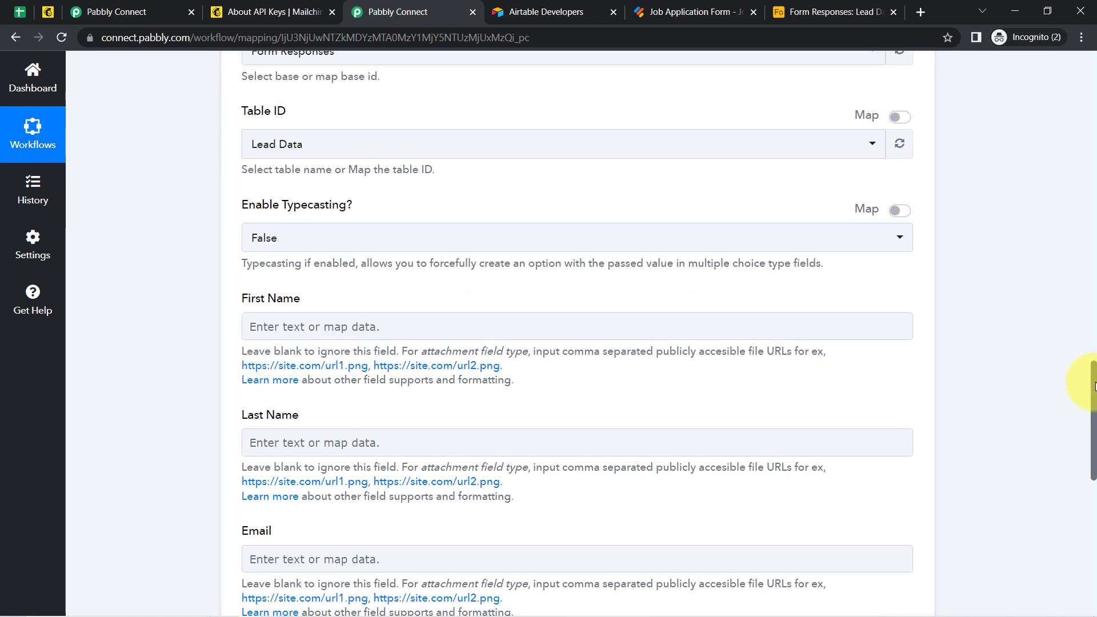
pyautogui.scroll(-2, 1094, 388)
# Map the Jotform first name and last name answers into the First Name and Last Name fields
pyautogui.click(262, 225)
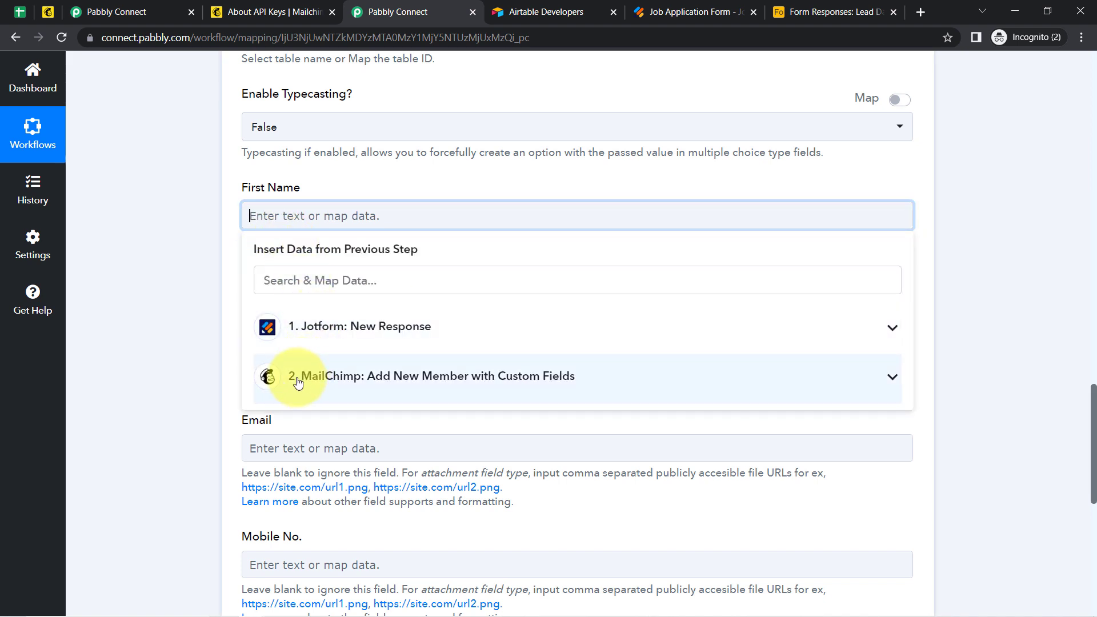
pyautogui.click(313, 335)
pyautogui.scroll(-5, 371, 463)
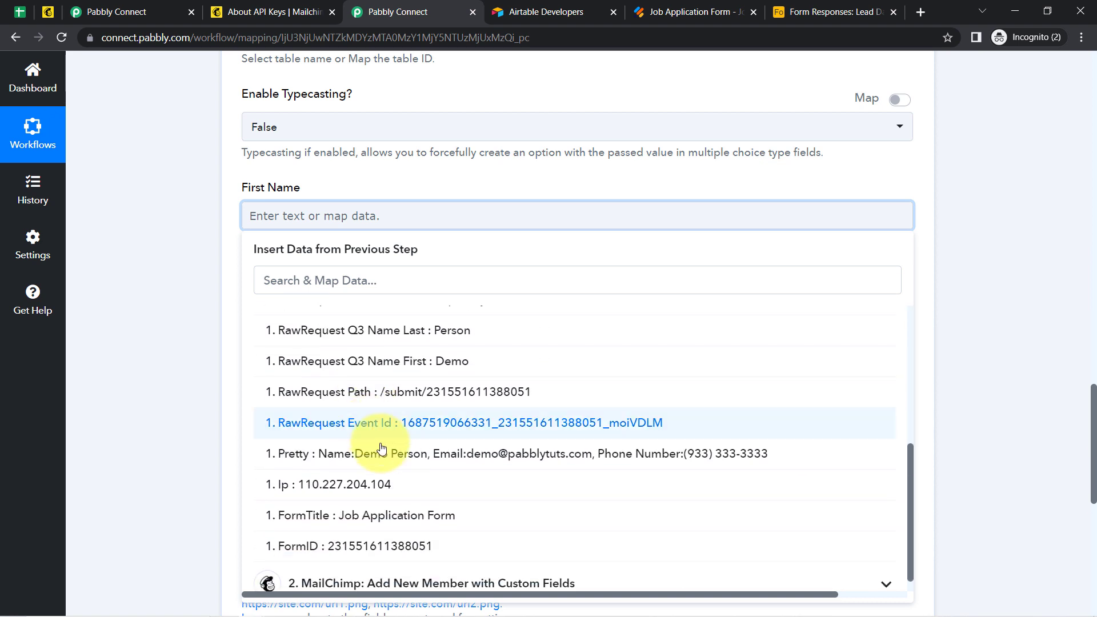
pyautogui.click(426, 367)
pyautogui.click(180, 266)
pyautogui.scroll(-1, 304, 255)
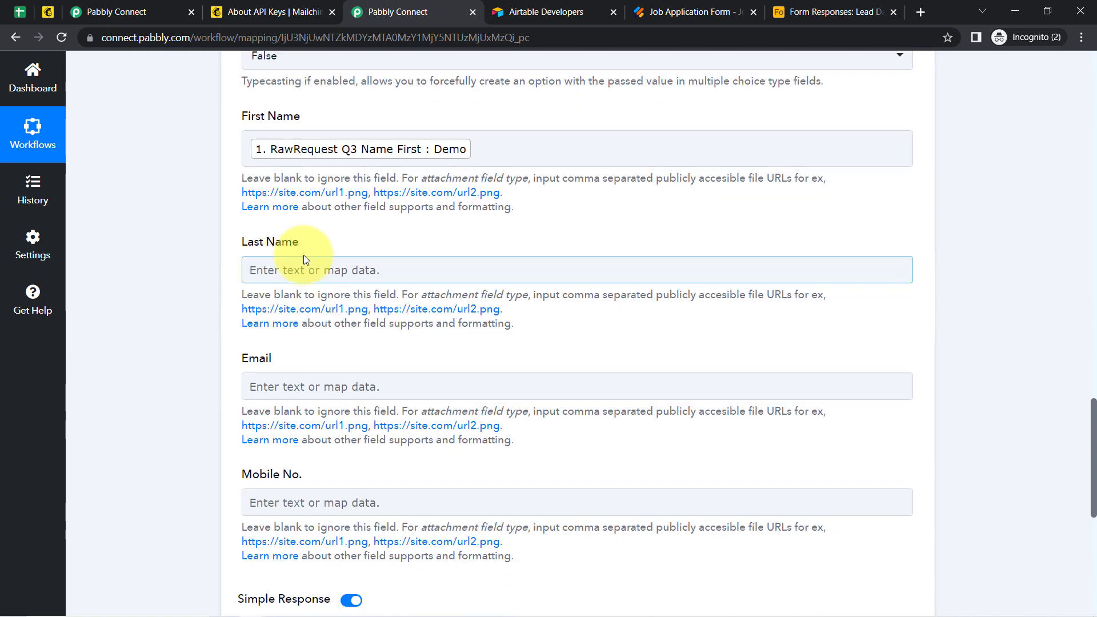
pyautogui.click(298, 266)
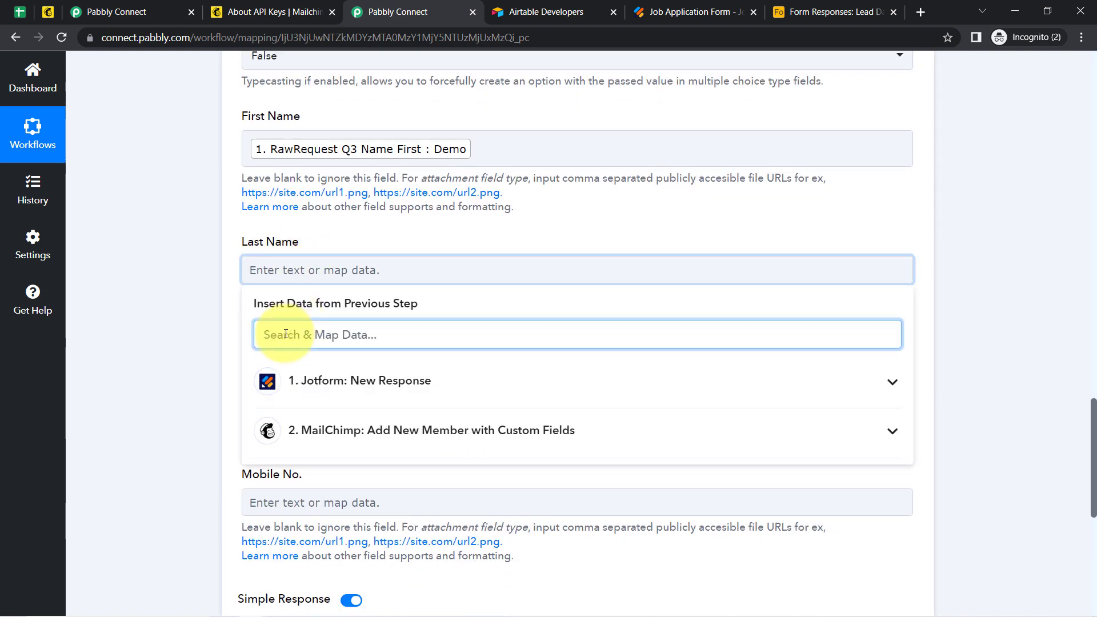
pyautogui.write('pers')
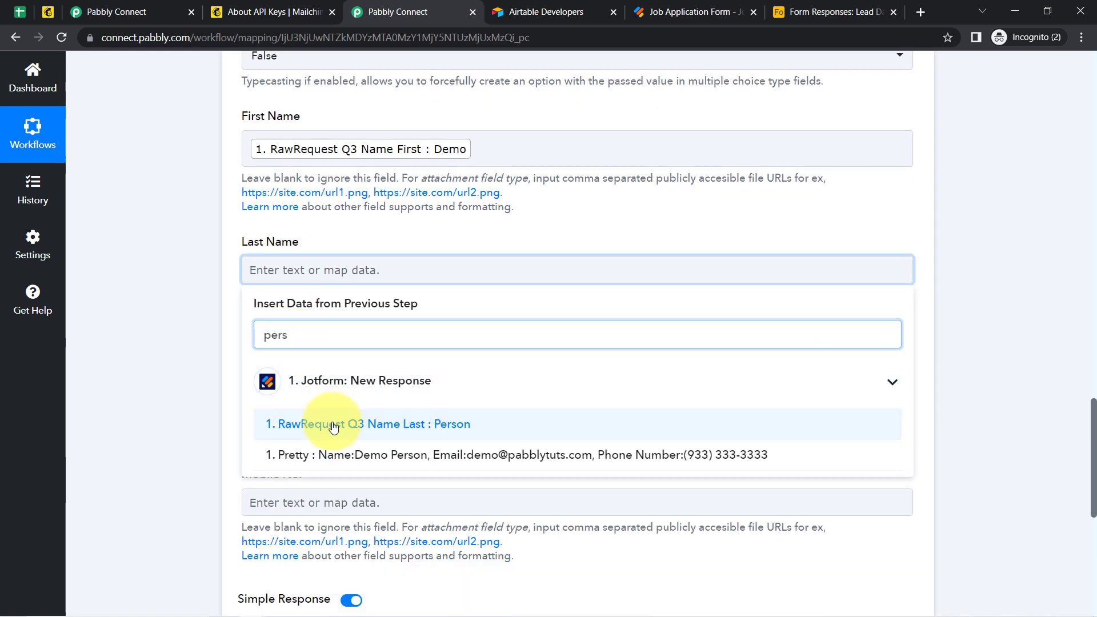
pyautogui.click(334, 425)
pyautogui.click(185, 421)
# Map the Jotform email answer into Email and the full phone number into Mobile No
pyautogui.click(271, 394)
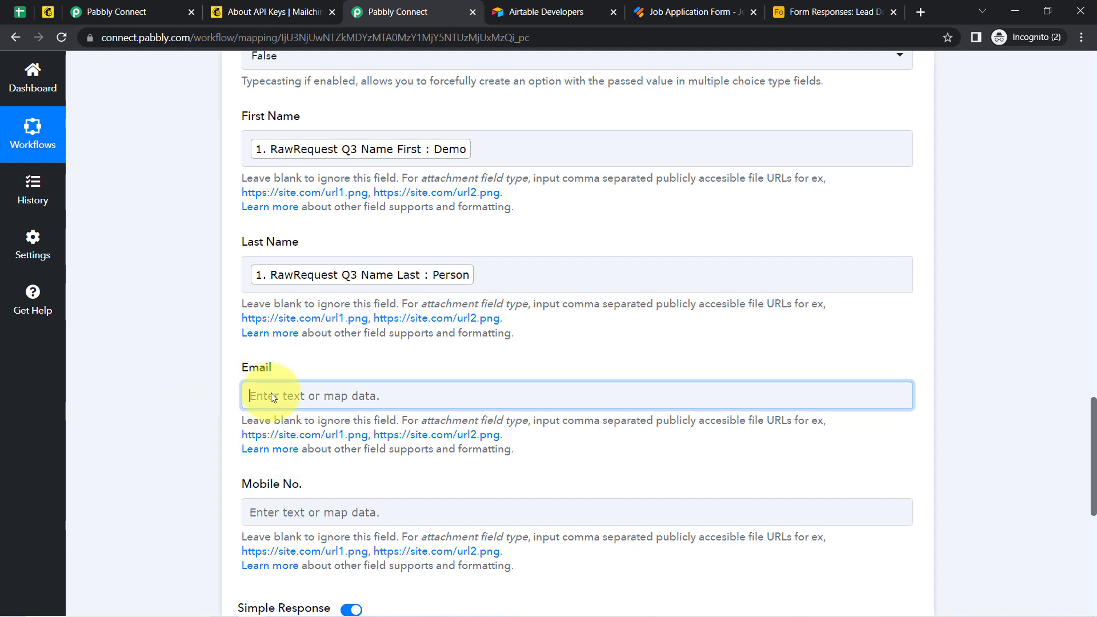
pyautogui.click(269, 458)
pyautogui.write('@')
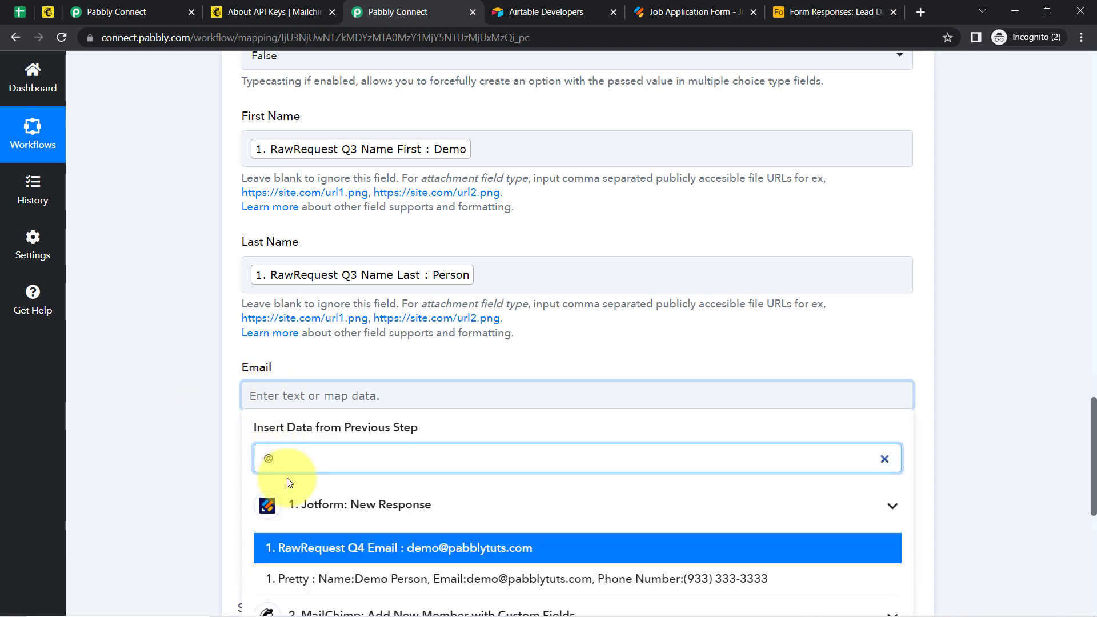
pyautogui.click(437, 559)
pyautogui.click(139, 478)
pyautogui.scroll(-8, 211, 454)
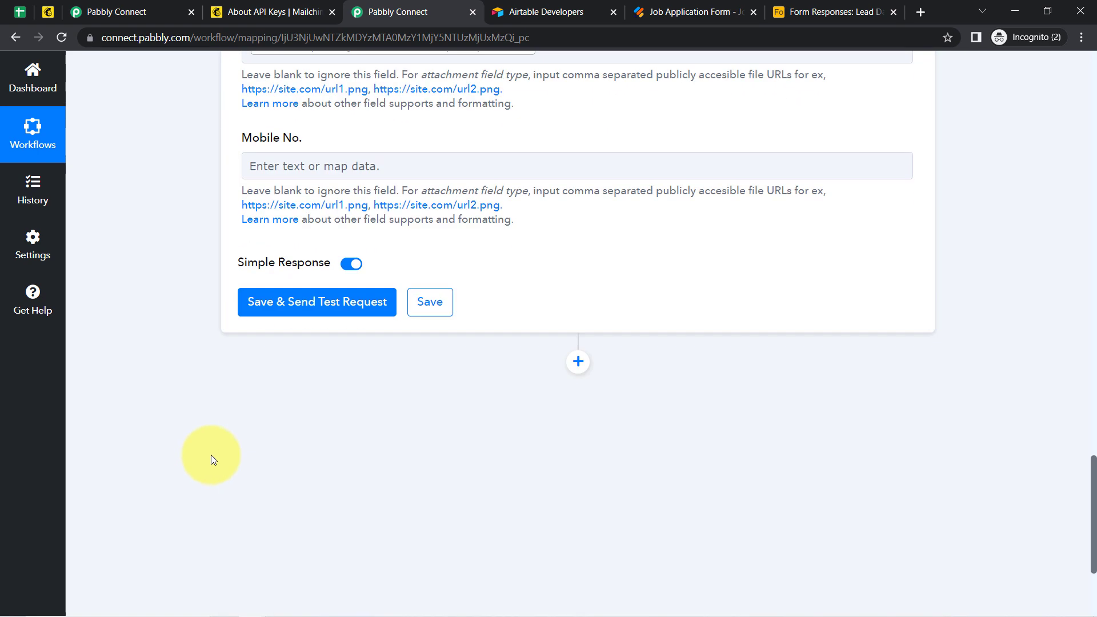
pyautogui.click(272, 172)
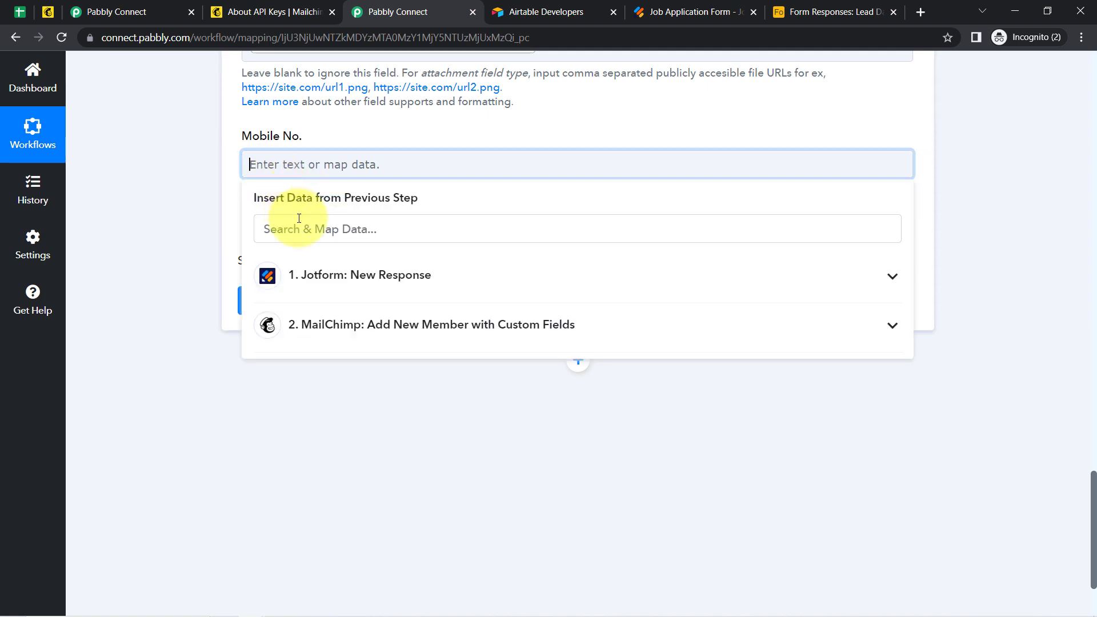
pyautogui.click(317, 321)
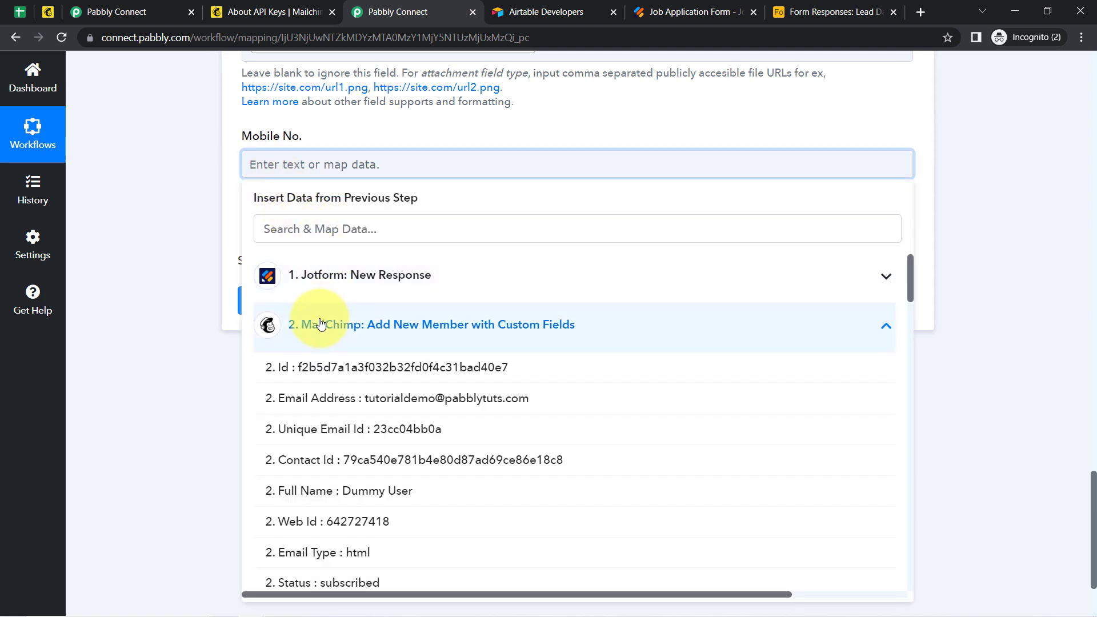
pyautogui.click(328, 277)
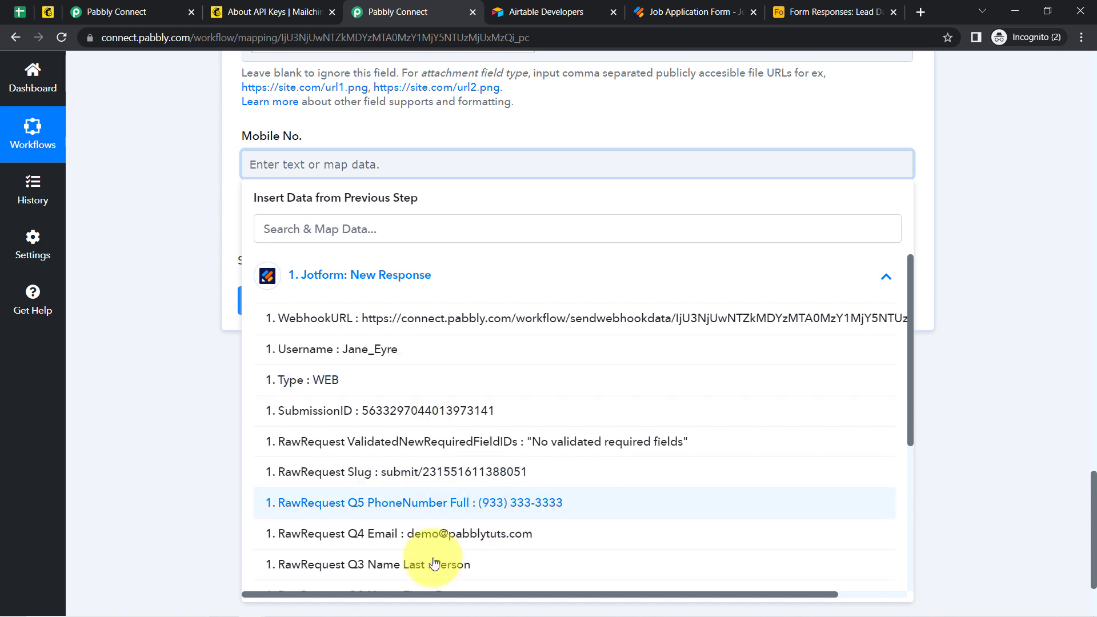
pyautogui.click(448, 433)
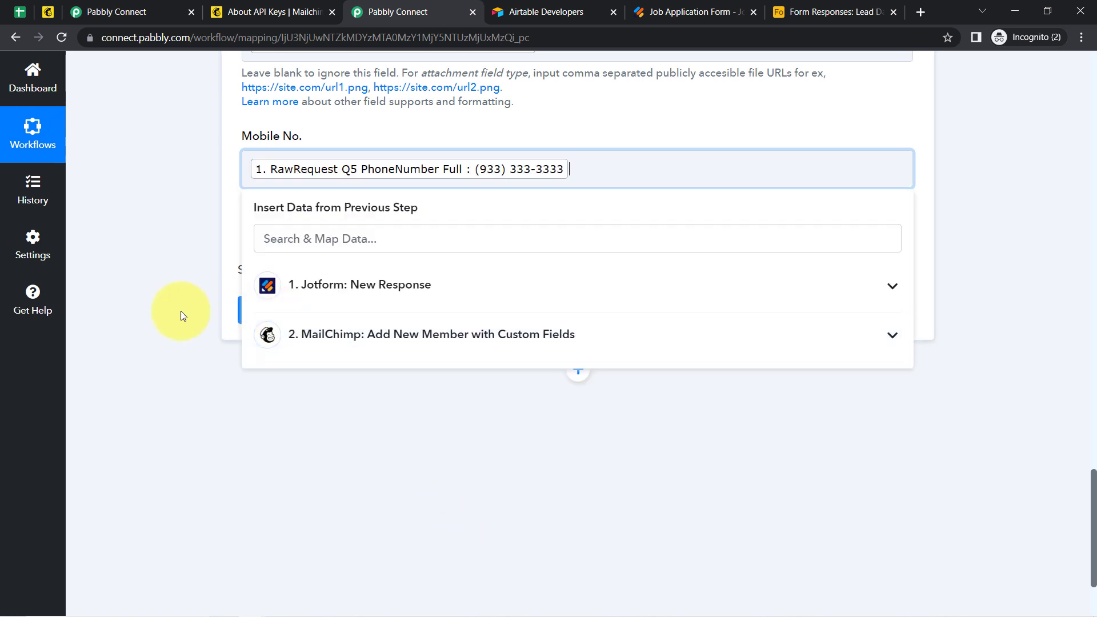
pyautogui.click(174, 280)
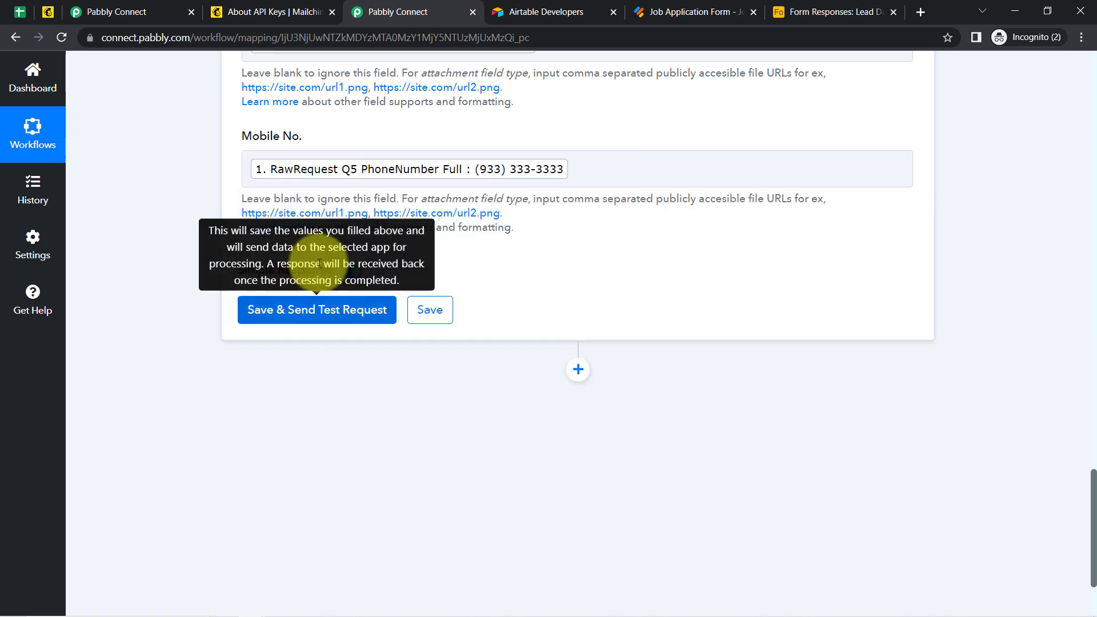
# Send the test record to Airtable, then delete empty rows 1 and 2 from the Lead Data table
pyautogui.click(307, 313)
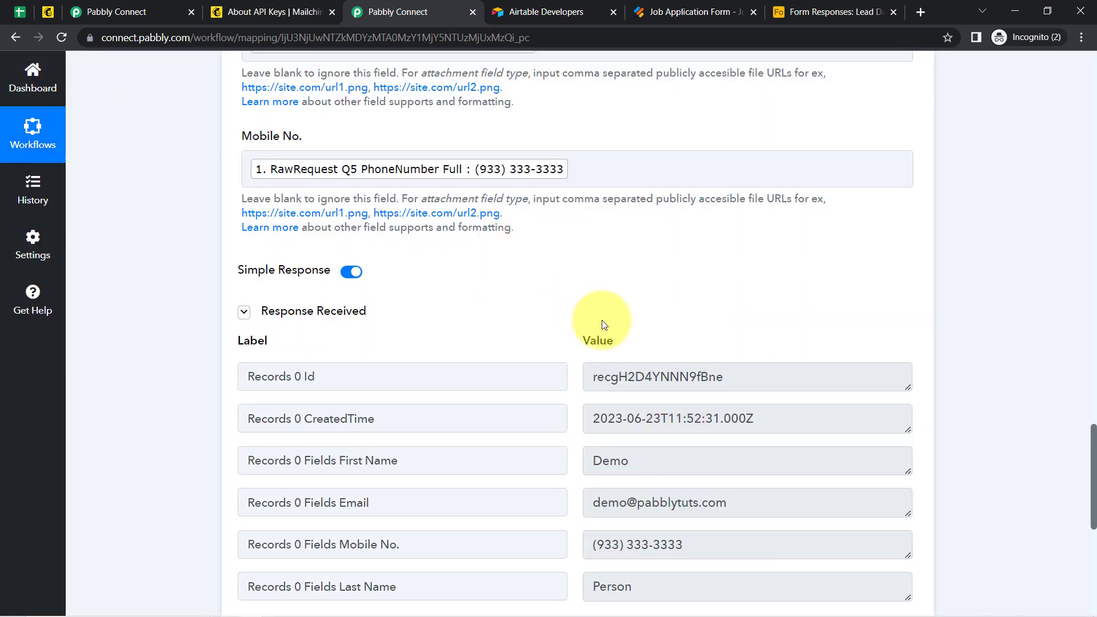
pyautogui.click(775, 10)
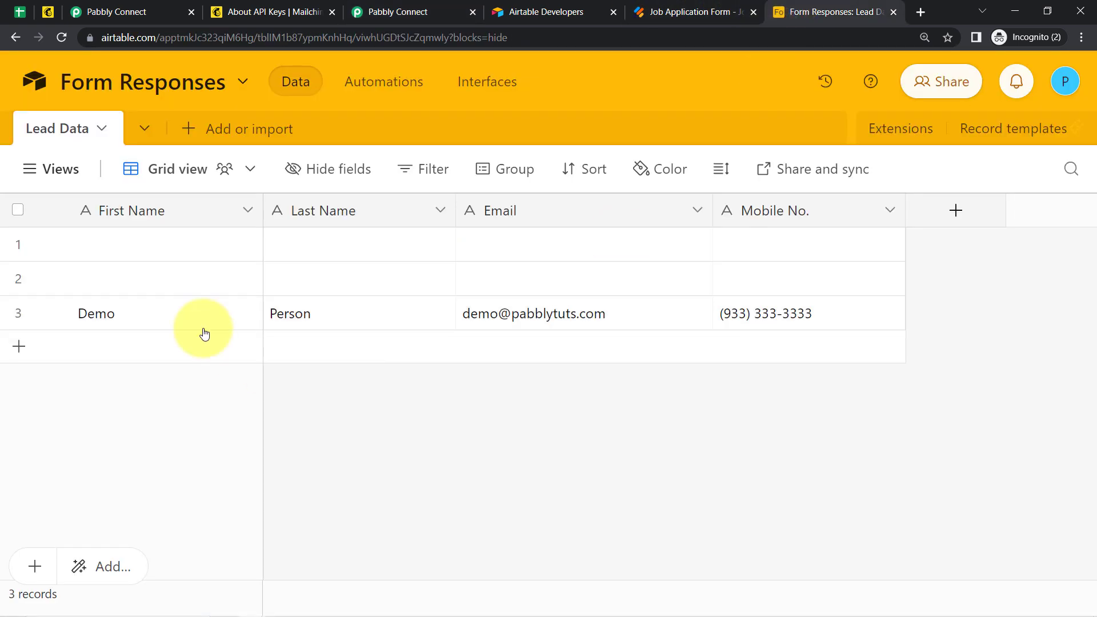
pyautogui.click(18, 276)
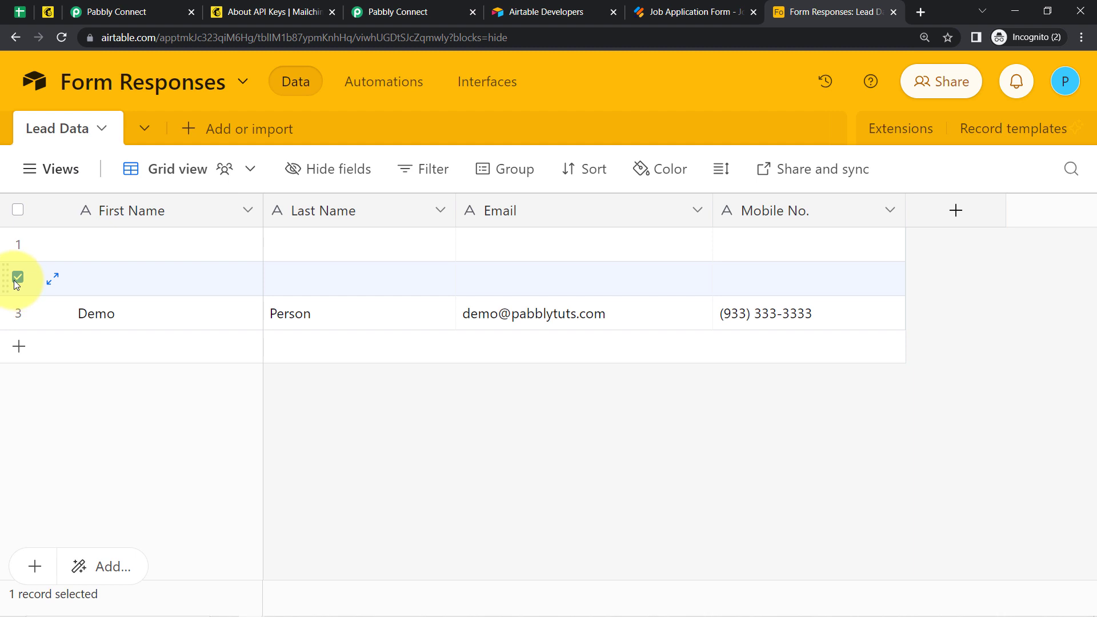
pyautogui.click(19, 251)
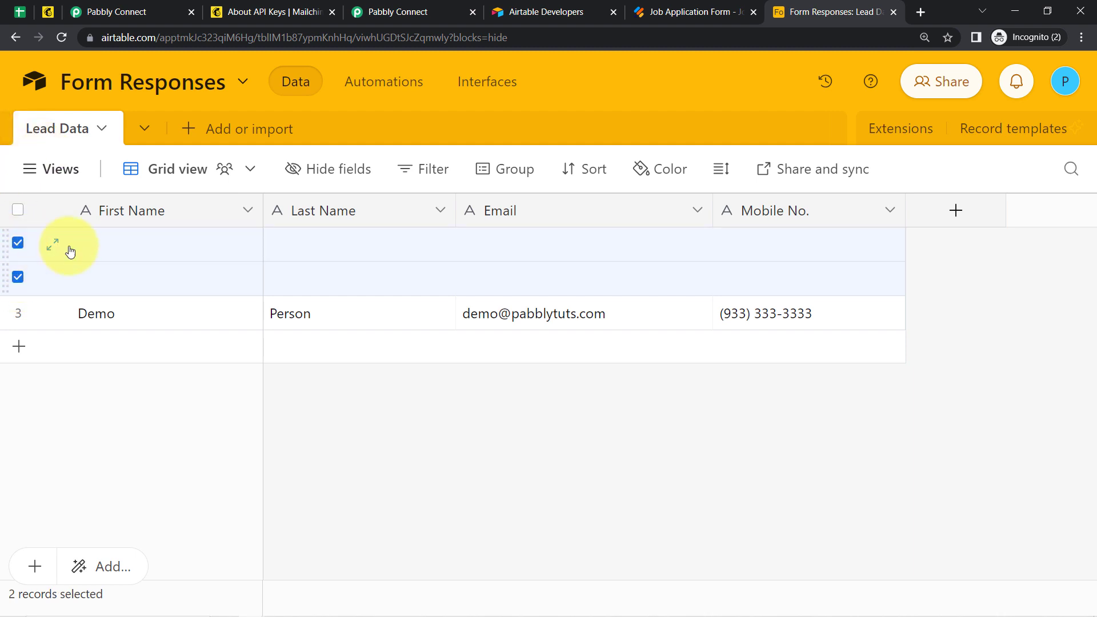
pyautogui.rightClick(150, 252)
pyautogui.click(245, 339)
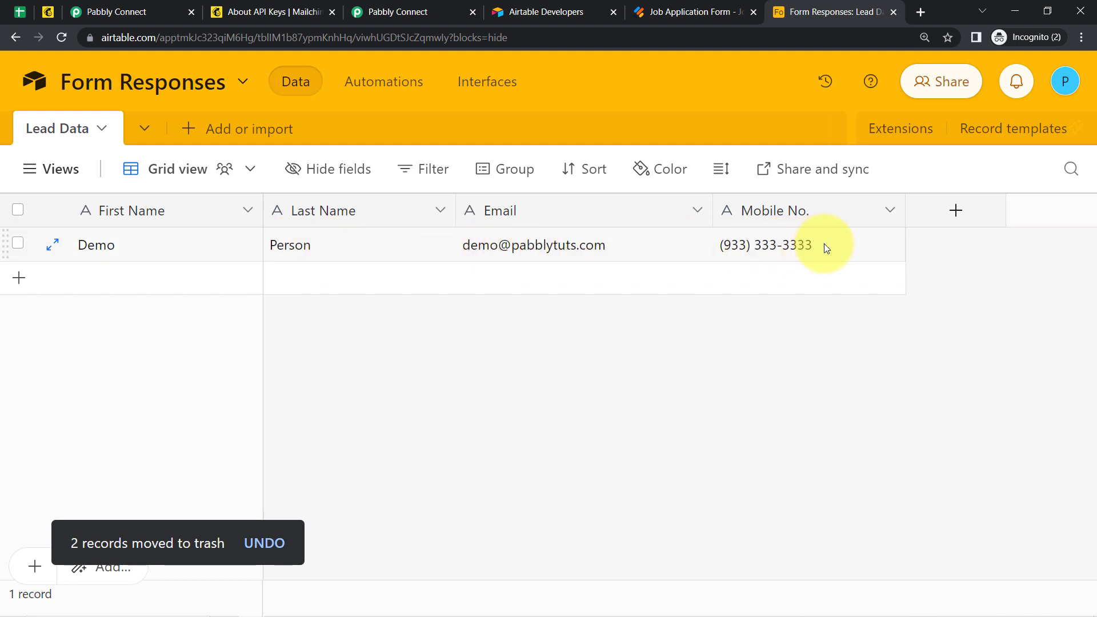
pyautogui.click(426, 6)
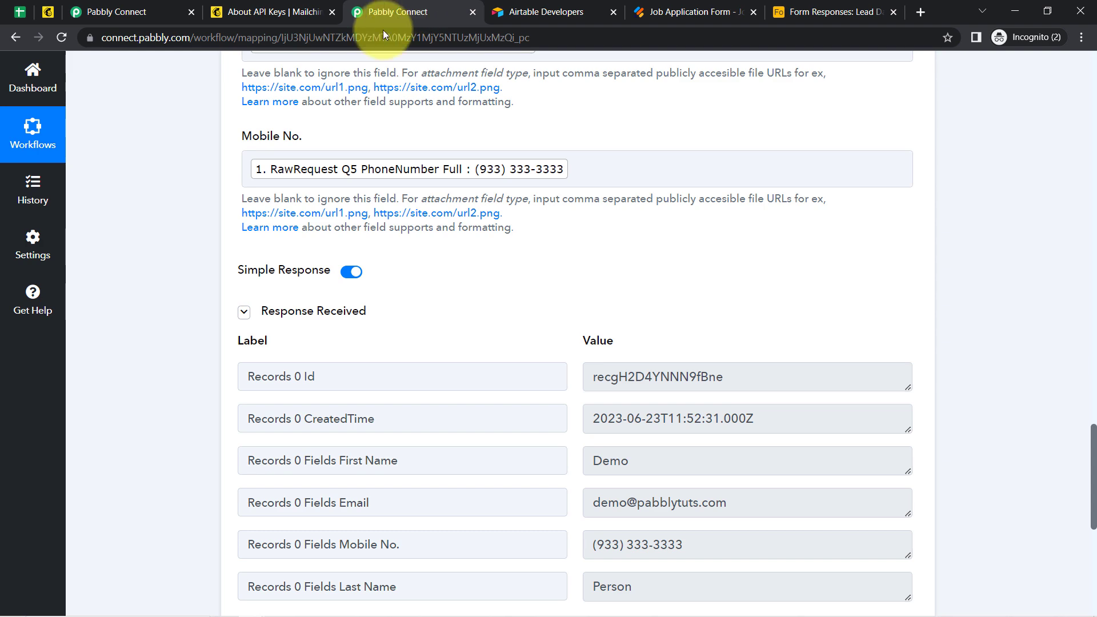
# Collapse the Jotform and Airtable steps, then switch to the first workflow and collapse its MailChimp step
pyautogui.scroll(15, 152, 193)
pyautogui.scroll(5, 160, 198)
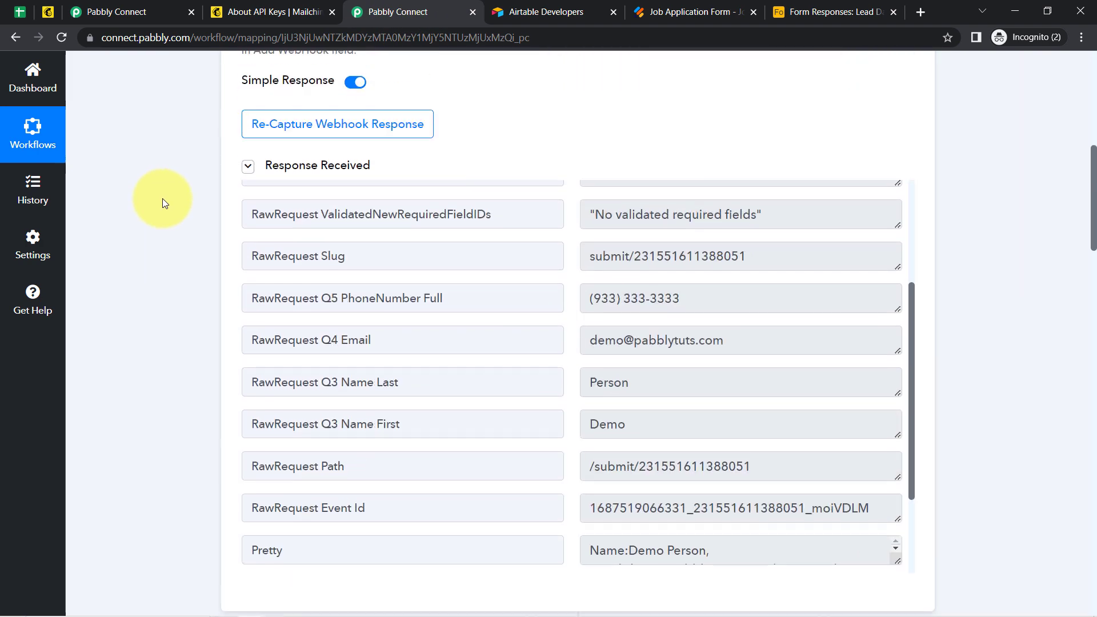
pyautogui.scroll(5, 164, 204)
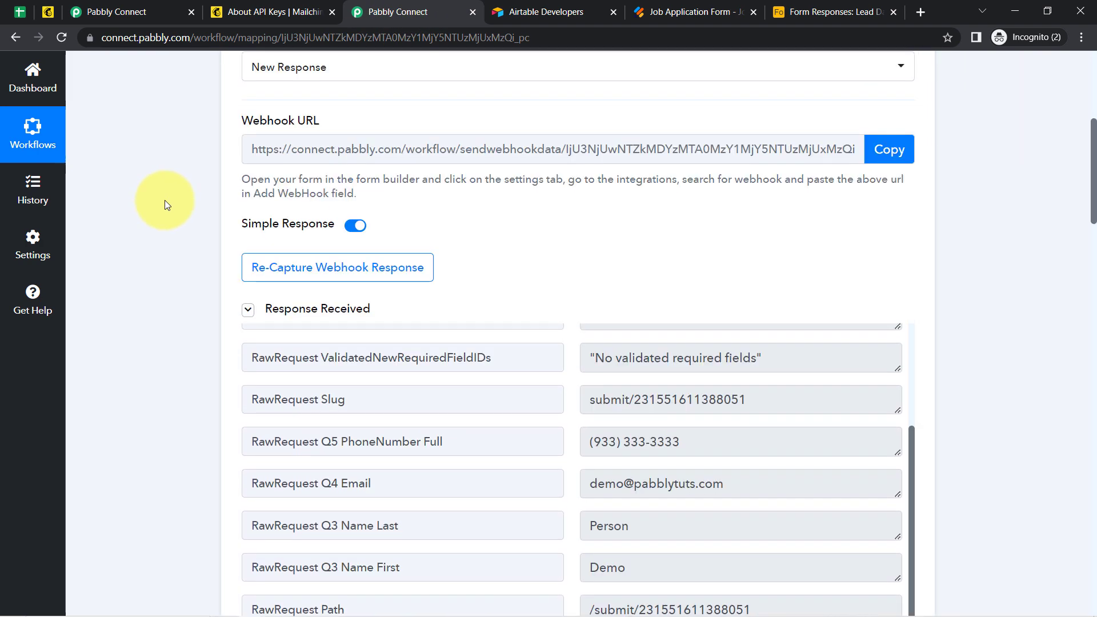
pyautogui.click(345, 133)
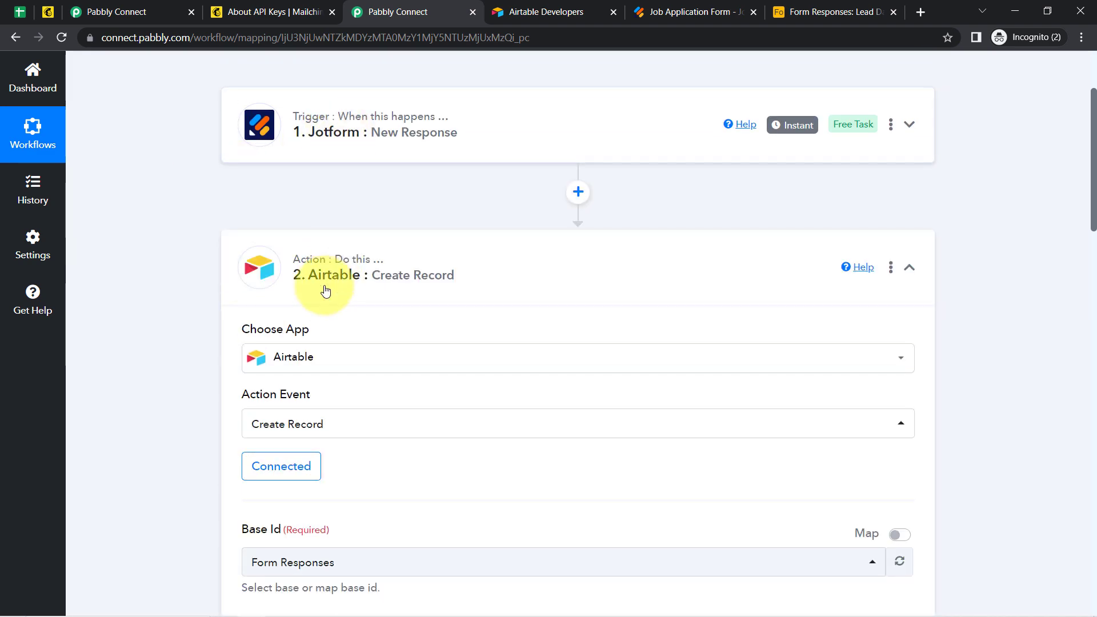
pyautogui.click(326, 289)
pyautogui.click(173, 4)
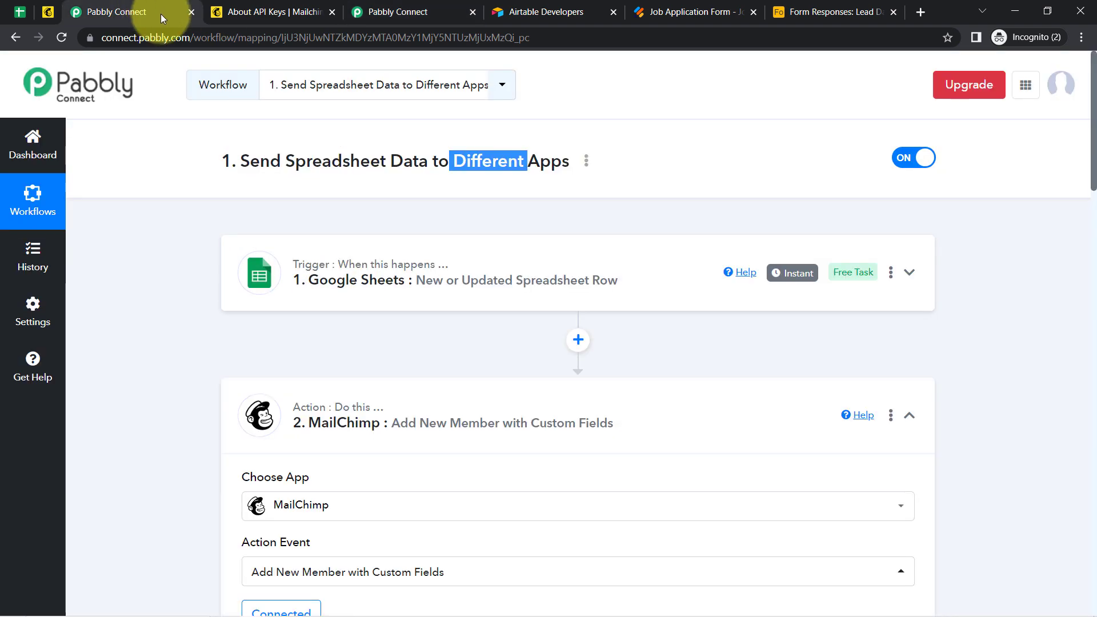
pyautogui.click(339, 414)
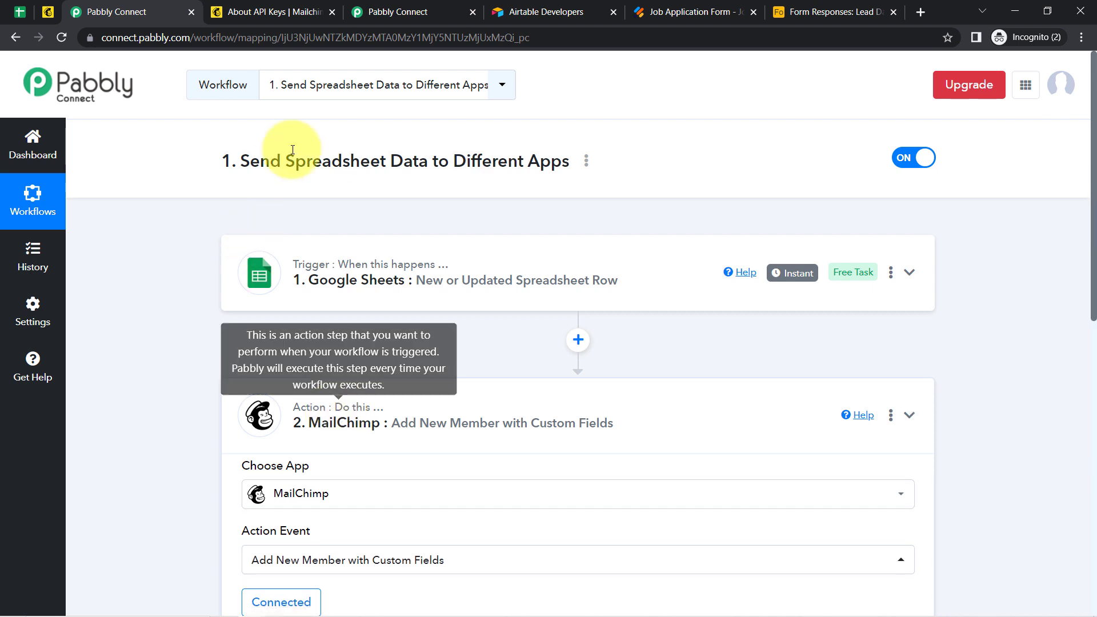
pyautogui.moveTo(290, 161); pyautogui.dragTo(556, 170)
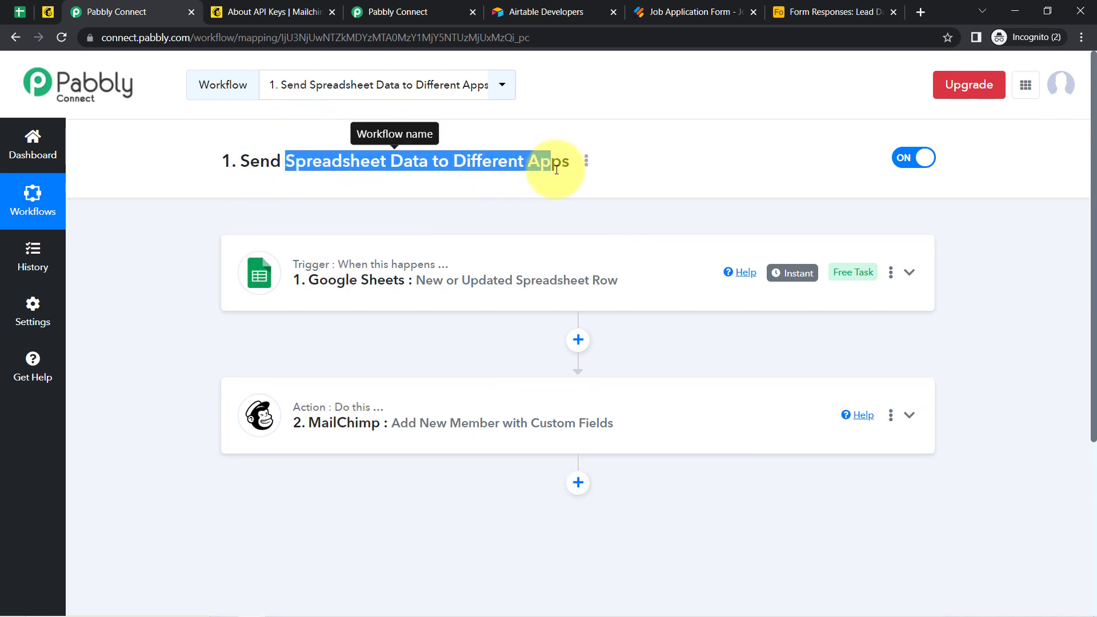